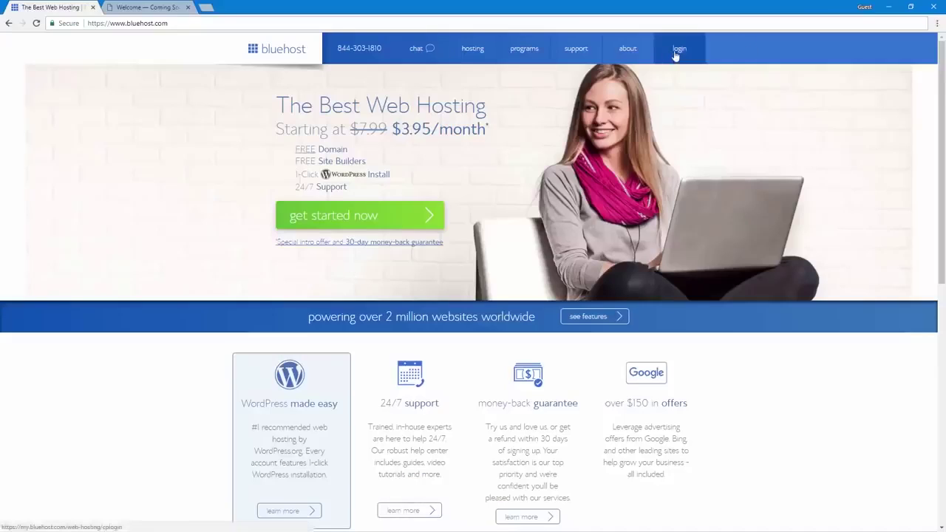
Step: Log in to the Bluehost account and open the WordPress admin of the Welcome site from the list of sites
left_click(675, 52)
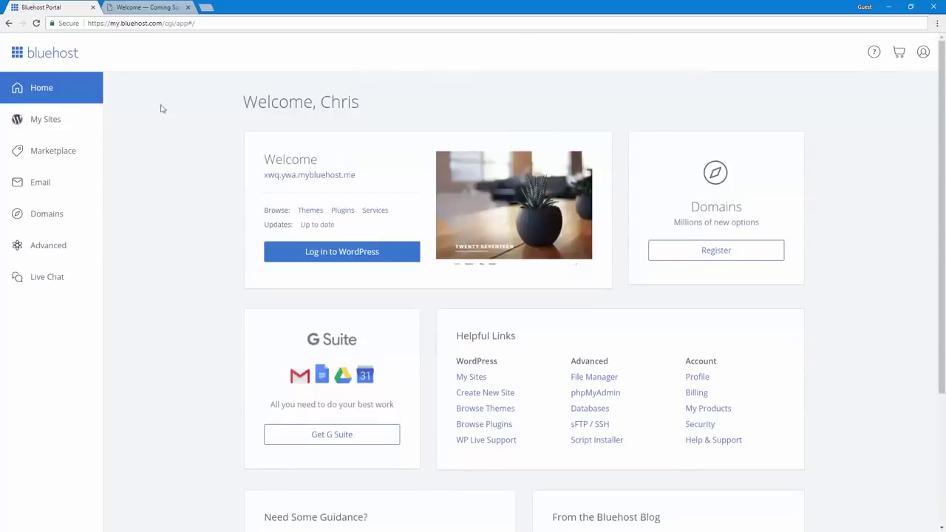
left_click(47, 122)
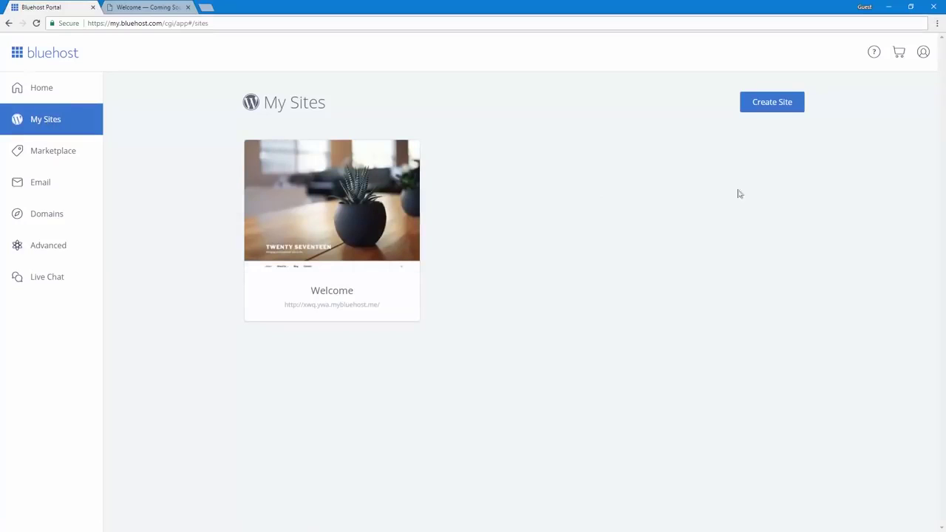
mouse_move(418, 235)
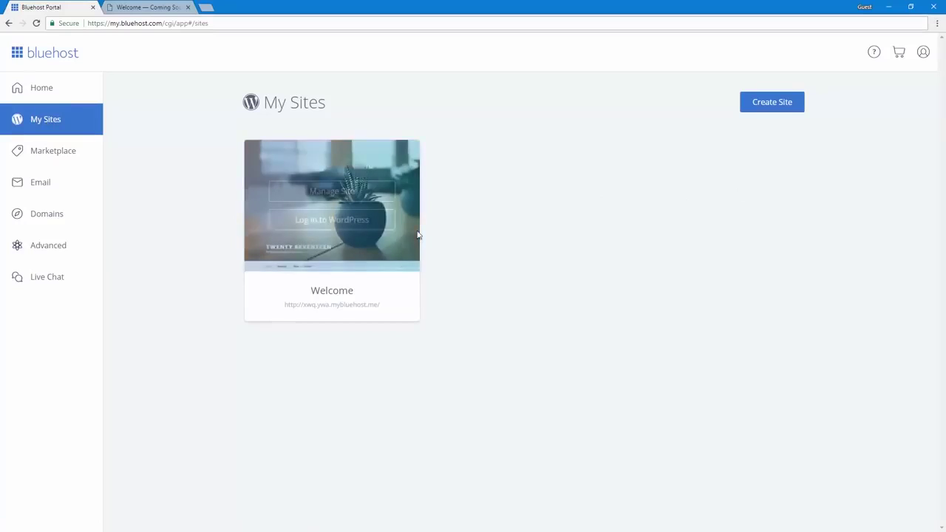
left_click(292, 224)
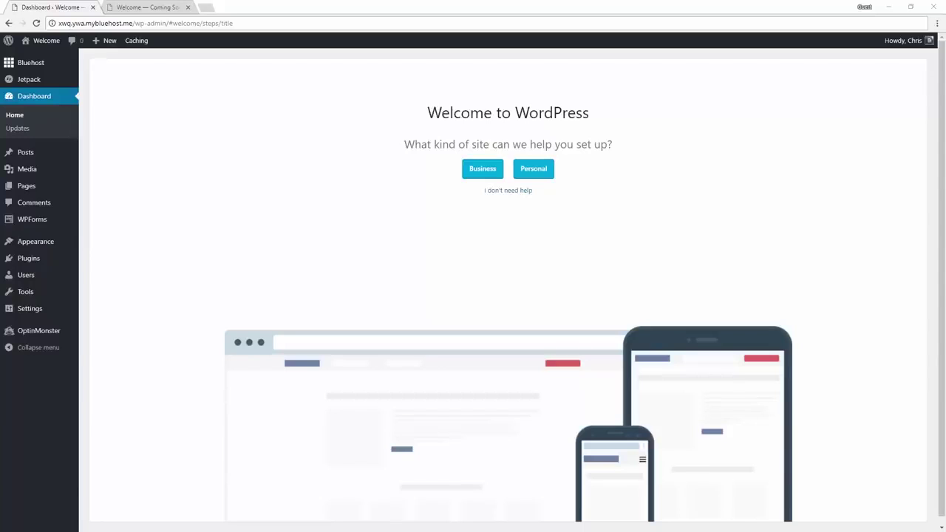
Step: Start setup of a personal site with the title "Miles Photography" and the description "Capture it all."
left_click(433, 145)
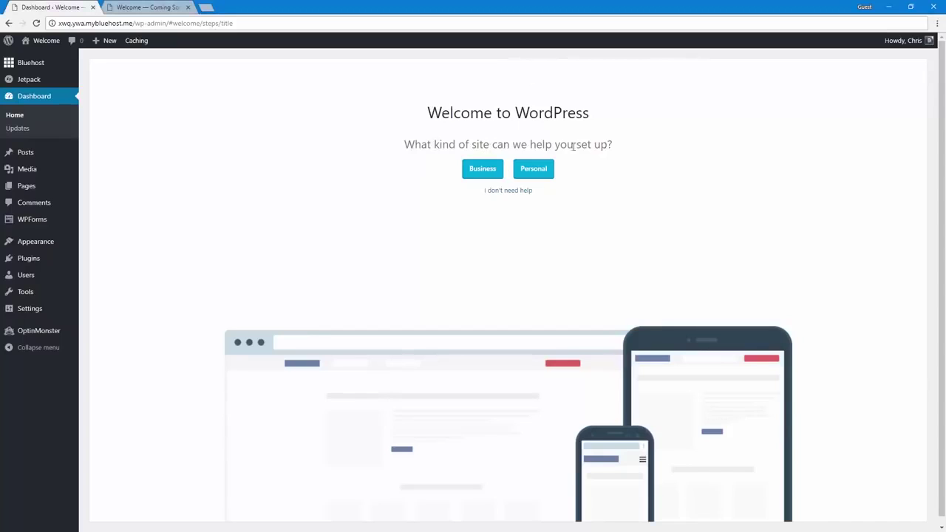
left_click(538, 170)
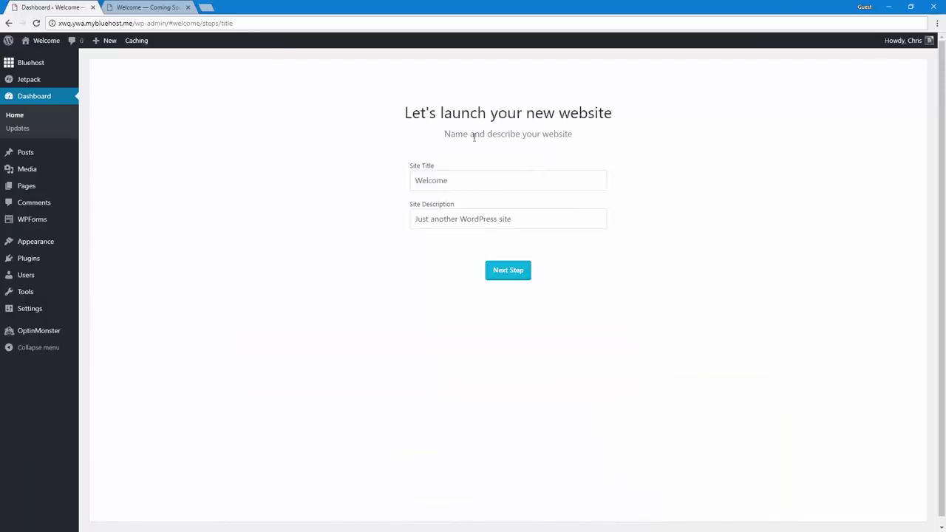
double_click(461, 182)
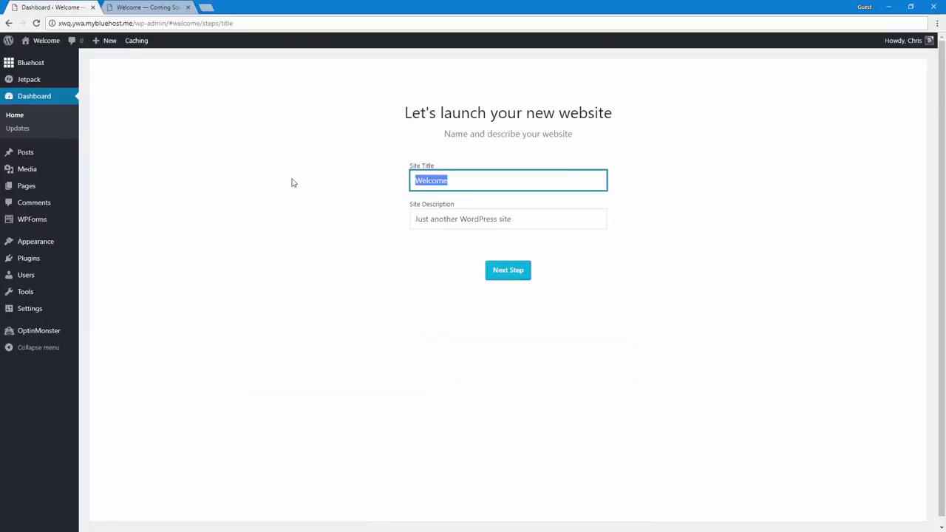
type("Miles Photography")
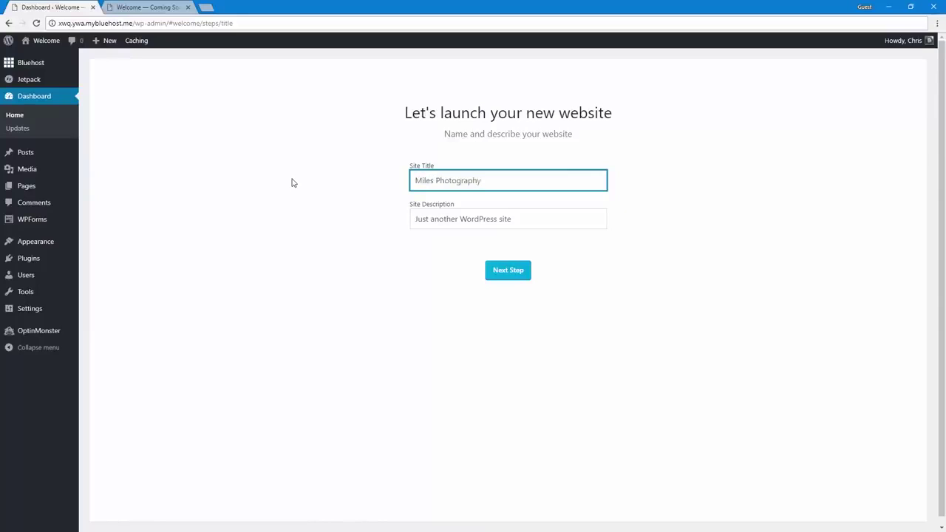
key("Tab")
key("BackSpace")
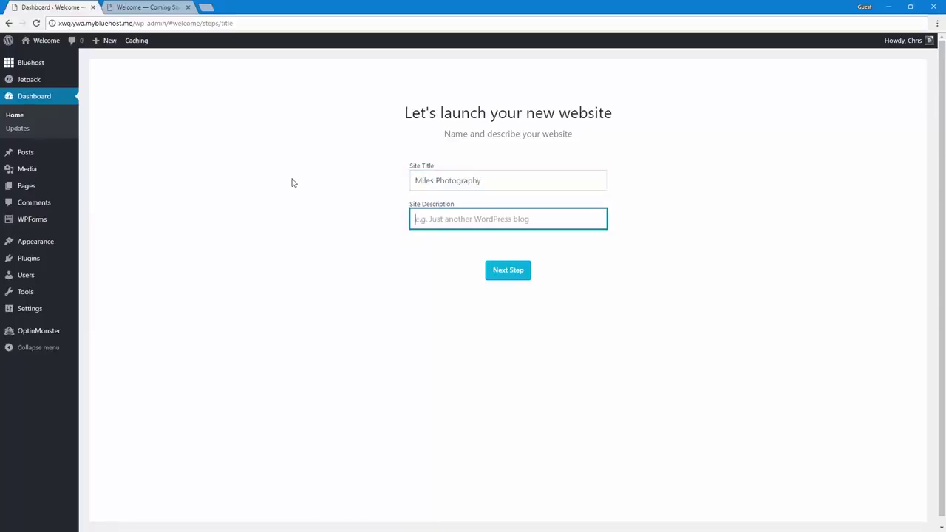
type("Capture it all")
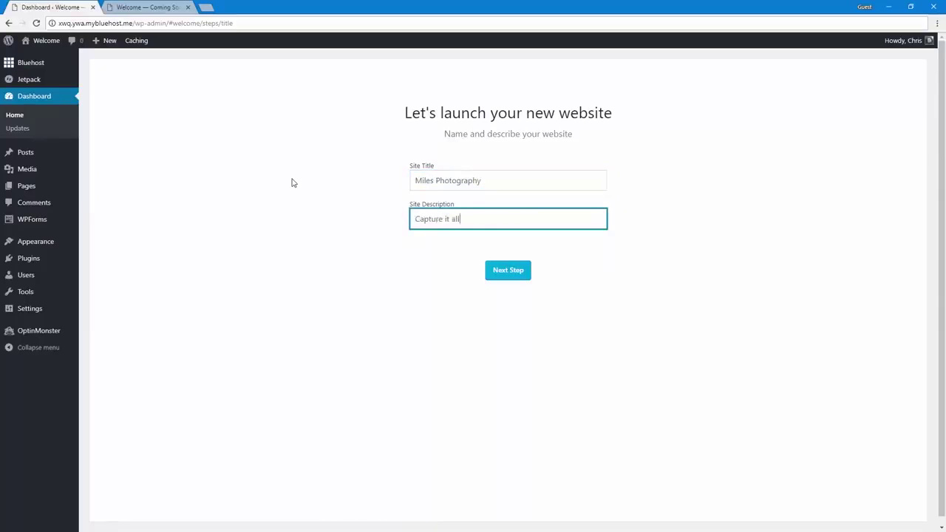
type(".")
left_click(291, 182)
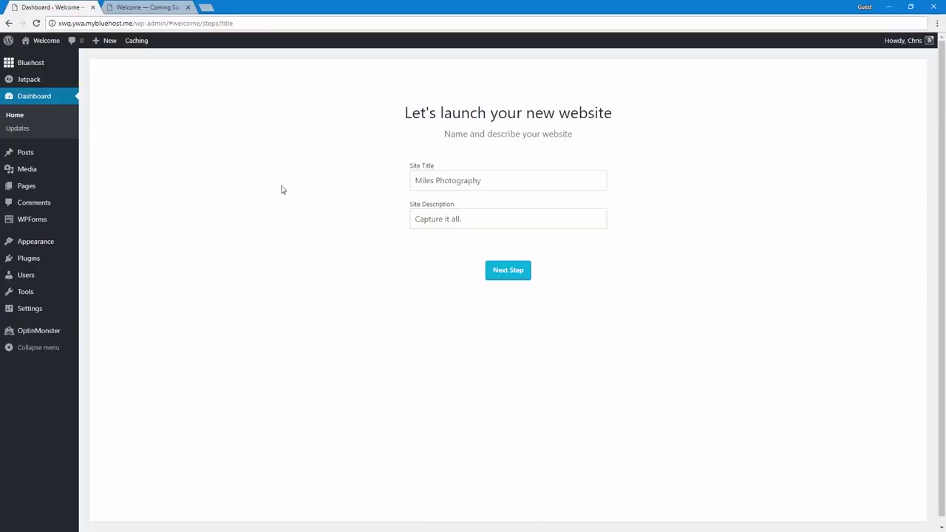
mouse_move(45, 312)
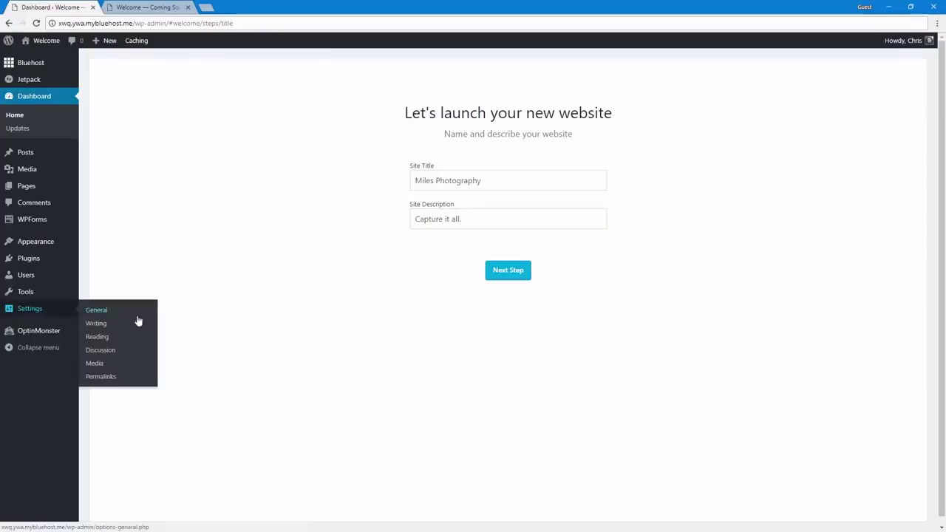
left_click(504, 271)
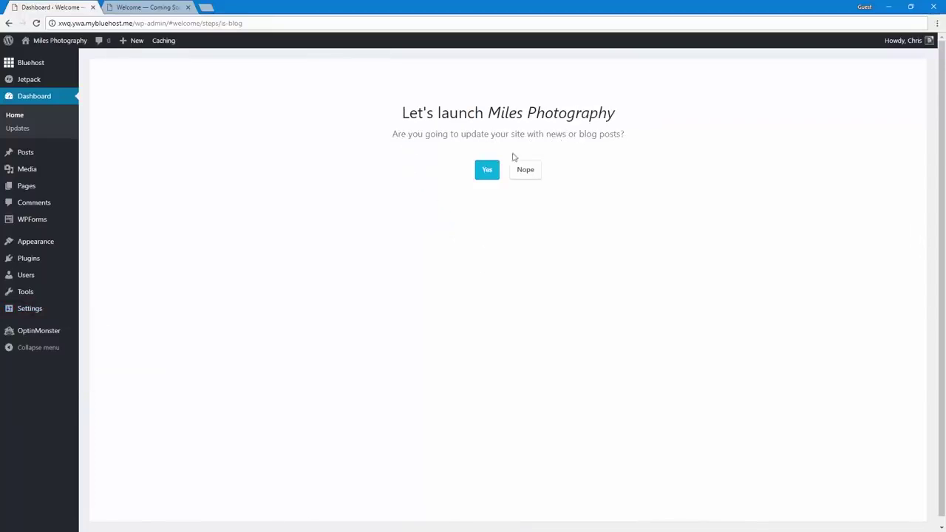
Step: Opt in to news or blog updates, choose a static welcome page as homepage, and accept the starter Contact Us page
left_click(487, 169)
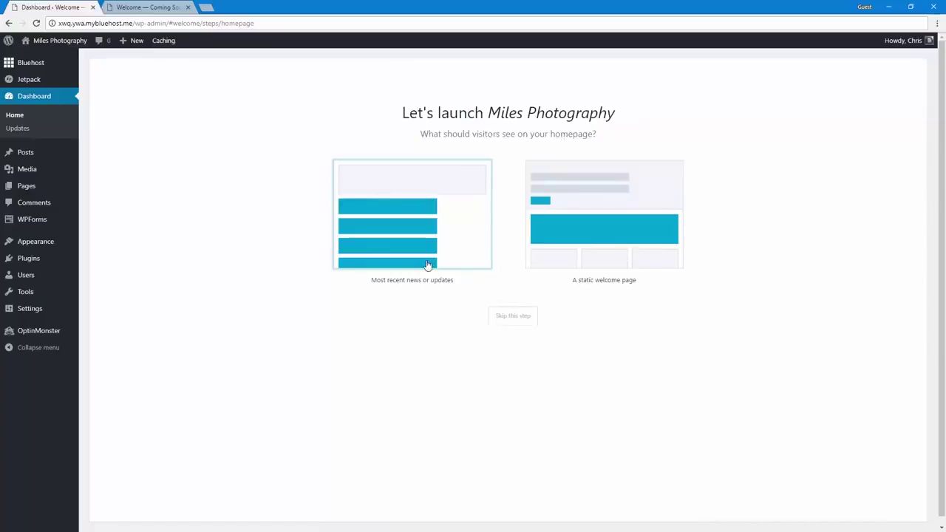
left_click(617, 247)
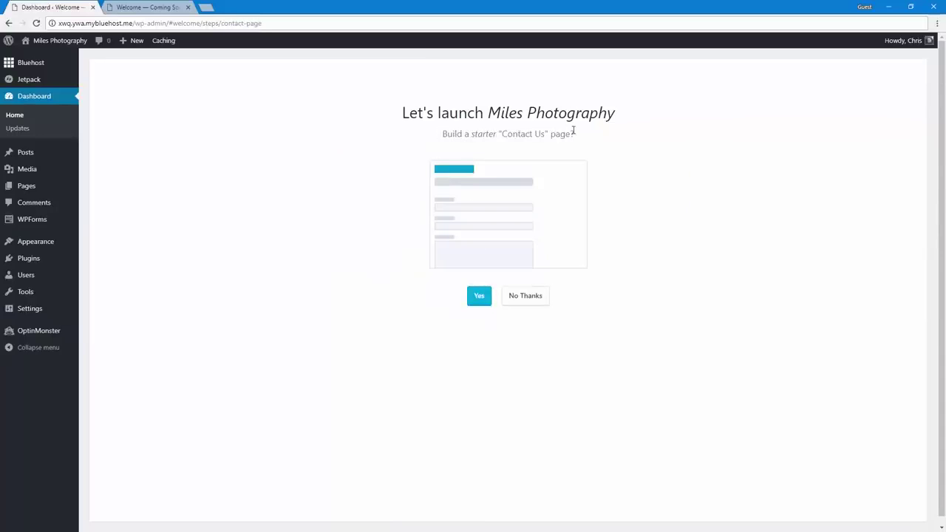
left_click(480, 296)
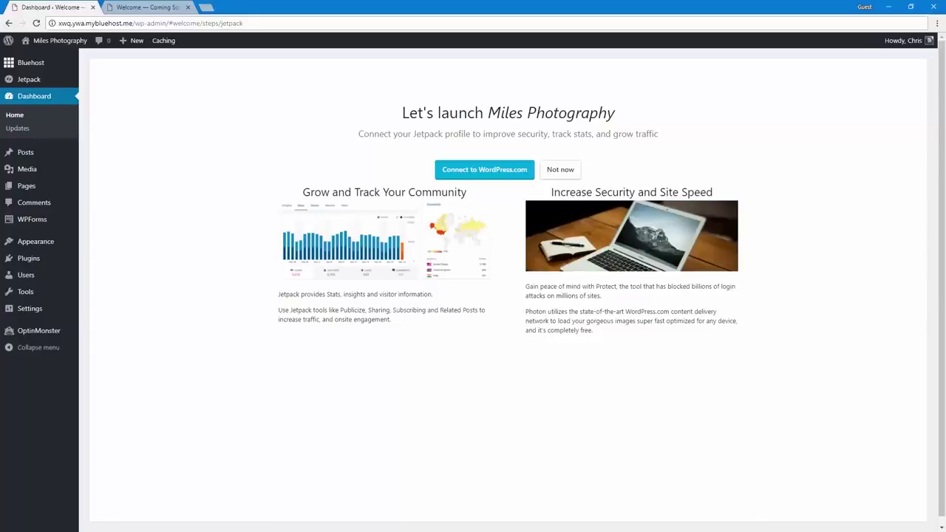
Step: Connect Jetpack to WordPress.com and approve the connection for the site
left_click(473, 175)
left_click(474, 174)
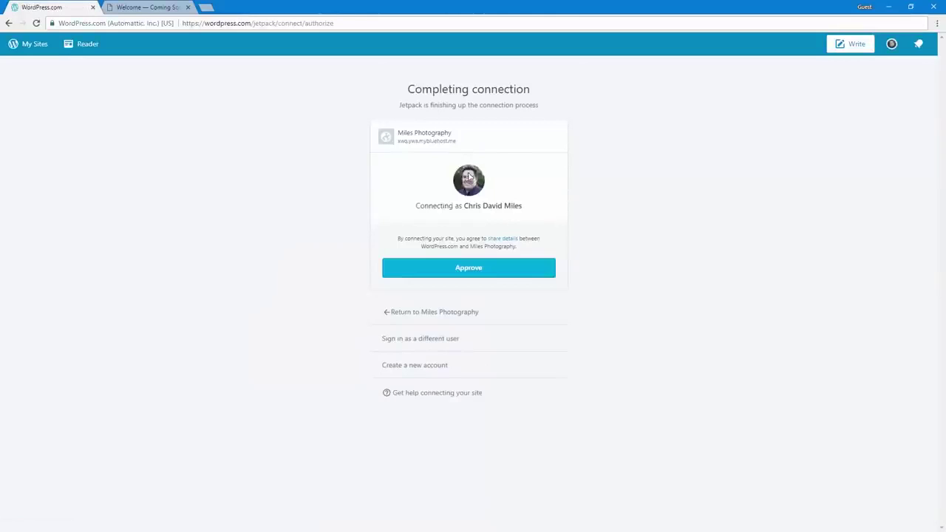
left_click(462, 269)
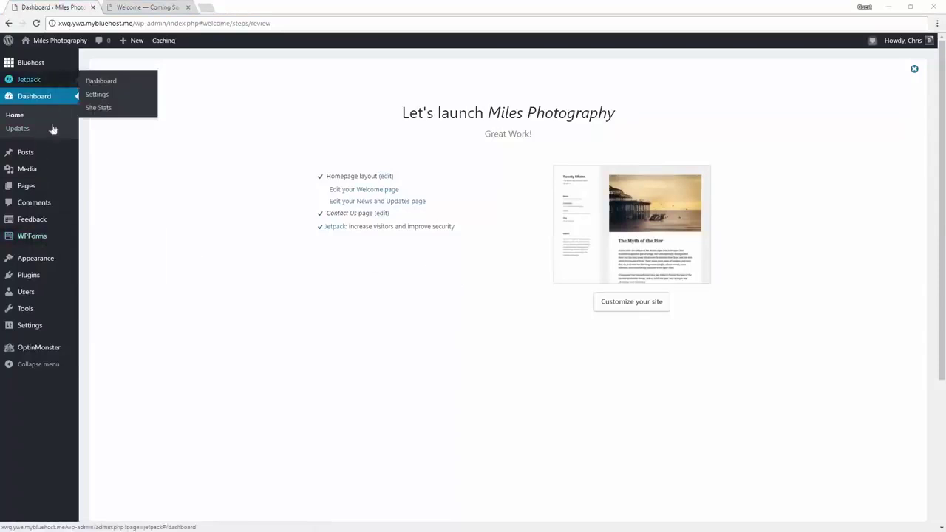
Step: Open the Bluehost overview in the WordPress admin and examine its site management options and the launch notice
mouse_move(46, 154)
left_click(52, 68)
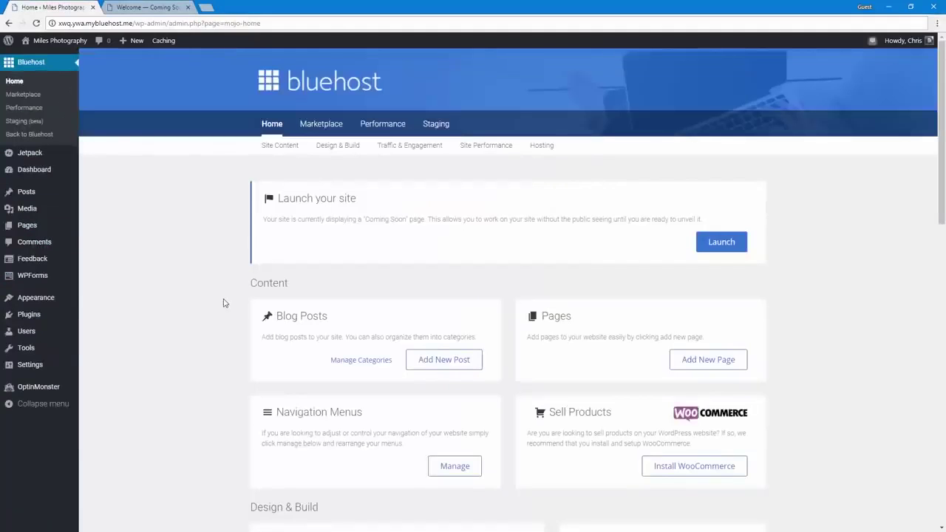
scroll(226, 303, "down", 12)
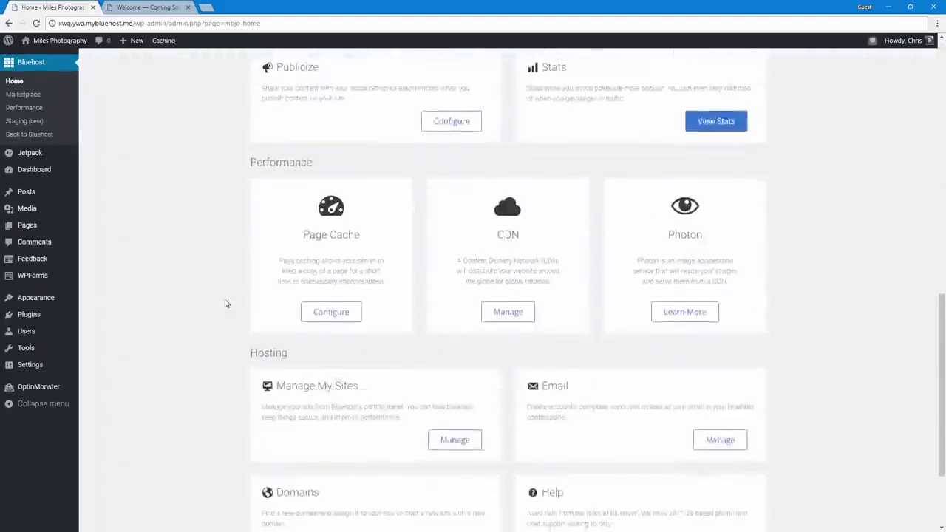
scroll(226, 303, "up", 12)
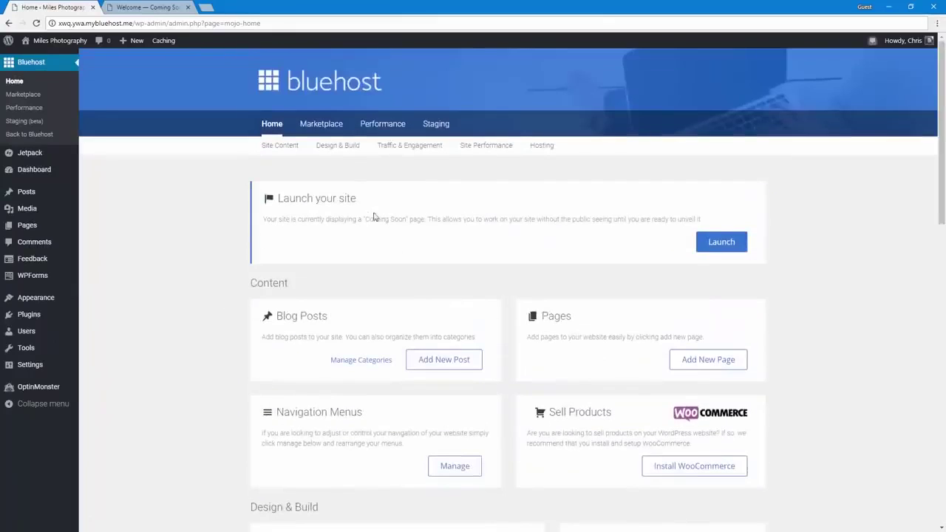
left_click_drag(283, 199, 704, 219)
left_click(703, 219)
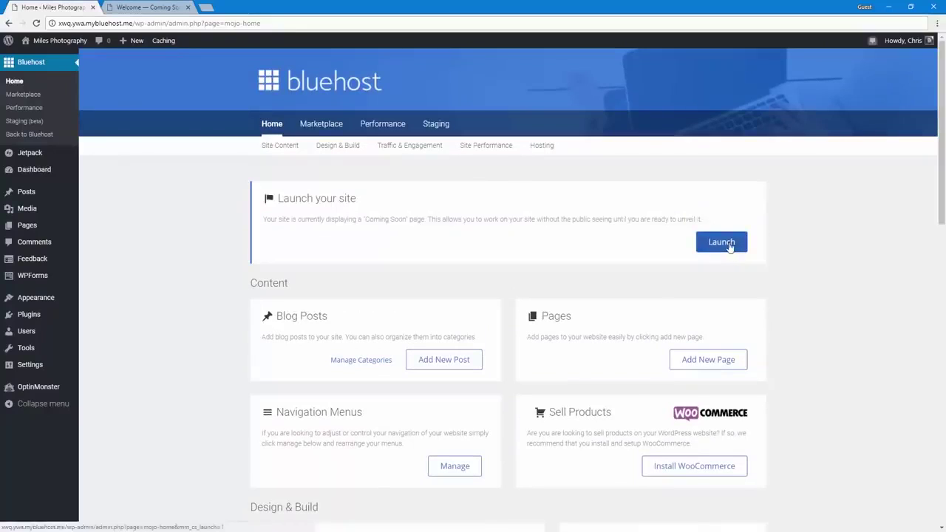
Step: Check the Coming Soon page, then open the site in another tab and reload the front page for comparison
left_click(145, 7)
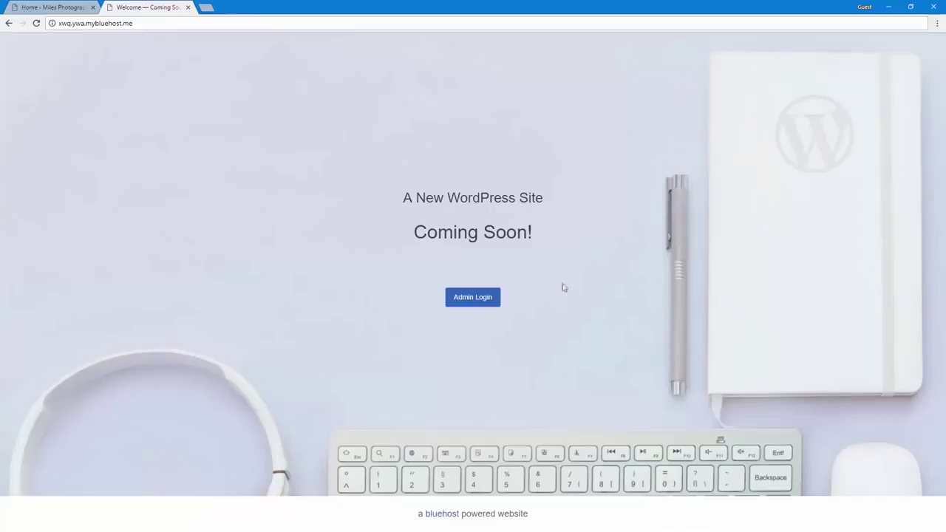
left_click(65, 6)
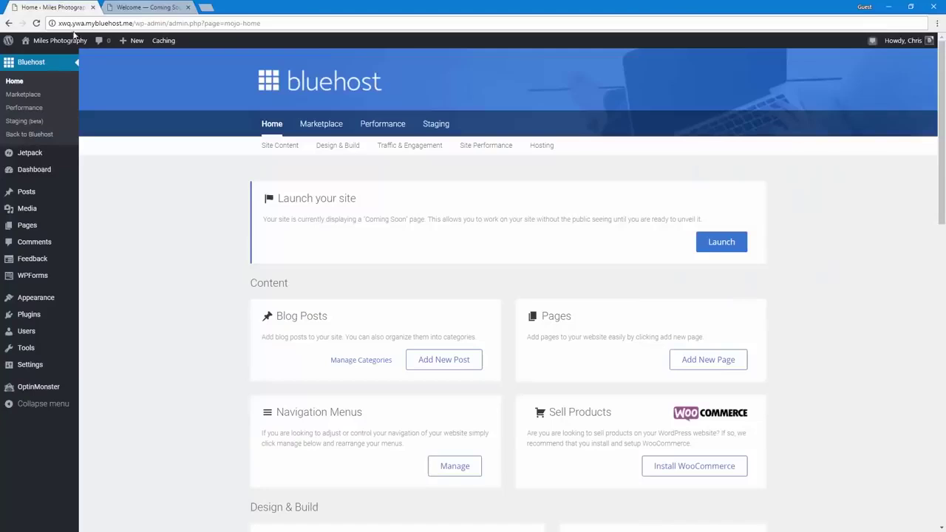
middle_click(59, 40)
mouse_move(58, 45)
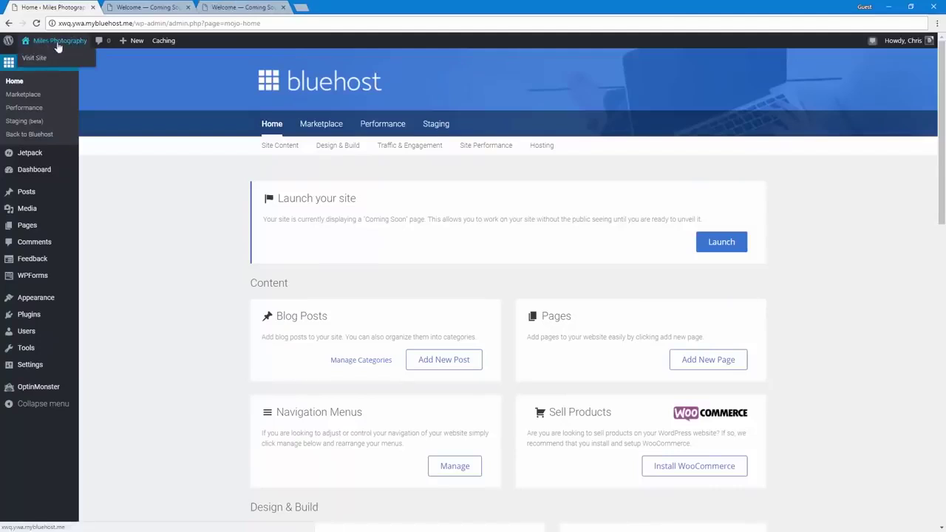
key("ctrl+Tab")
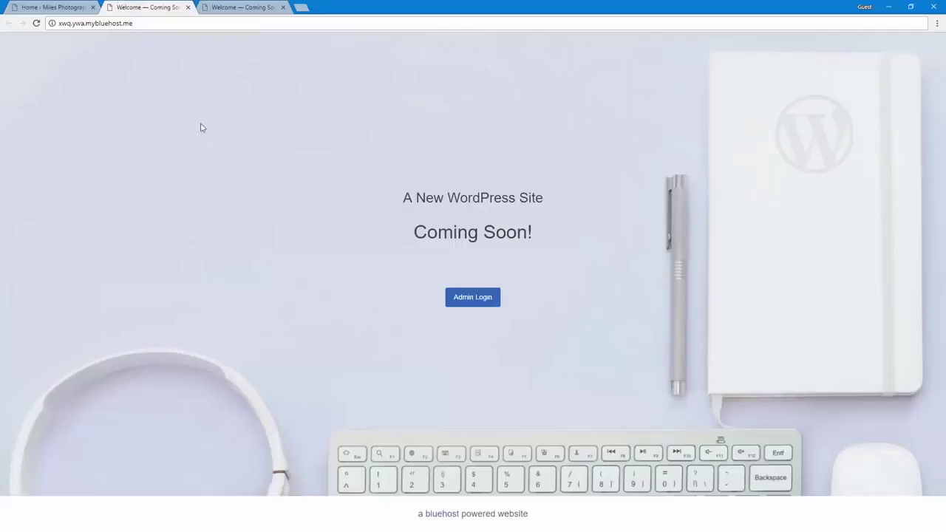
key("F5")
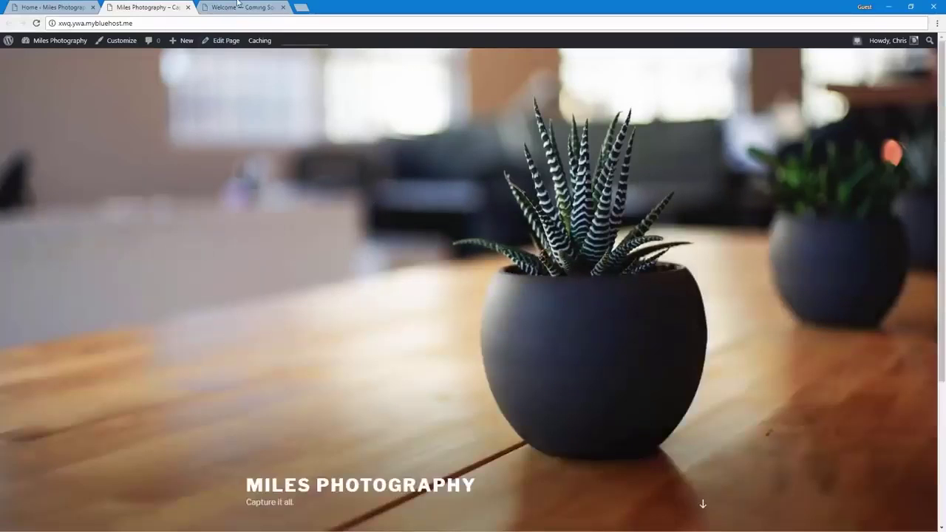
left_click(238, 6)
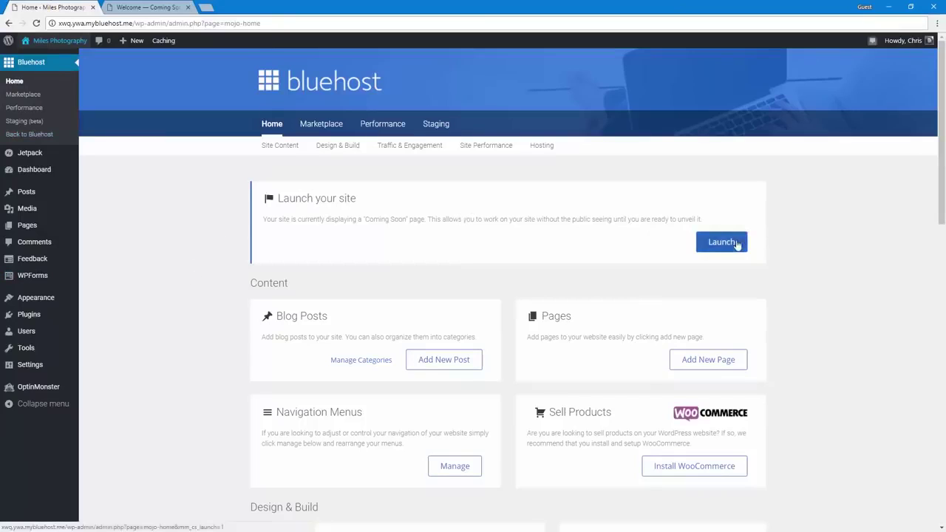
Step: Return to the dashboard's launch setup and submit the business's street address, city, state and zip code
left_click(51, 167)
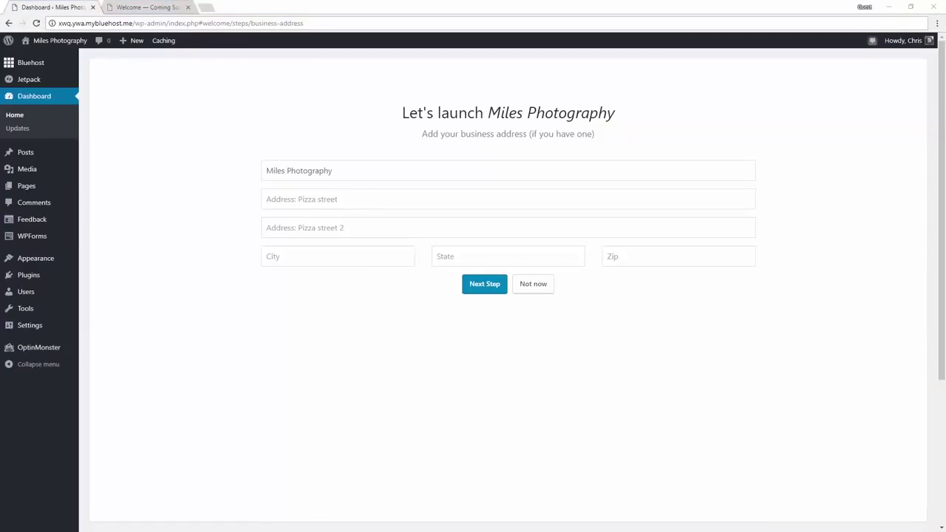
left_click(370, 201)
type("123 Cherry St.")
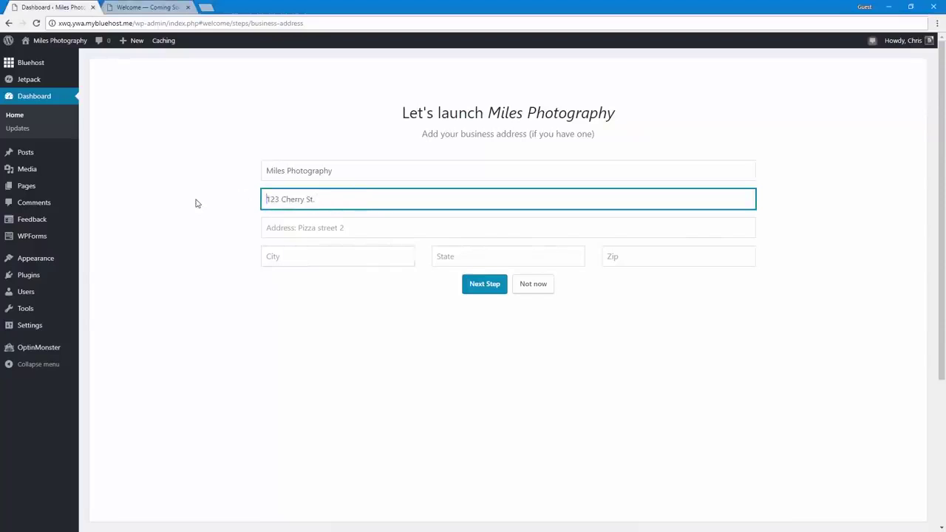
left_click(284, 254)
type("Provo")
key("Tab")
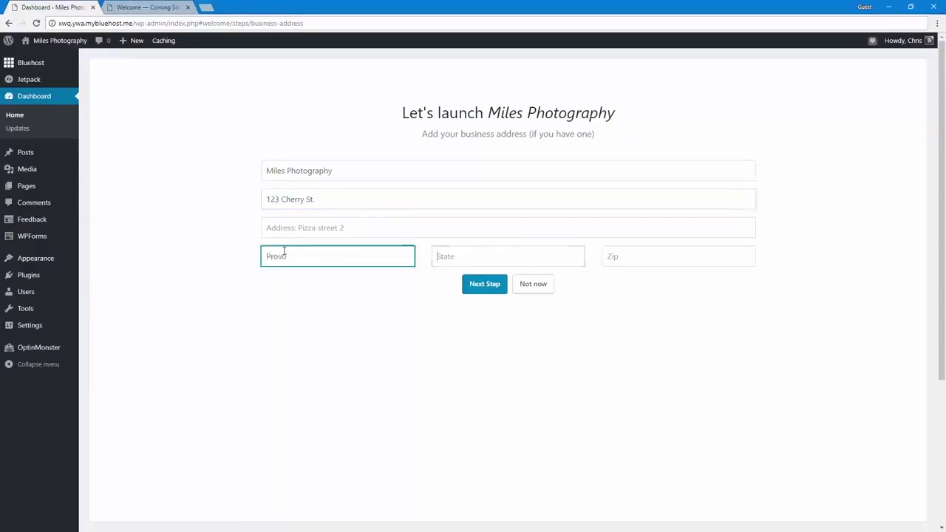
type("UT")
key("Tab")
type("846")
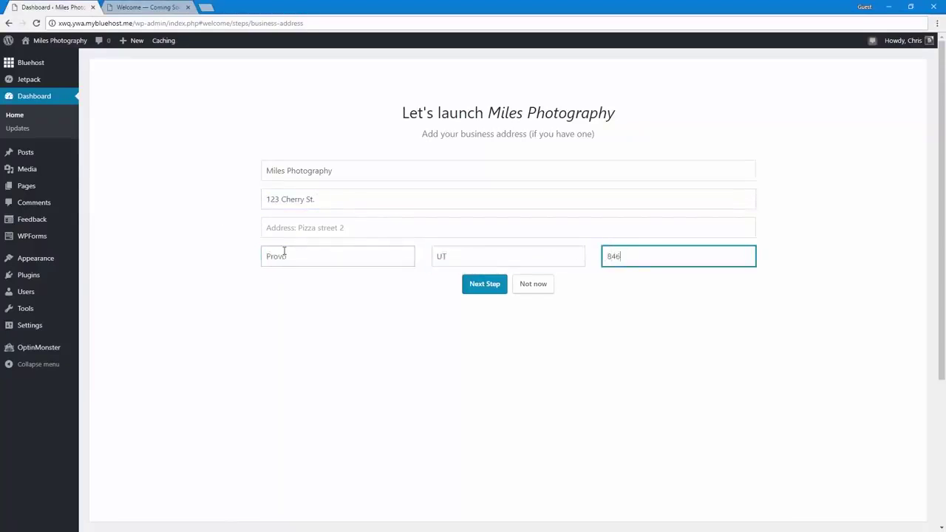
left_click(473, 285)
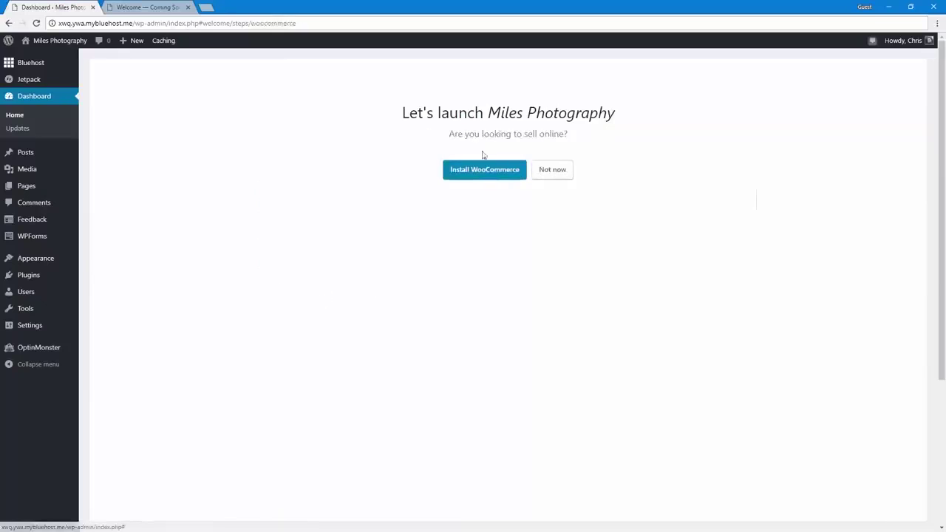
left_click_drag(449, 133, 588, 129)
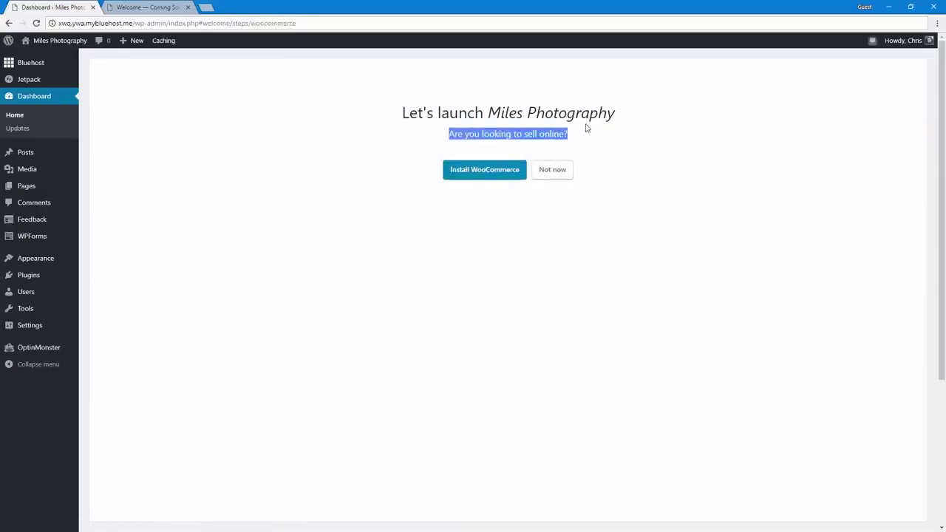
left_click(578, 131)
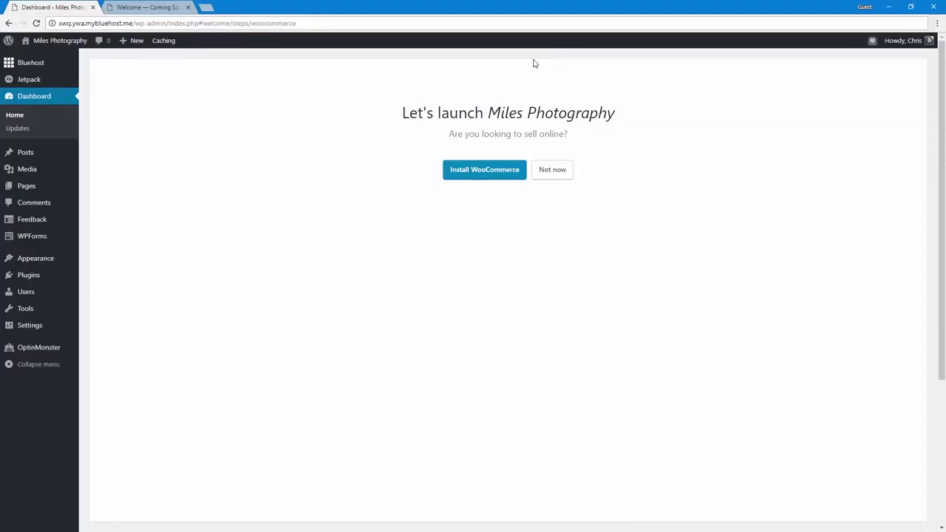
Step: Decline the WooCommerce installation in the launch setup and open the list of posts
left_click(539, 176)
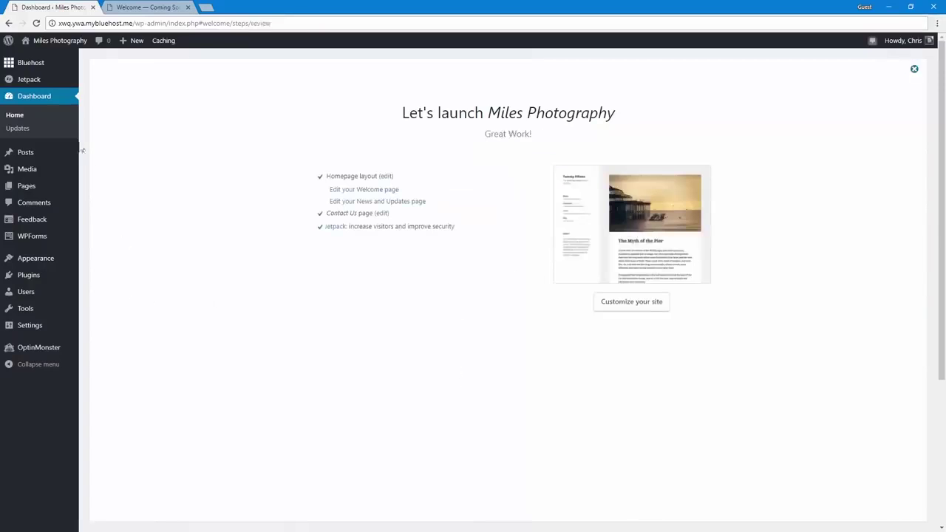
mouse_move(67, 162)
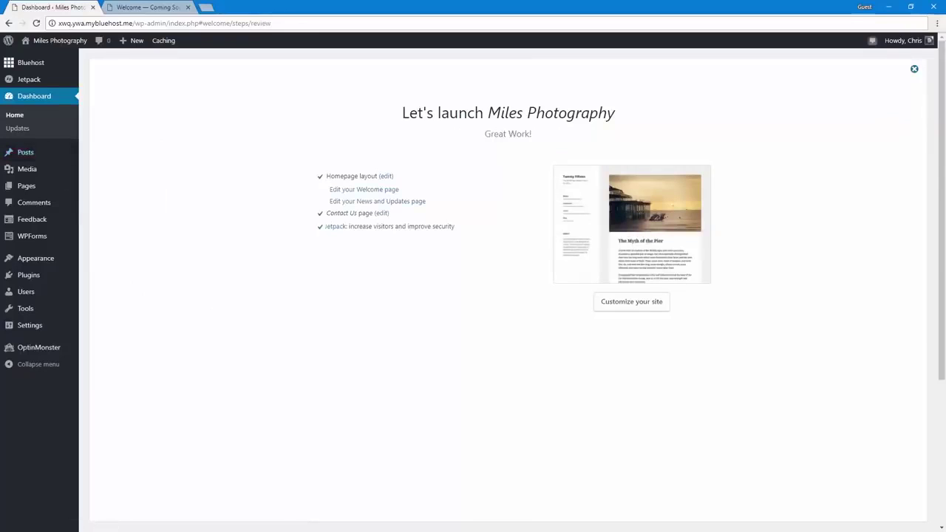
left_click(50, 151)
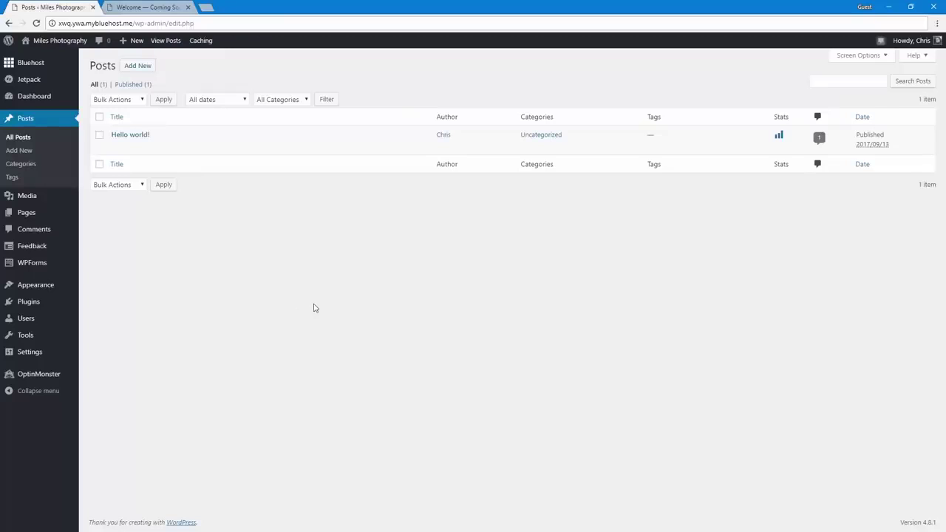
Step: Replace the Home page's placeholder text with a photographer's introduction inviting visitors to get in touch about event photos or a portrait, and update the page
left_click(39, 216)
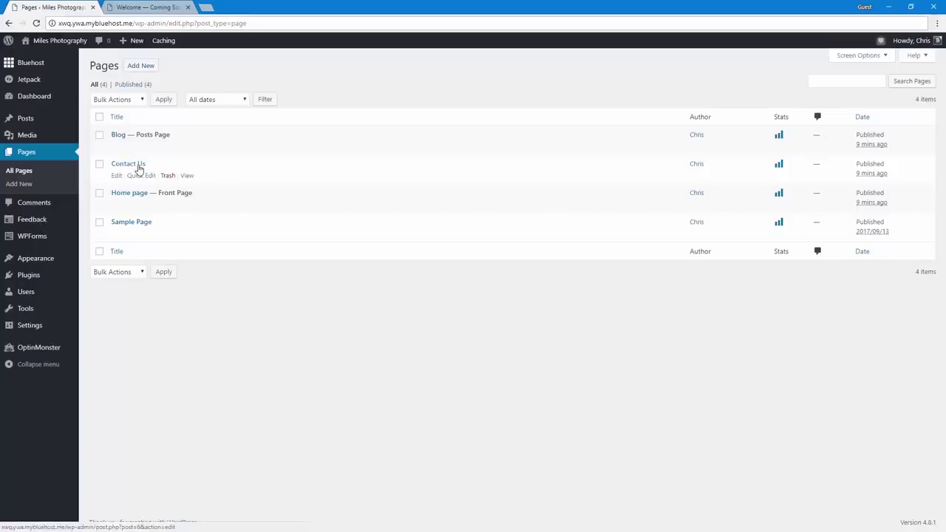
left_click(125, 200)
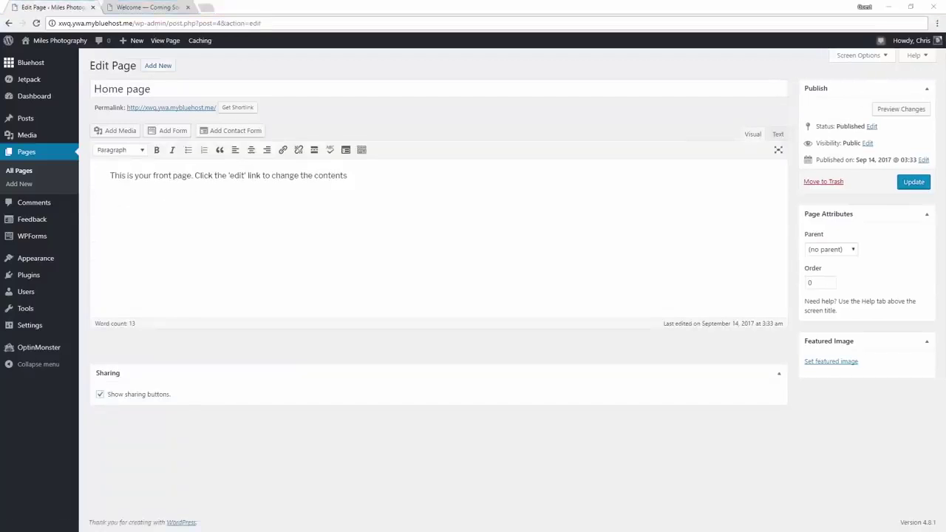
left_click(231, 228)
key("ctrl+a")
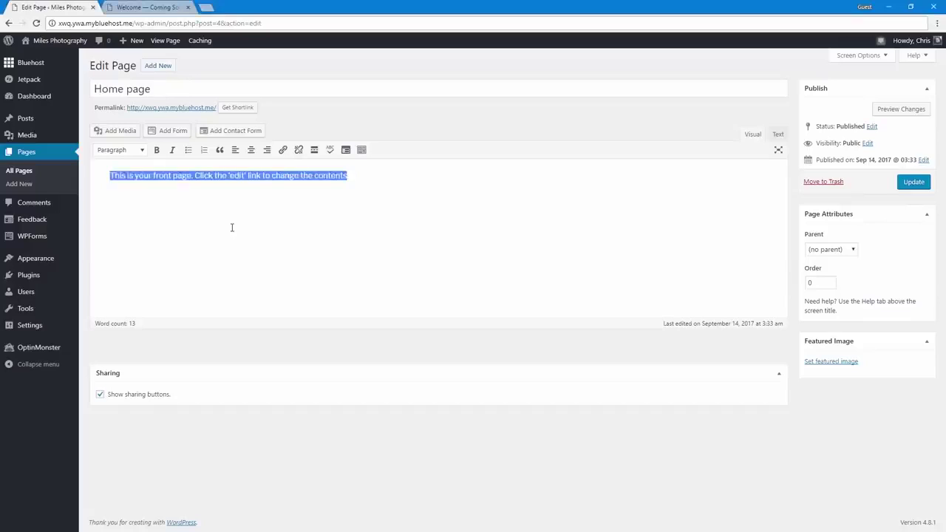
type("Hi, I'm Chris. Sometimes I take photos, and this website shows them off. :) If you'd like me to take photos at your event or get a portrait taken, let's get in touch.")
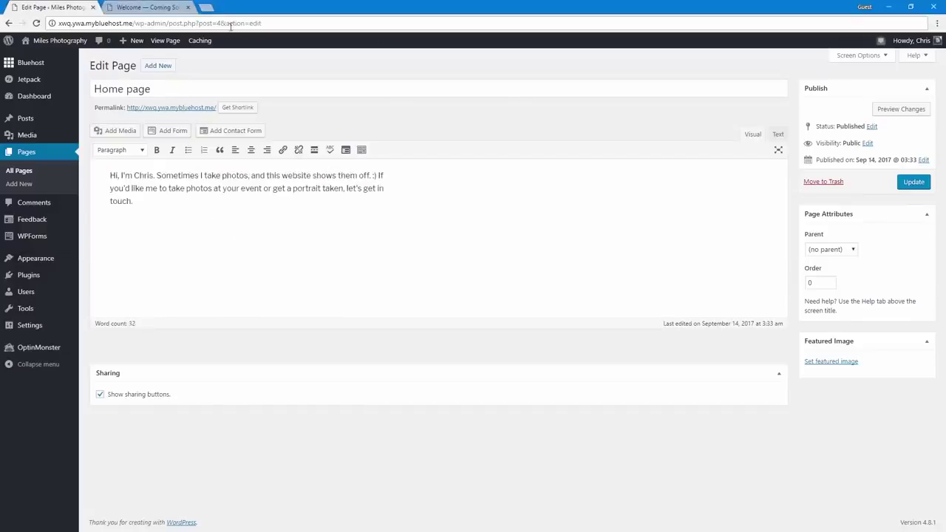
left_click(915, 184)
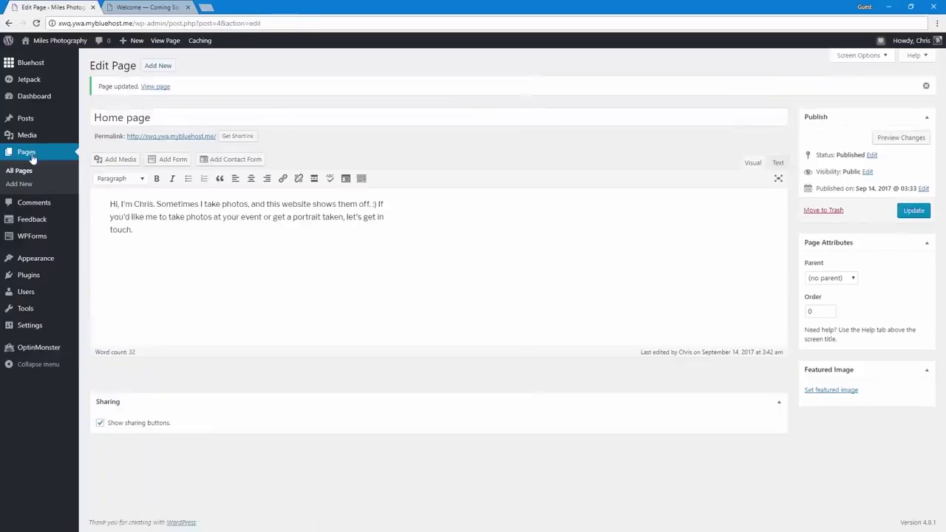
Step: Open the Contact Us page for editing and change its title to Contact Me
left_click(32, 156)
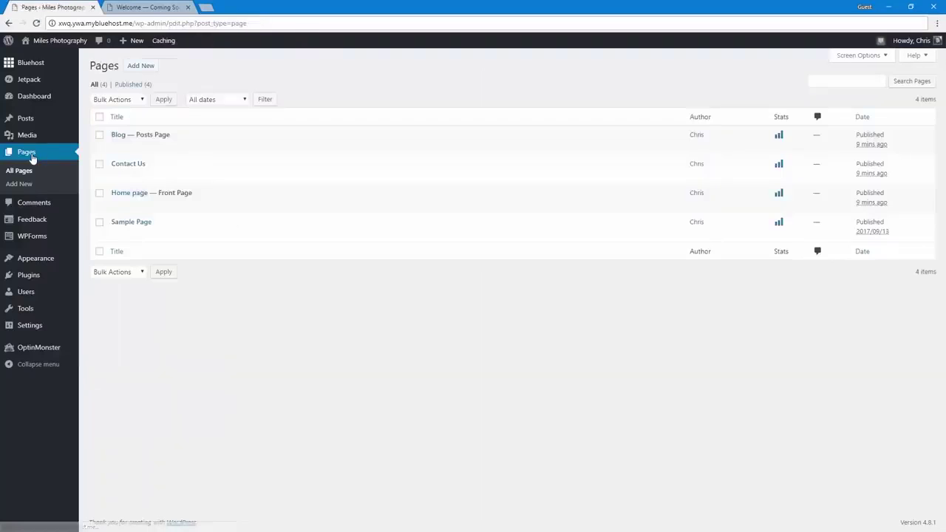
left_click(129, 164)
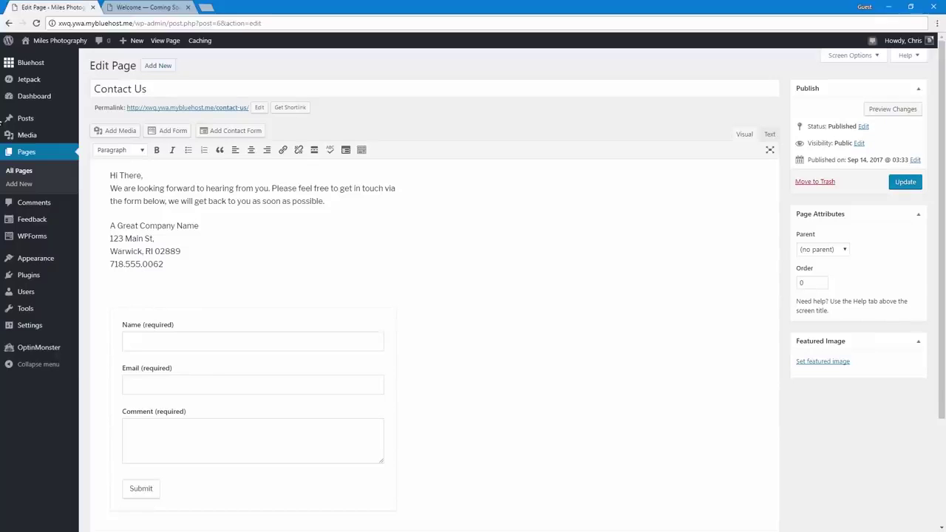
left_click_drag(135, 90, 169, 92)
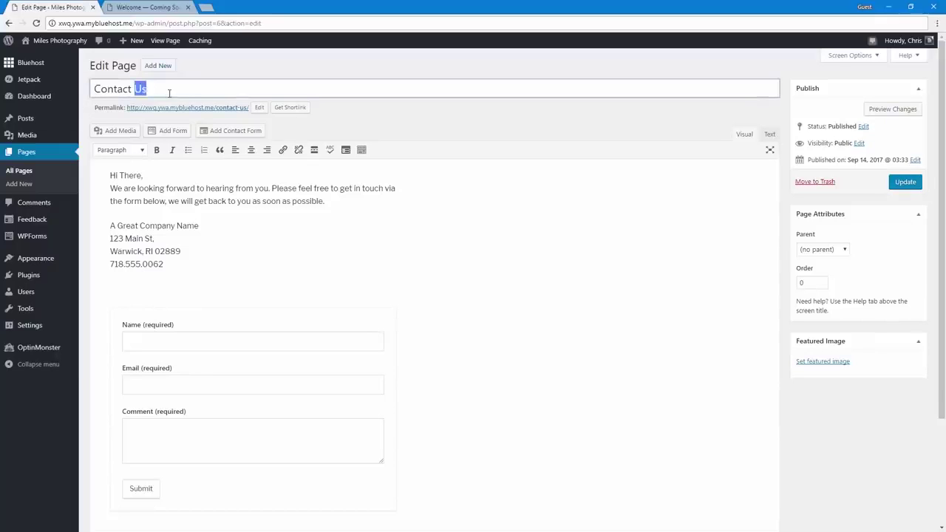
type("Me")
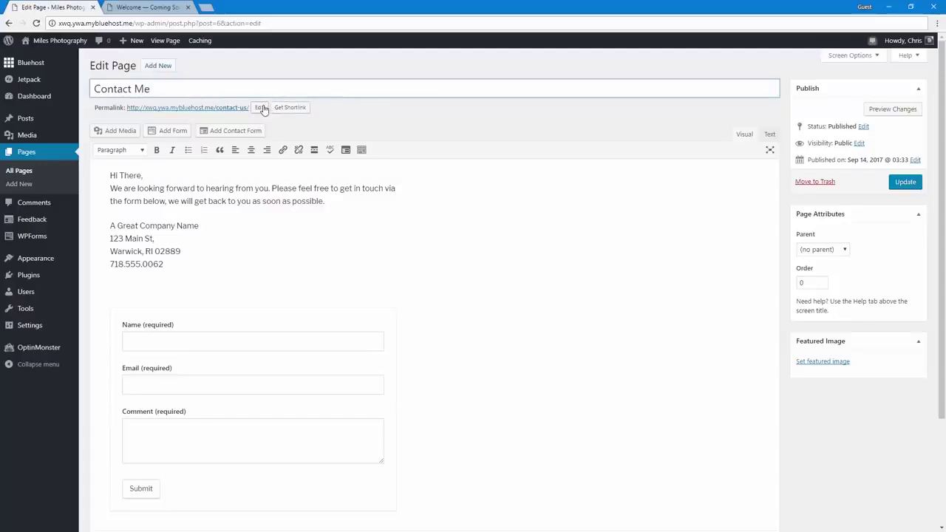
left_click(344, 131)
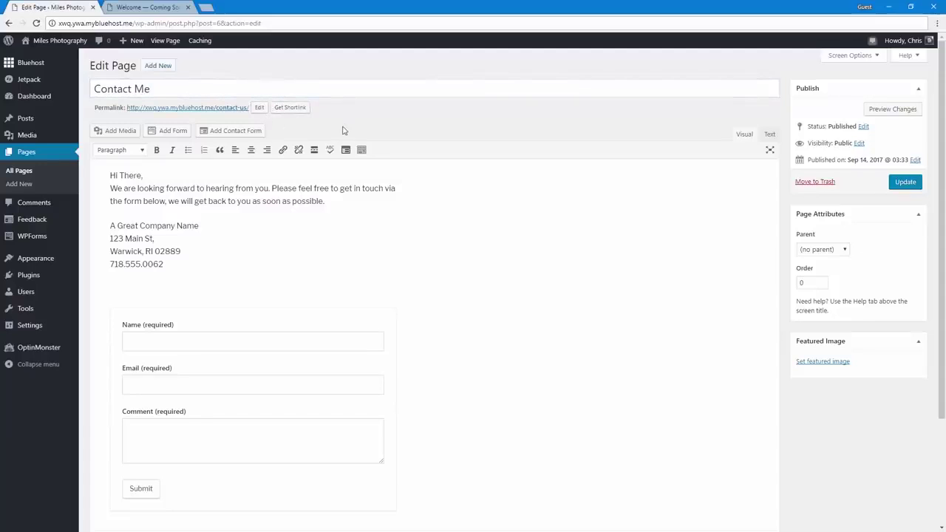
Step: Shorten the contact page's permalink slug to contact
left_click(259, 108)
left_click_drag(241, 108, 266, 108)
key("BackSpace")
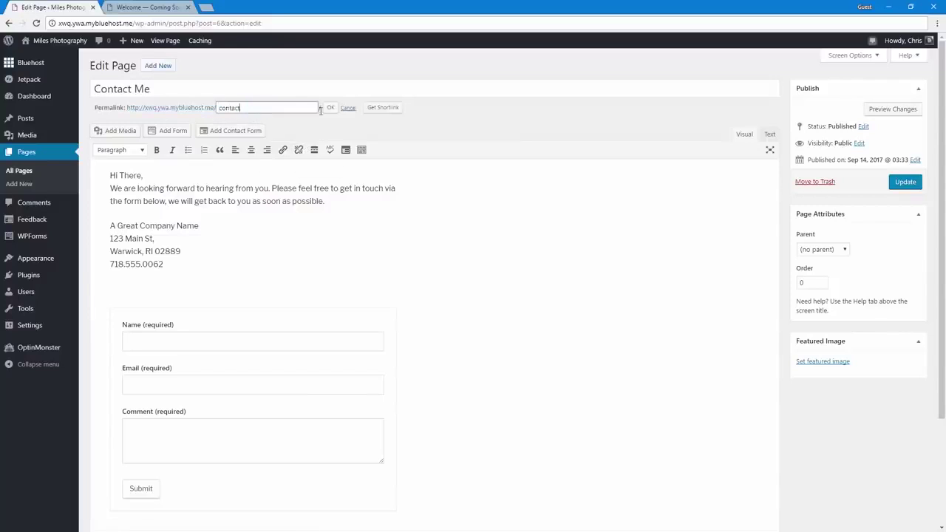
left_click(331, 109)
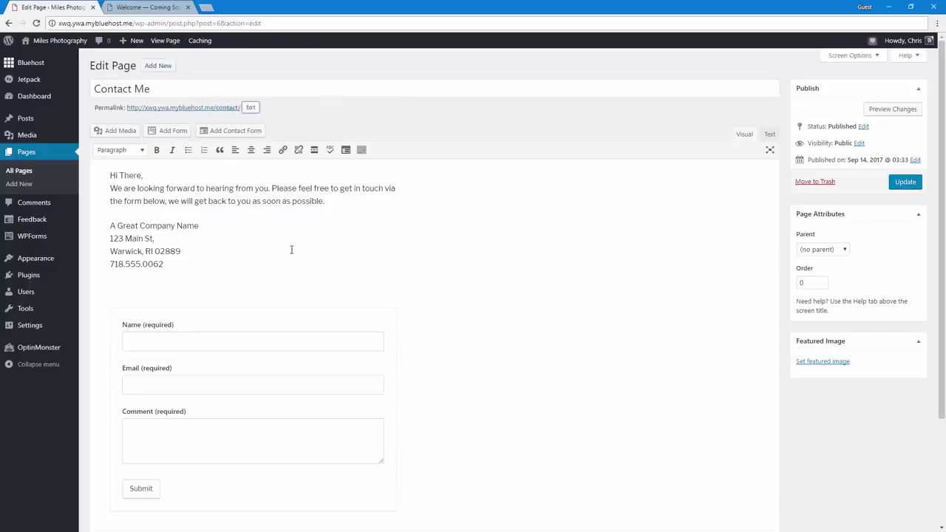
Step: Replace the text above the contact form with a get-in-touch invitation and Miles Photo's address, remove the extra blank line, and update the page
left_click(215, 188)
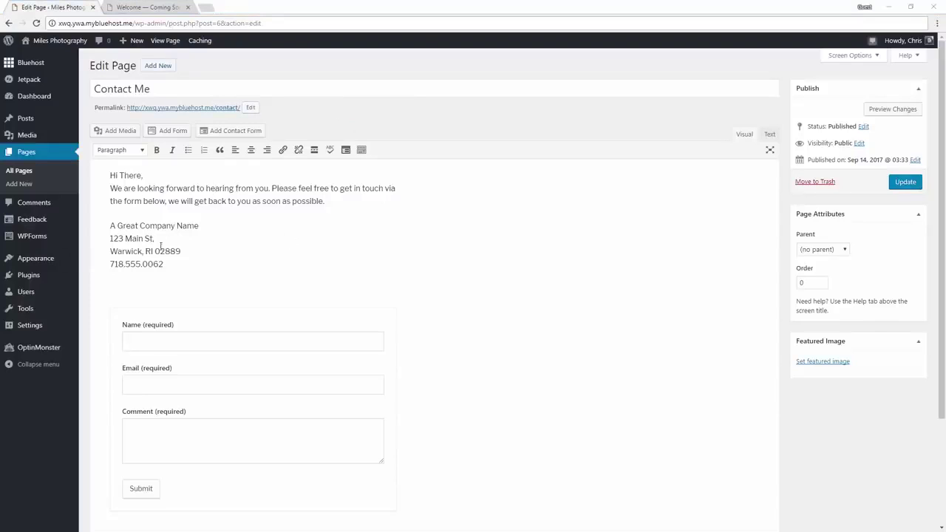
left_click_drag(168, 265, 93, 172)
type("Feel free to get in touch via the form below, or swing by my office, if you're in the area.  Miles Photo 123 Cherry St. Provo, UT 84604")
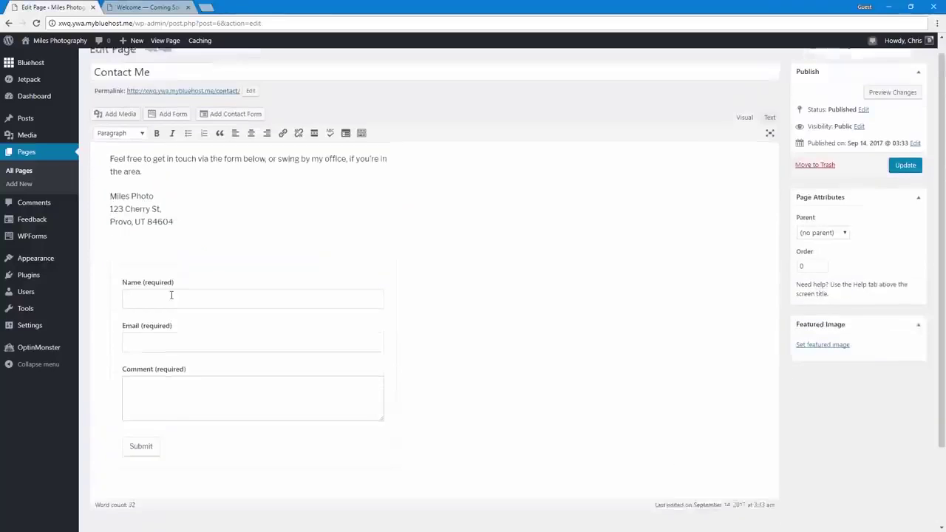
key("BackSpace")
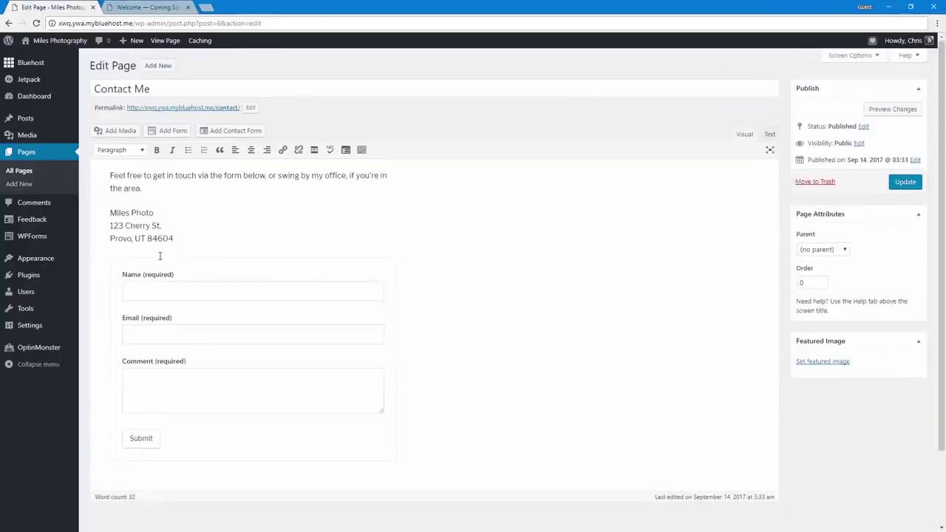
left_click(905, 182)
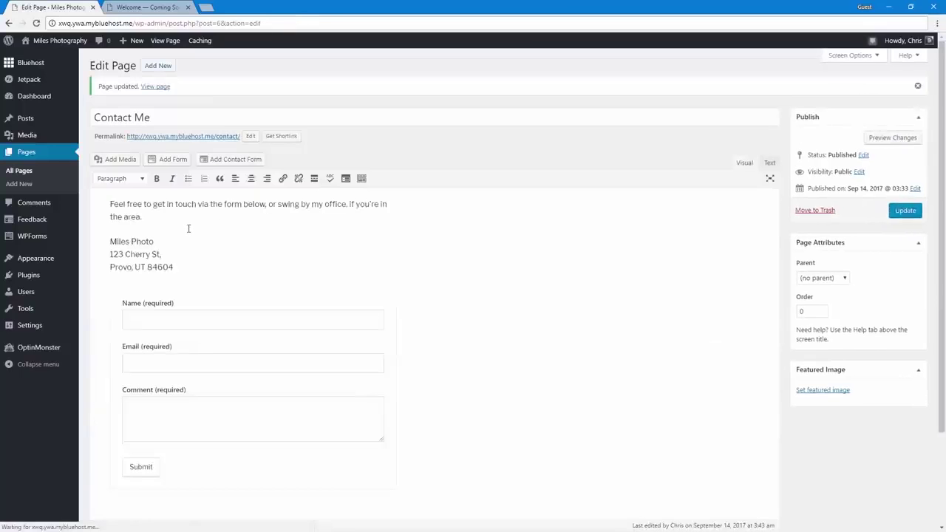
Step: Visit the site's front page and check the header and the new Home page text
mouse_move(51, 44)
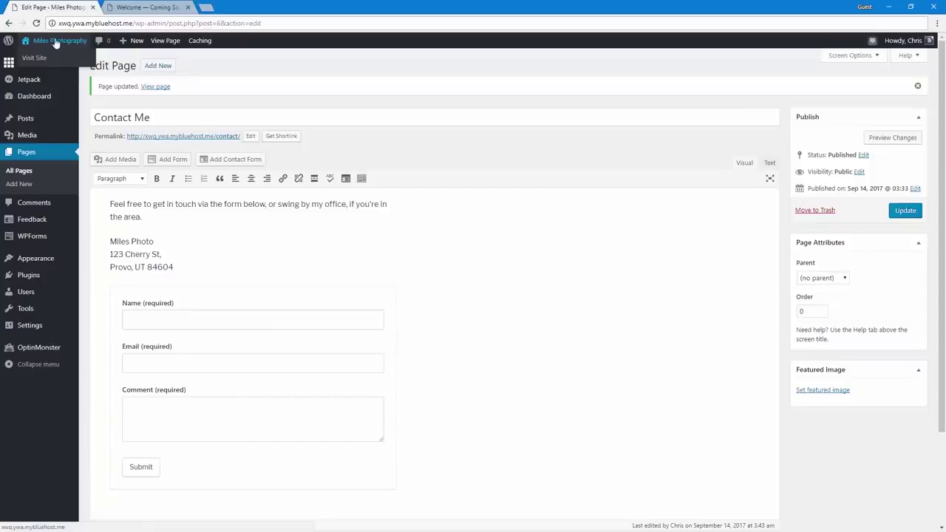
left_click(55, 42)
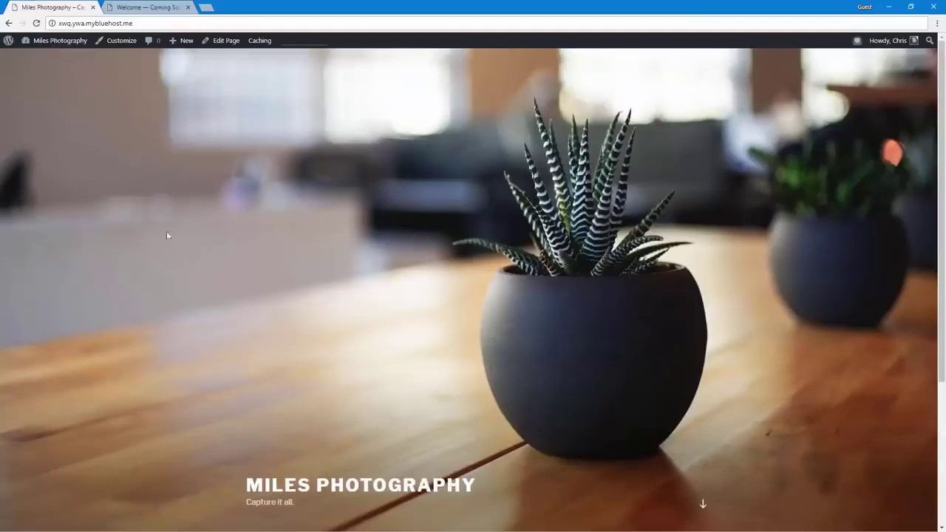
scroll(241, 300, "down", 3)
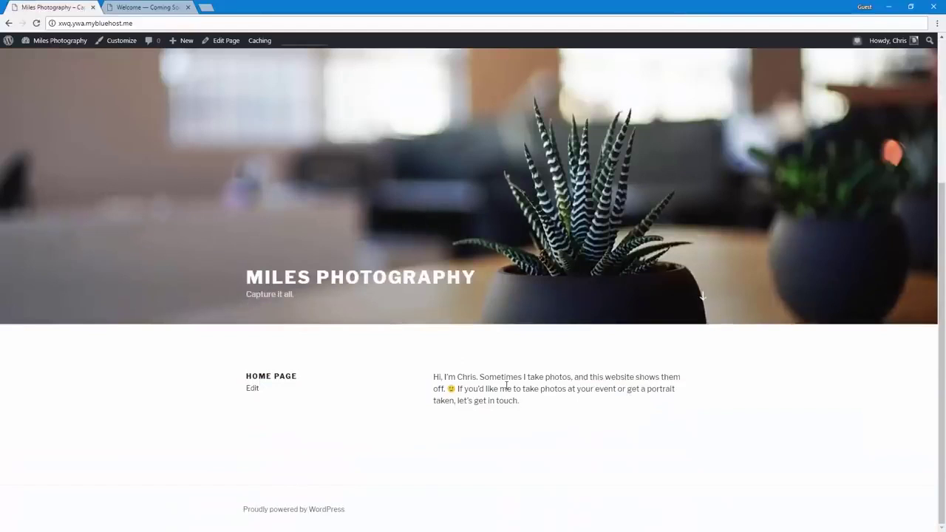
scroll(506, 385, "up", 3)
scroll(510, 340, "down", 3)
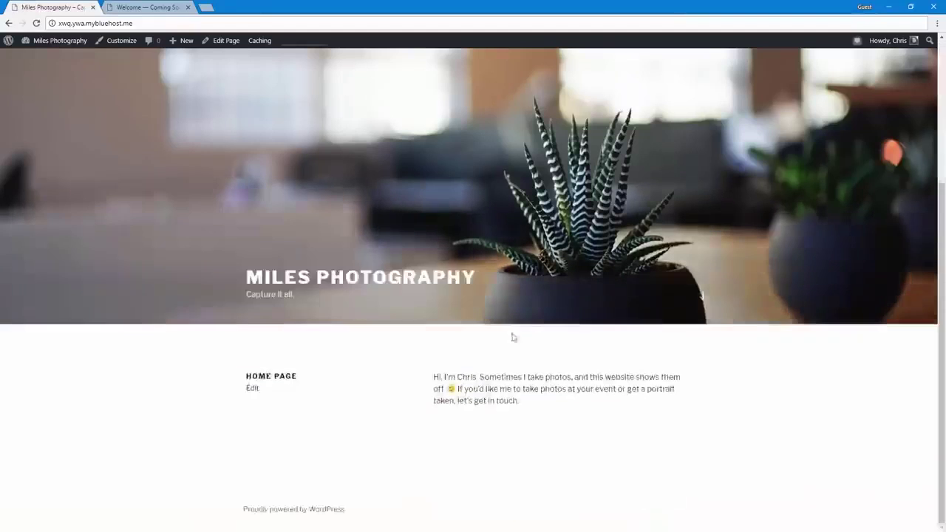
scroll(448, 372, "up", 2)
scroll(436, 385, "up", 1)
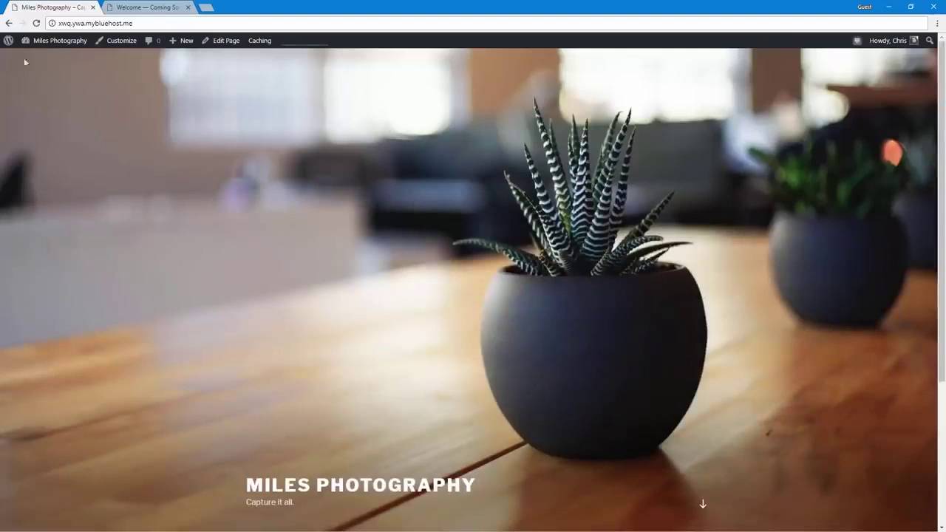
Step: Return to the dashboard, open the premium themes from theme management, and examine the WordPress themes on offer and their prices
left_click(70, 47)
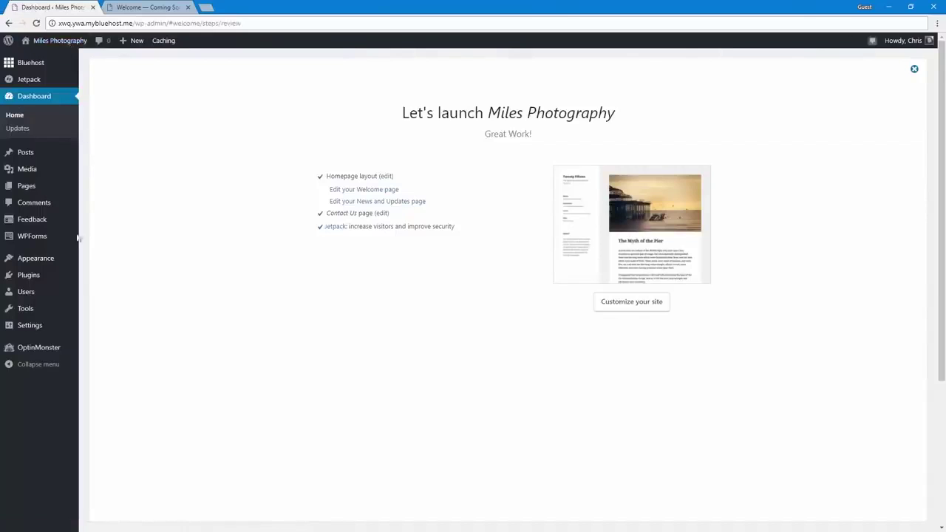
left_click(53, 266)
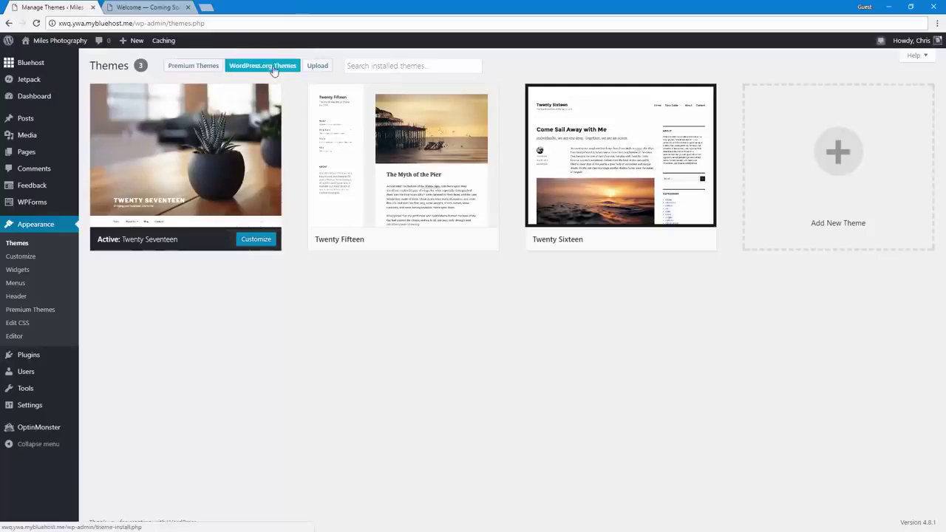
left_click(196, 68)
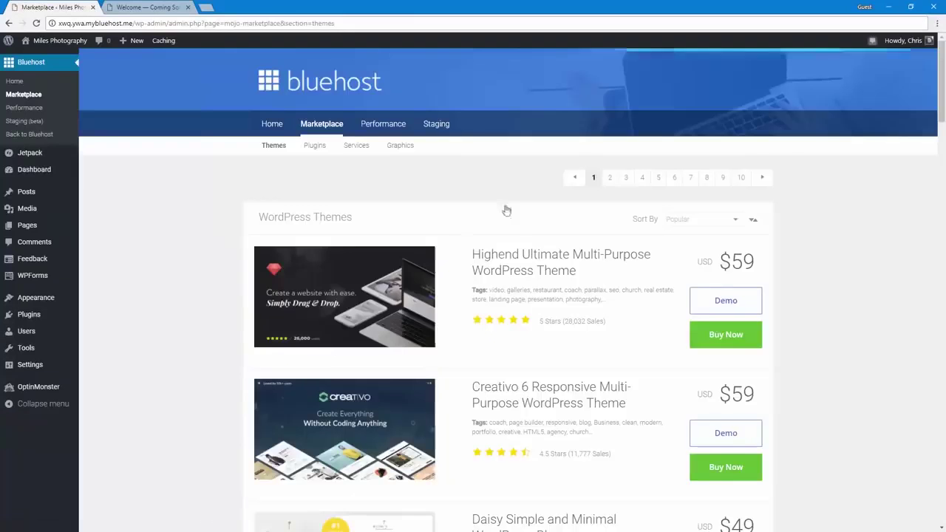
scroll(227, 363, "down", 9)
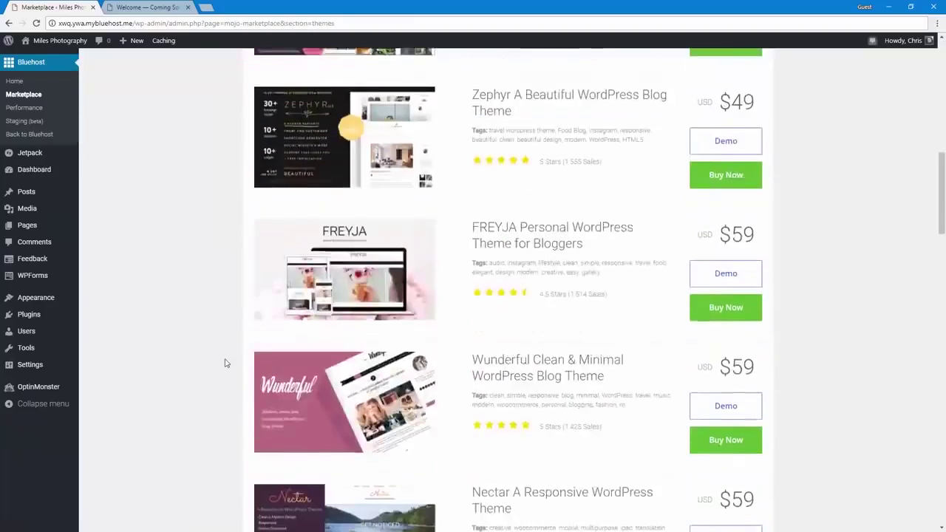
scroll(226, 363, "down", 15)
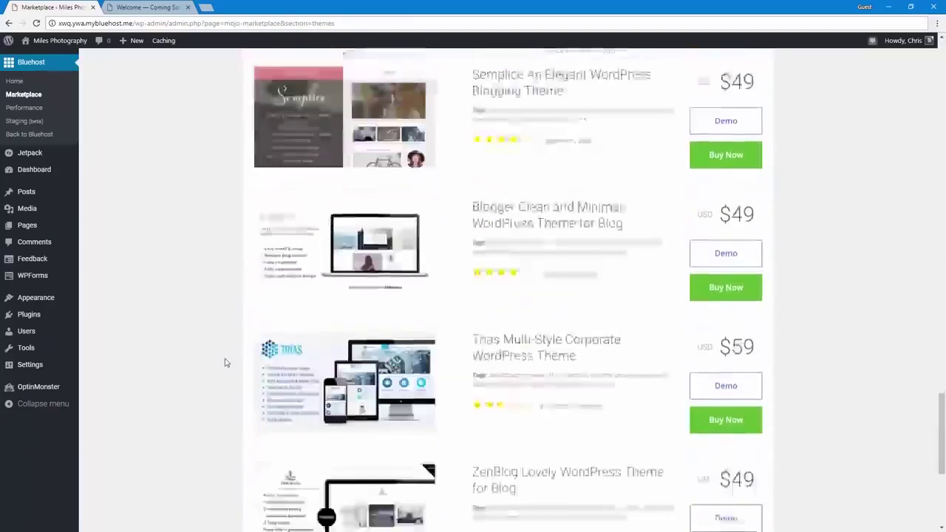
scroll(227, 361, "up", 20)
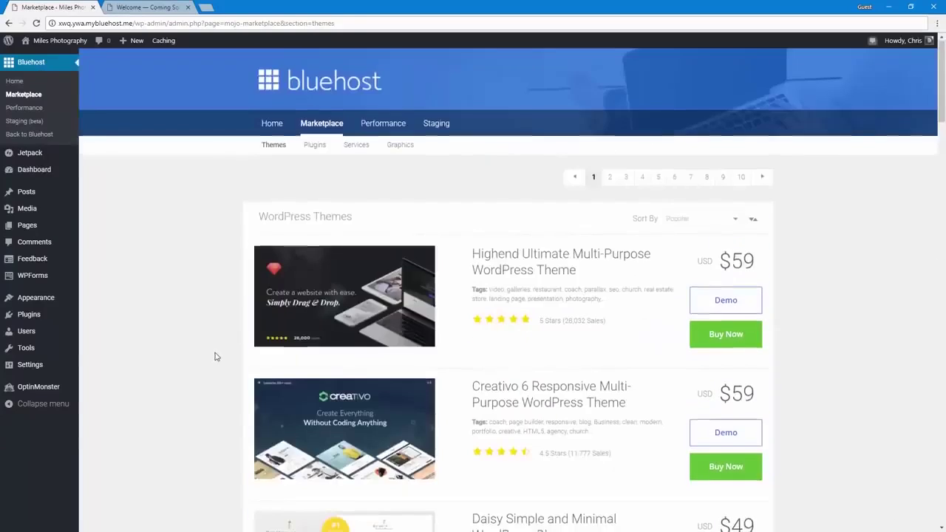
scroll(215, 357, "down", 14)
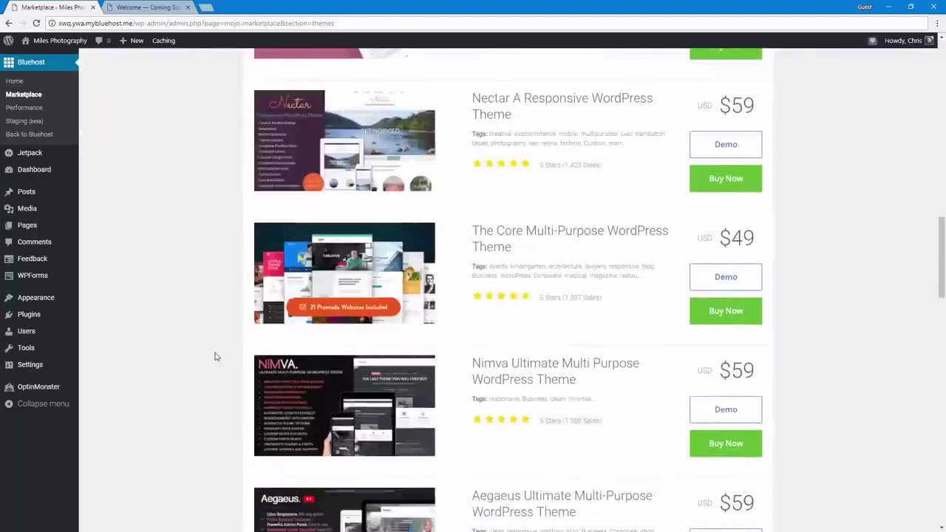
scroll(215, 357, "down", 4)
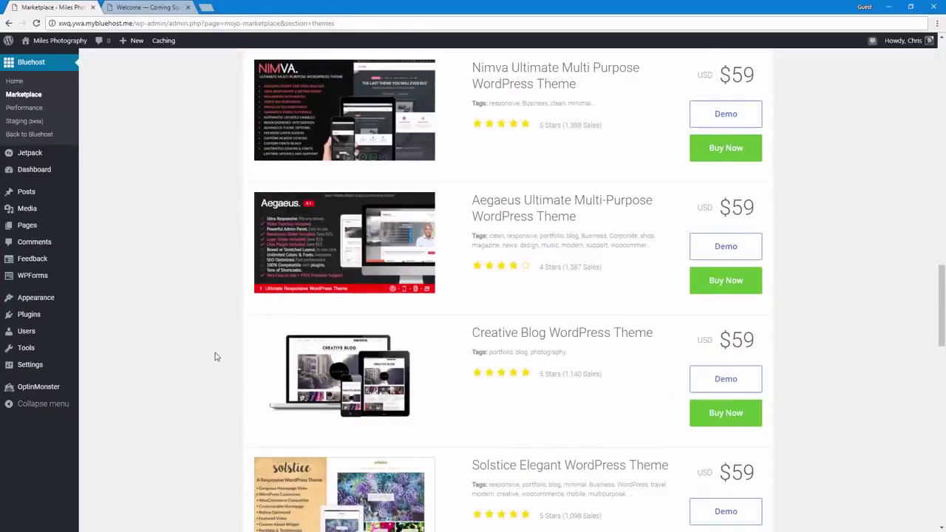
scroll(215, 357, "up", 18)
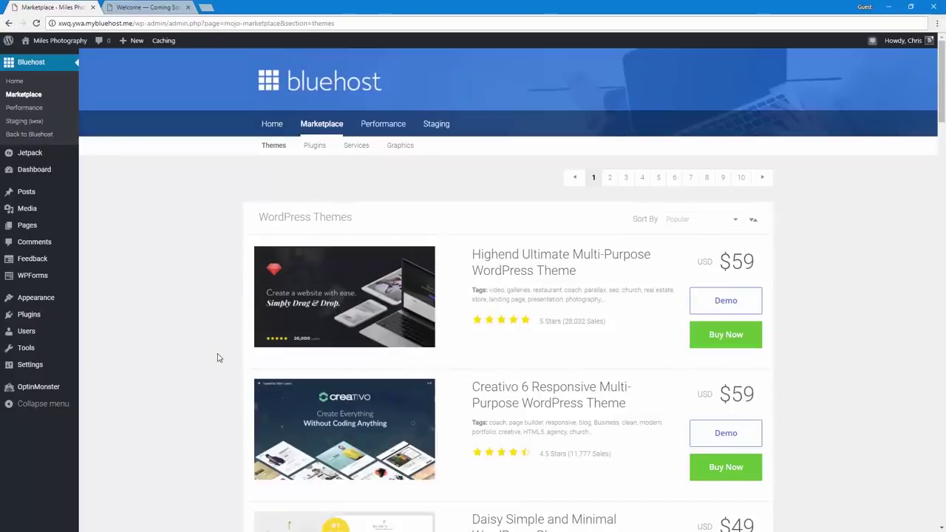
scroll(218, 358, "down", 5)
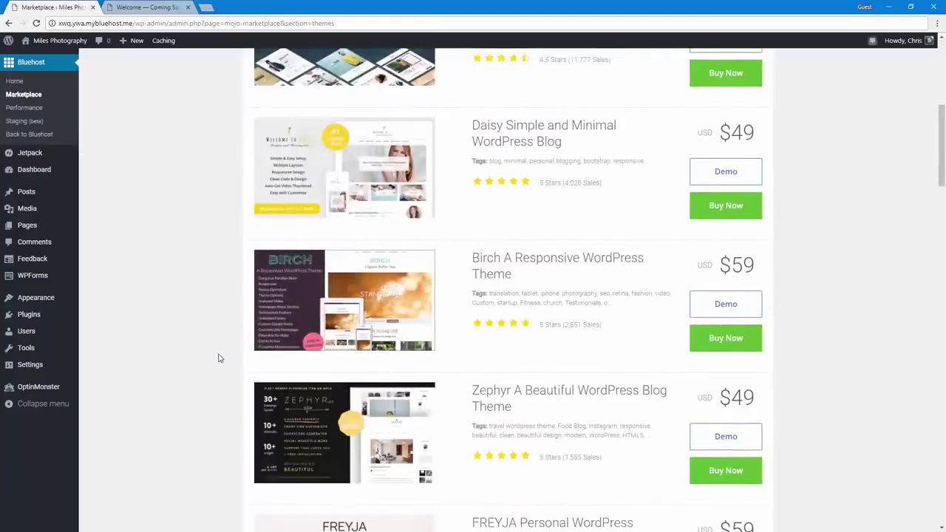
scroll(218, 358, "down", 5)
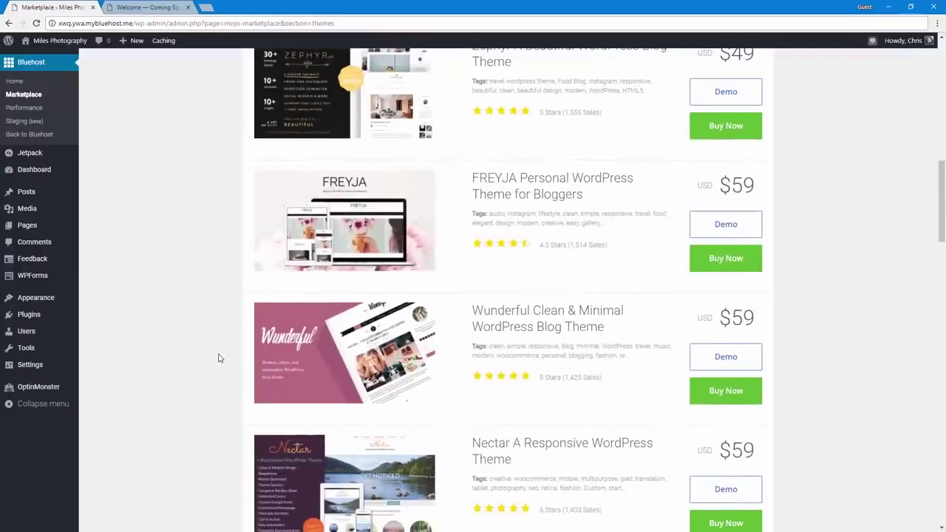
Step: Go back to theme management, browse the popular WordPress.org themes, and install the Sydney theme
scroll(229, 337, "up", 10)
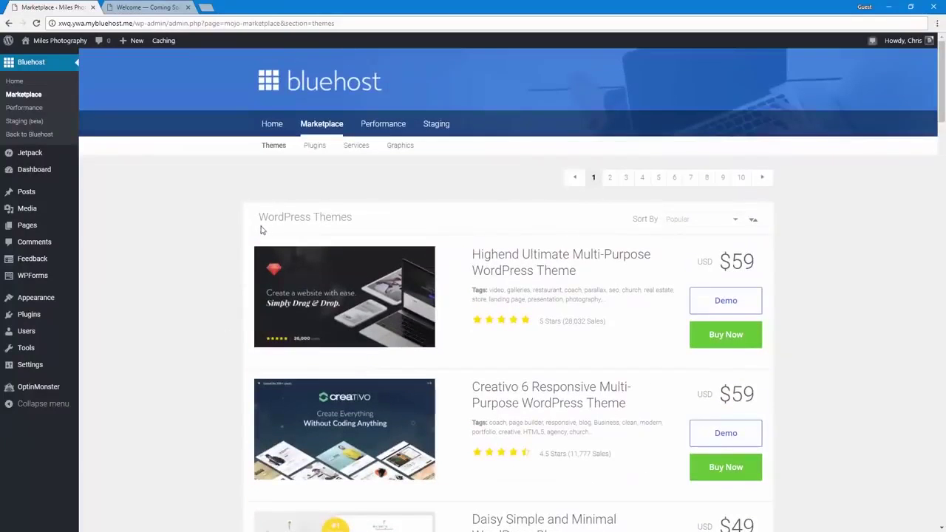
left_click(59, 303)
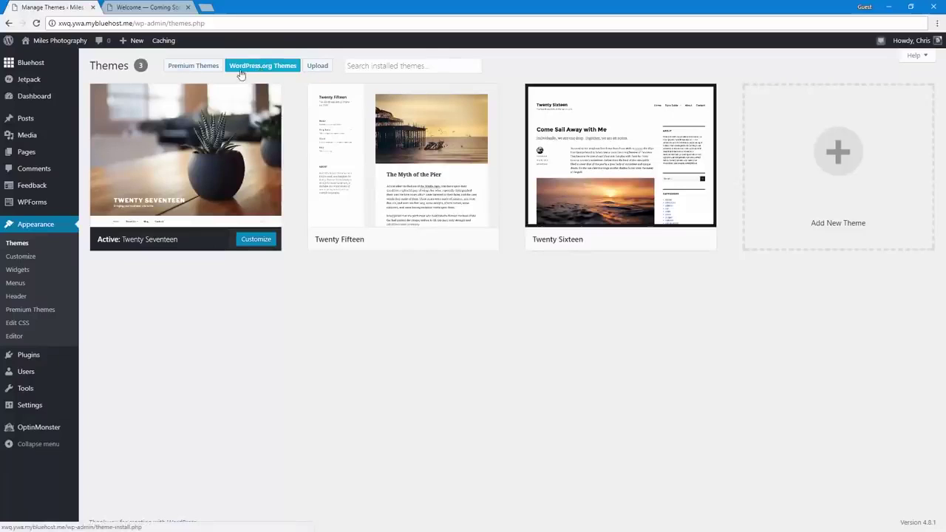
left_click(259, 72)
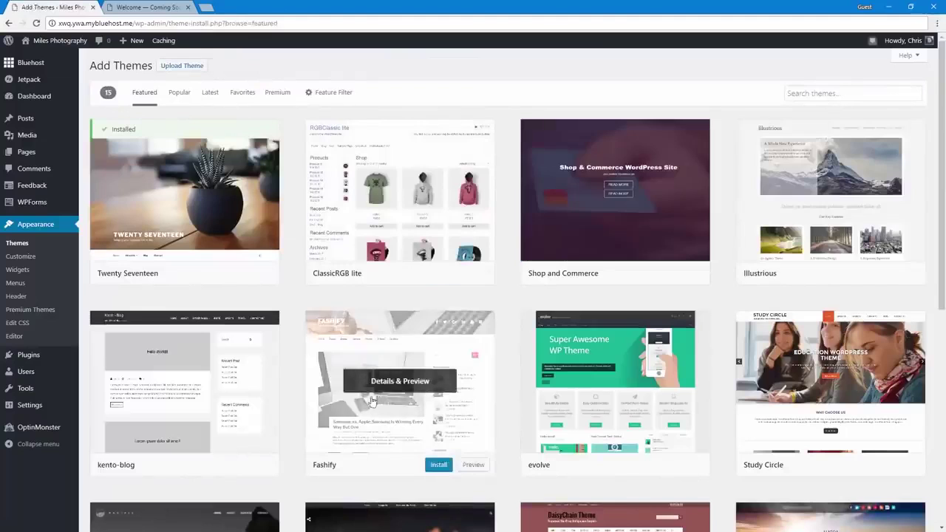
left_click(177, 92)
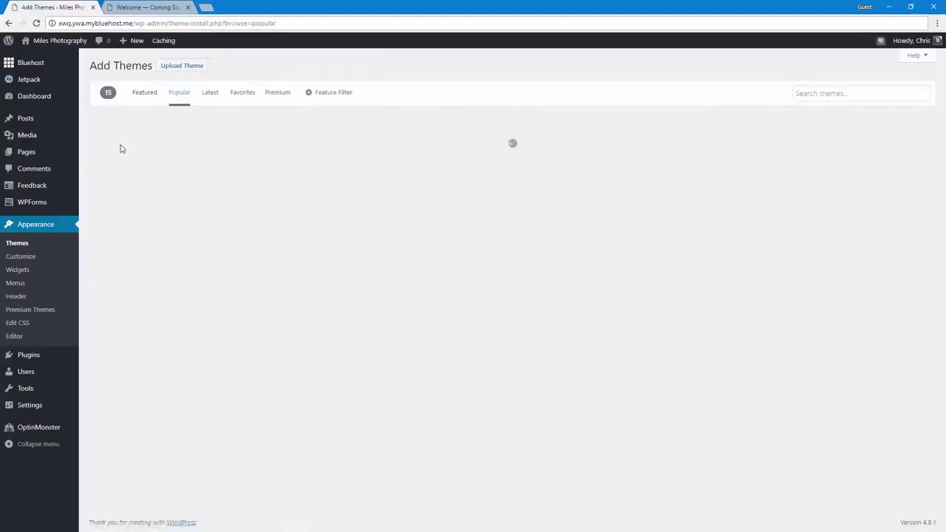
scroll(592, 200, "down", 4)
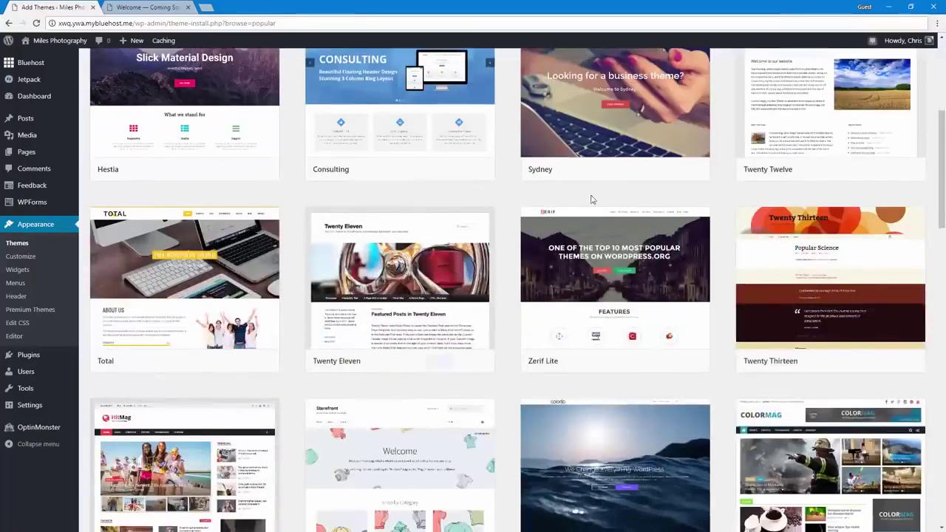
left_click(647, 169)
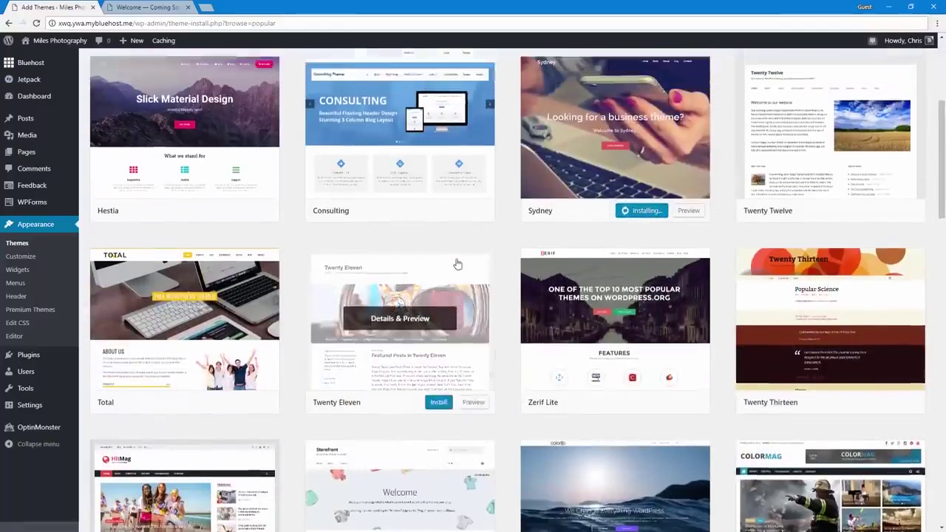
scroll(457, 264, "up", 1)
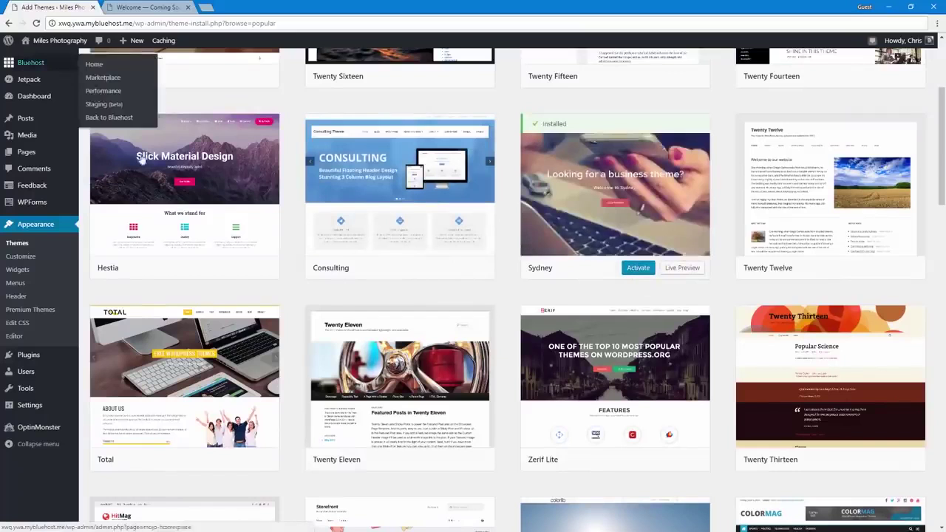
scroll(57, 251, "up", 3)
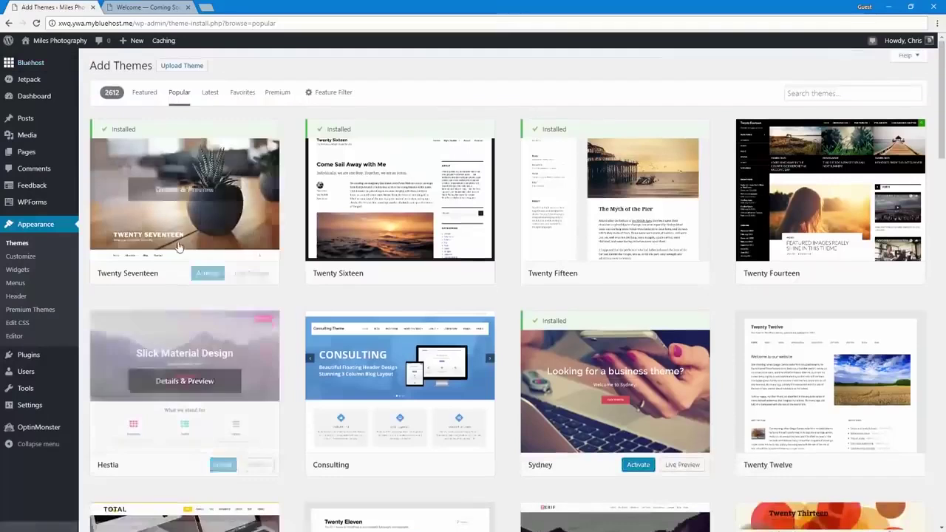
Step: Activate the Twenty Fifteen theme from the installed themes and check the site's front page with it
left_click(52, 226)
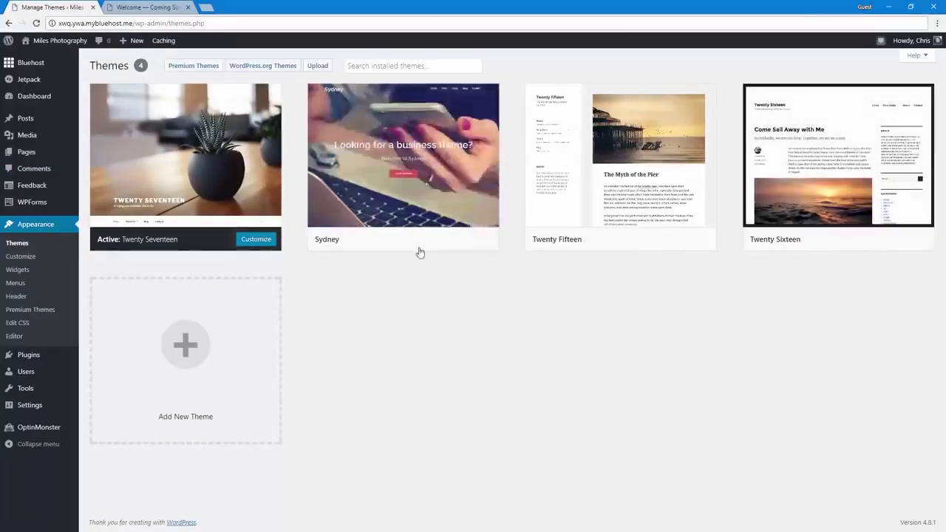
left_click(644, 241)
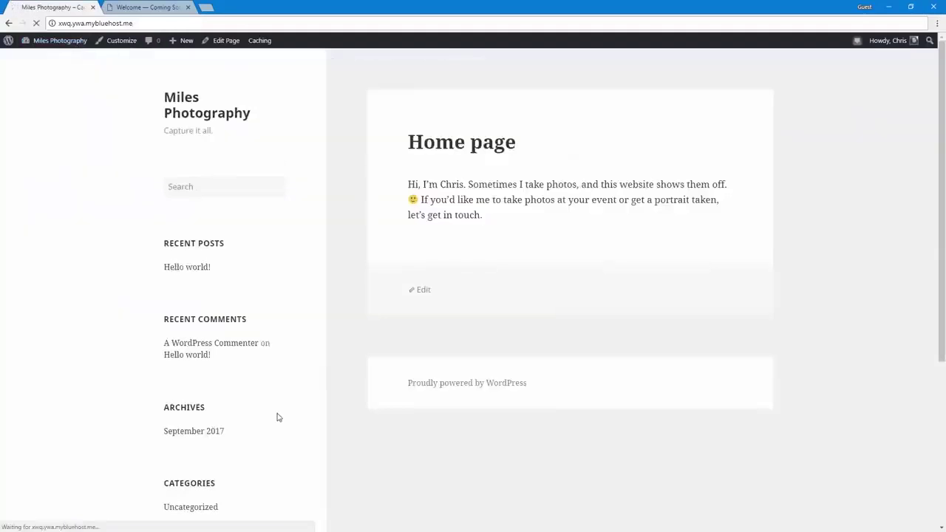
scroll(276, 416, "down", 4)
scroll(278, 417, "up", 3)
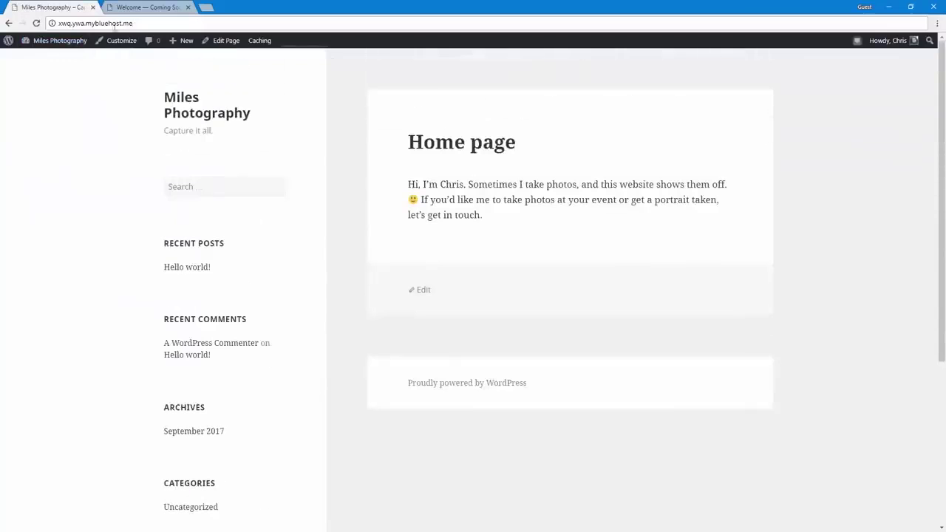
Step: Return to theme management, activate Twenty Seventeen again, and dismiss the activation notice
left_click(73, 41)
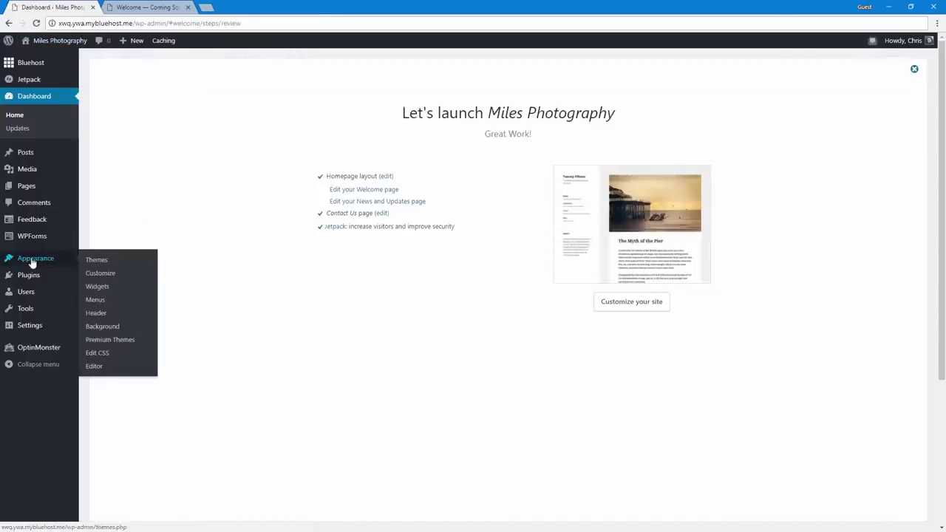
left_click(33, 263)
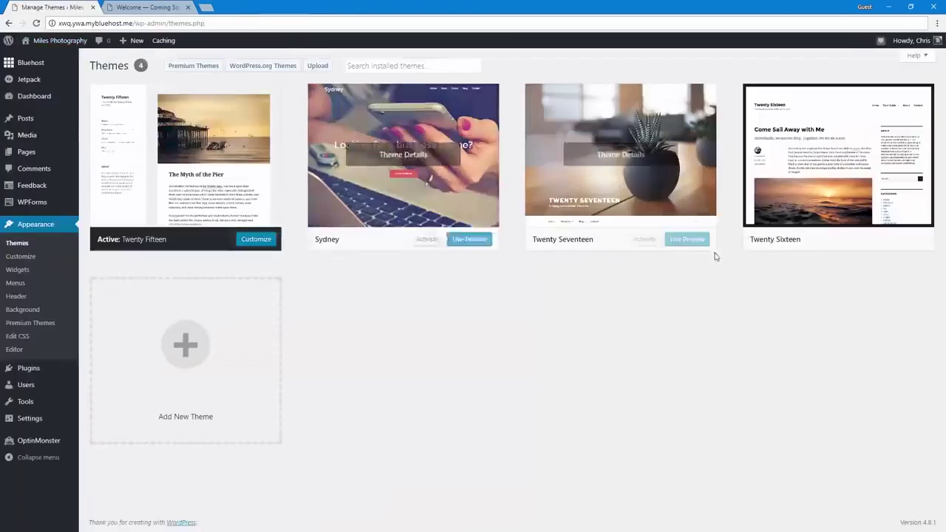
left_click(644, 242)
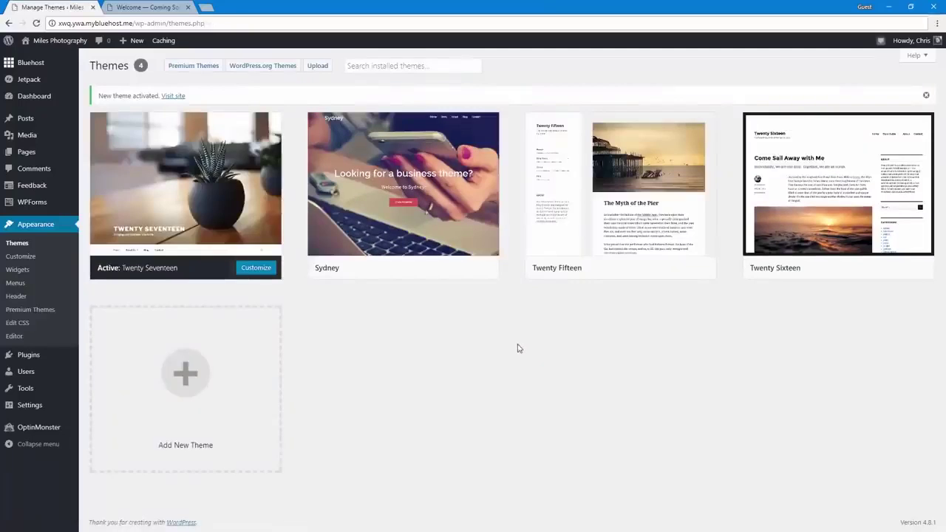
left_click(925, 97)
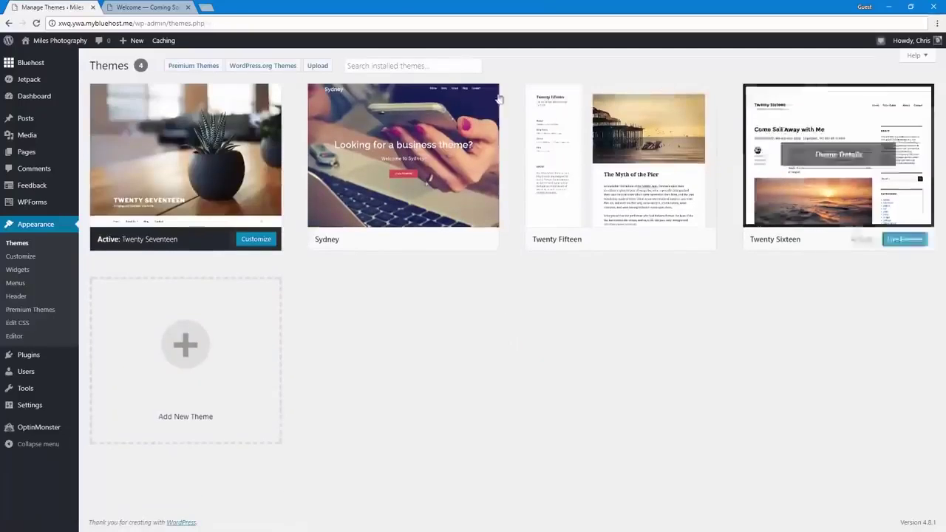
Step: Open the site's front page in the customizer and look through the installed themes available for switching
left_click(69, 46)
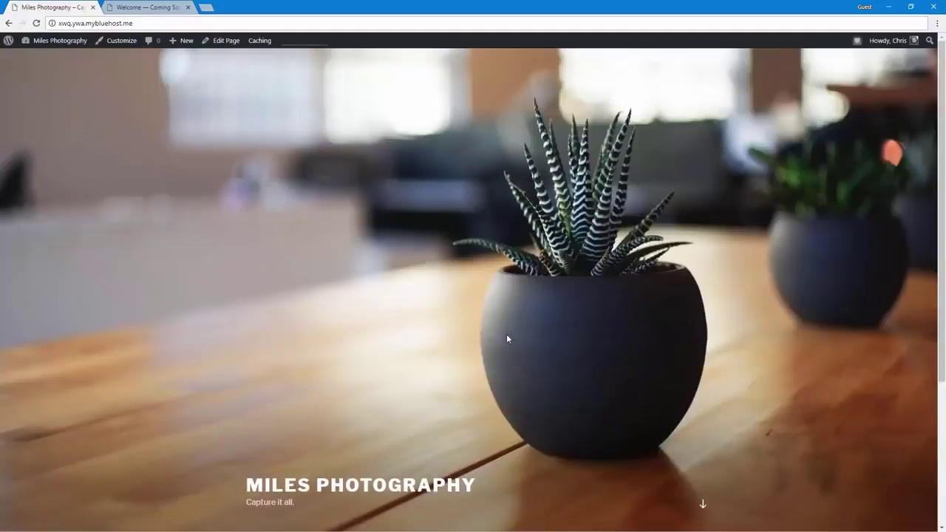
left_click(115, 45)
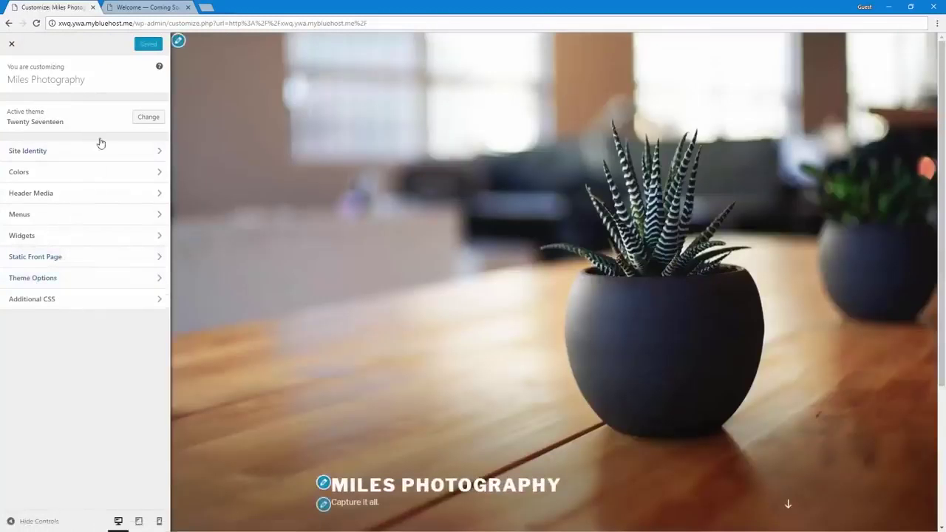
left_click(142, 117)
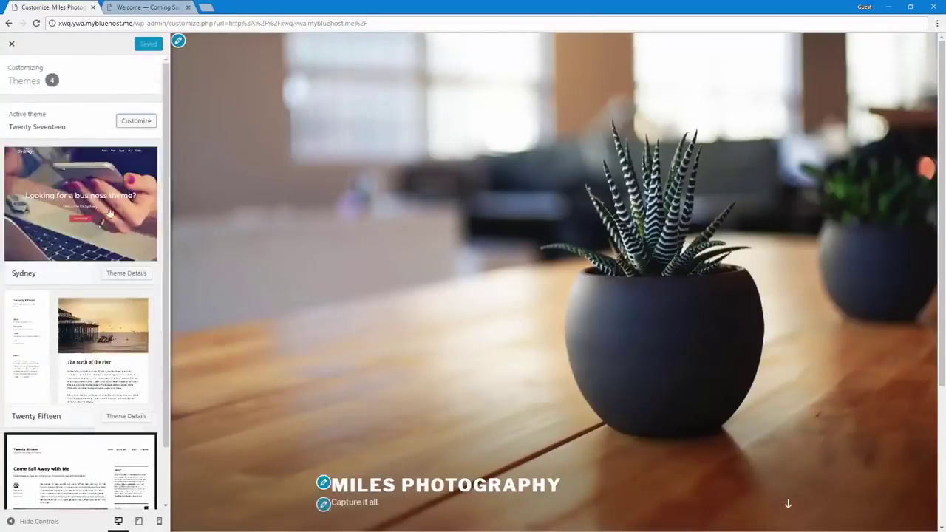
scroll(108, 214, "down", 2)
scroll(89, 244, "up", 2)
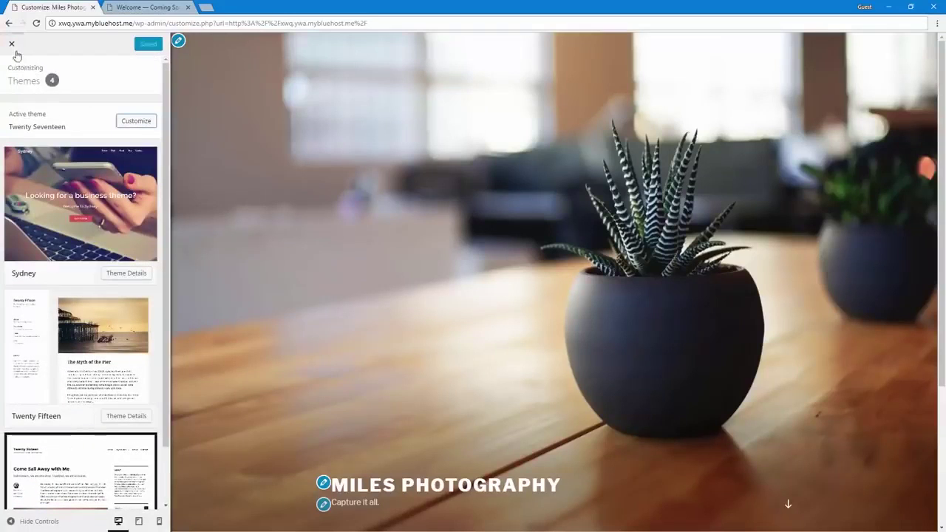
left_click(133, 121)
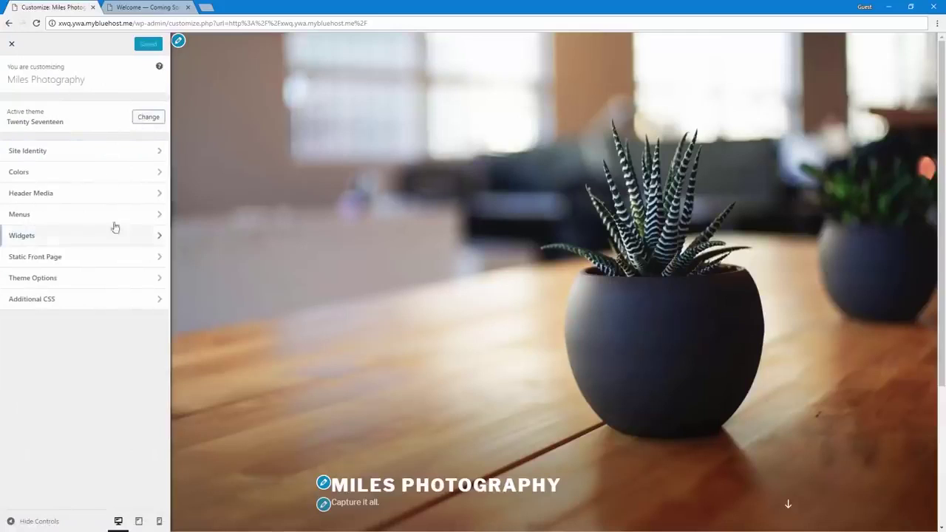
Step: Open the Site Identity settings in the customizer and check the site title and tagline
left_click(94, 152)
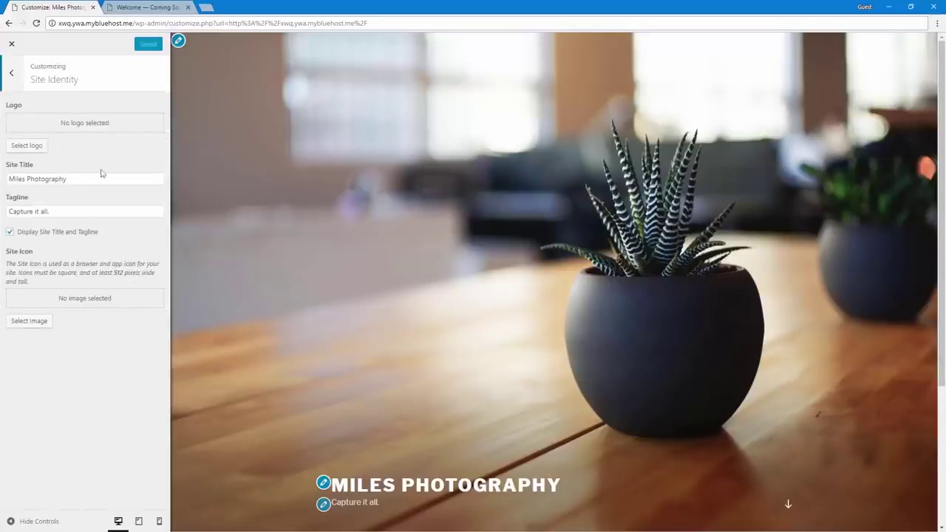
left_click(72, 178)
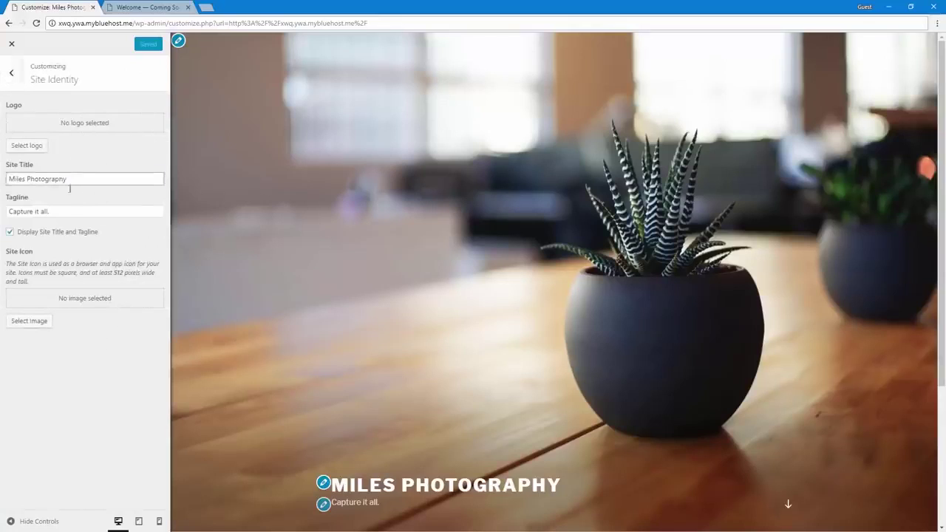
left_click(71, 209)
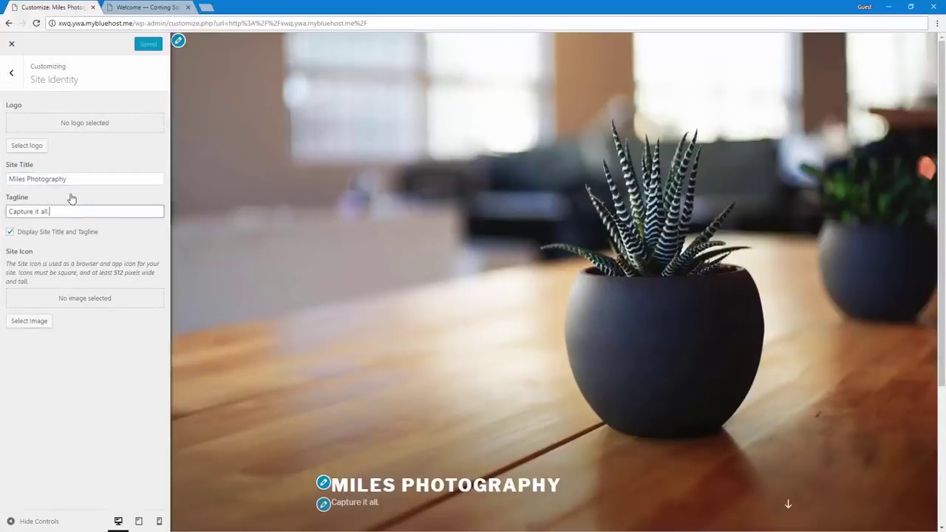
left_click(78, 176)
left_click(86, 157)
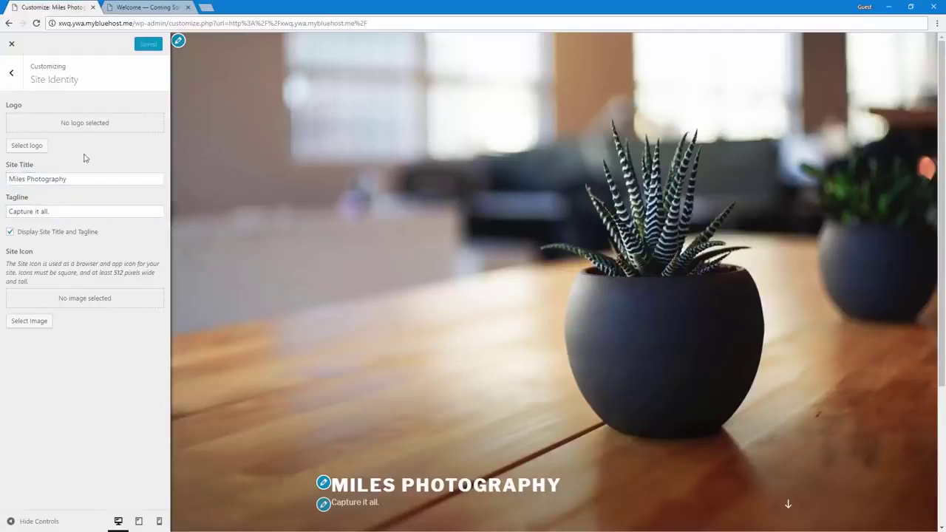
Step: Upload camera-clip-art.png from the Pictures folder and set it as the site logo without cropping
left_click(23, 146)
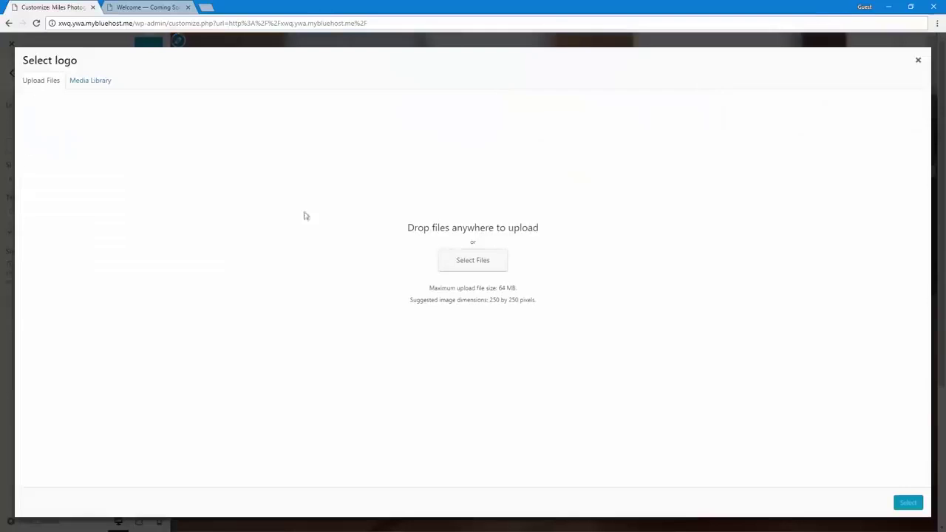
left_click(482, 262)
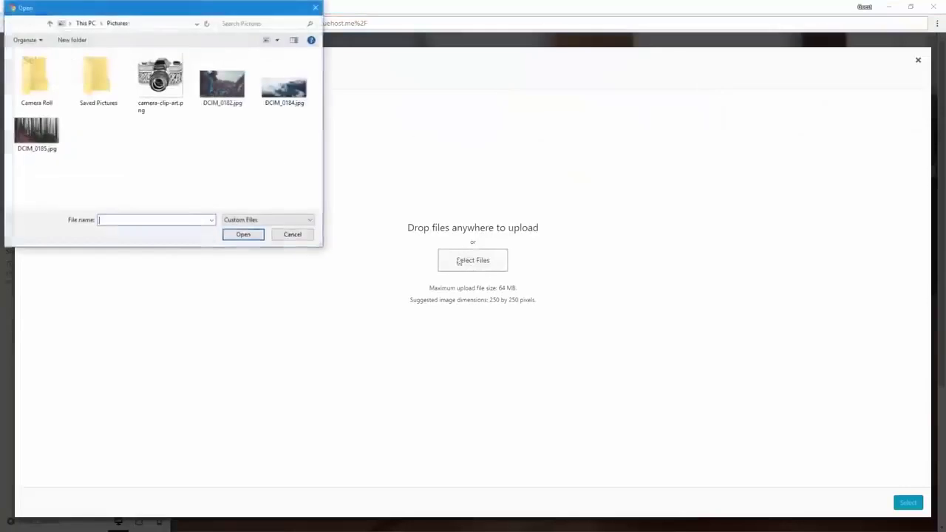
double_click(172, 99)
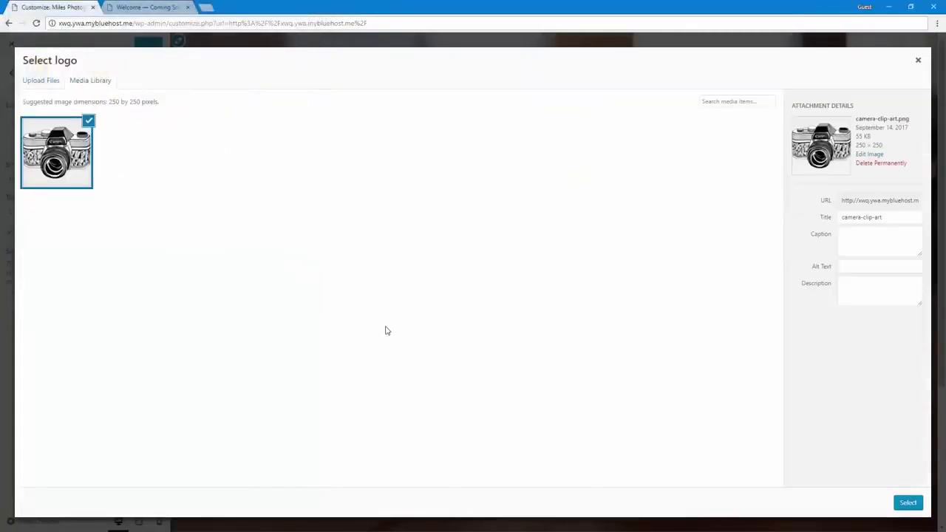
left_click(906, 504)
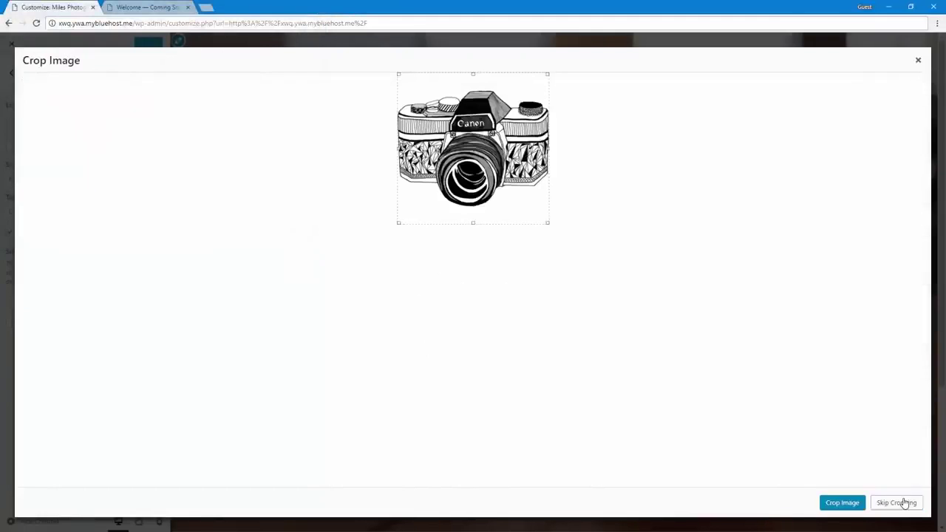
left_click(905, 504)
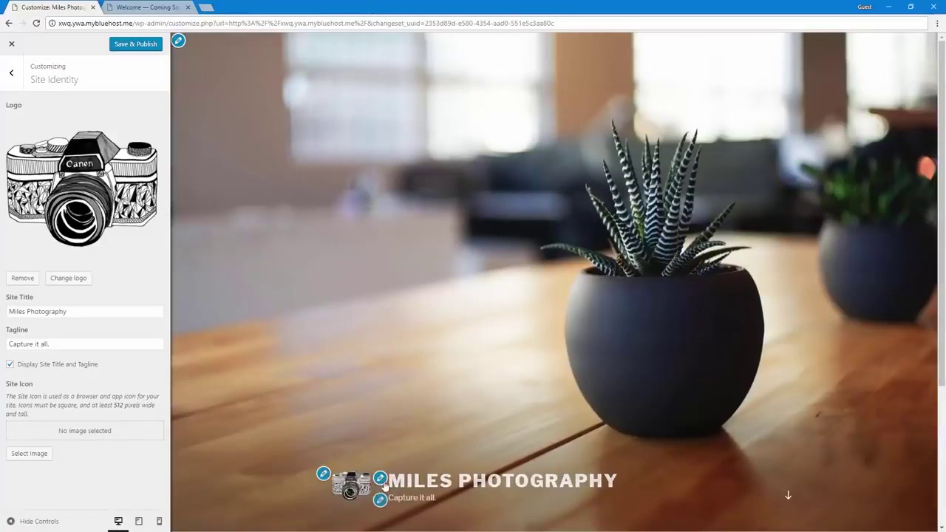
Step: Upload DCIM_0182.jpg from the Pictures folder and set it as the header image without cropping
left_click(340, 302)
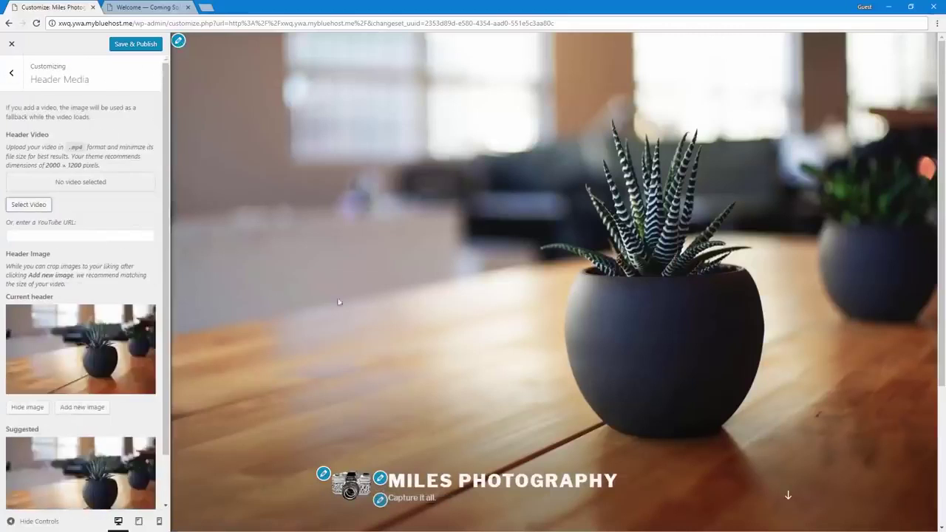
left_click(326, 477)
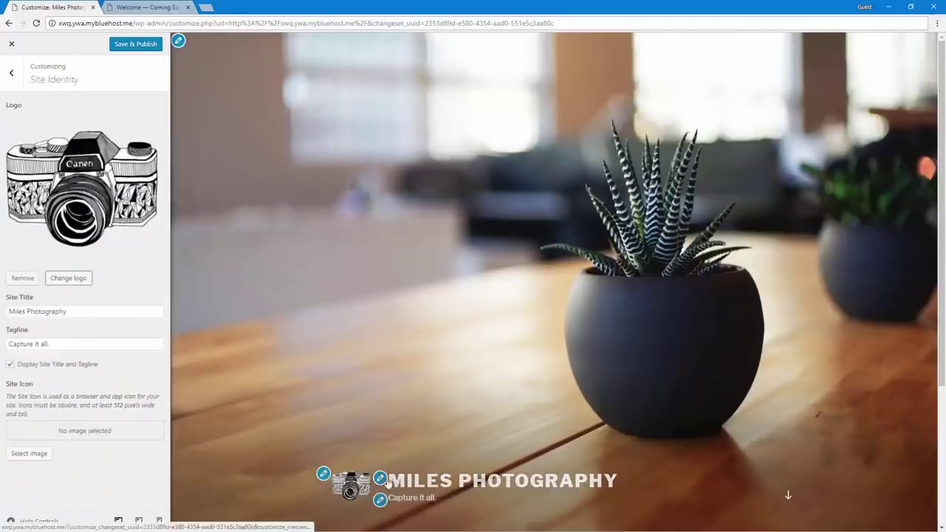
left_click(307, 200, "shift")
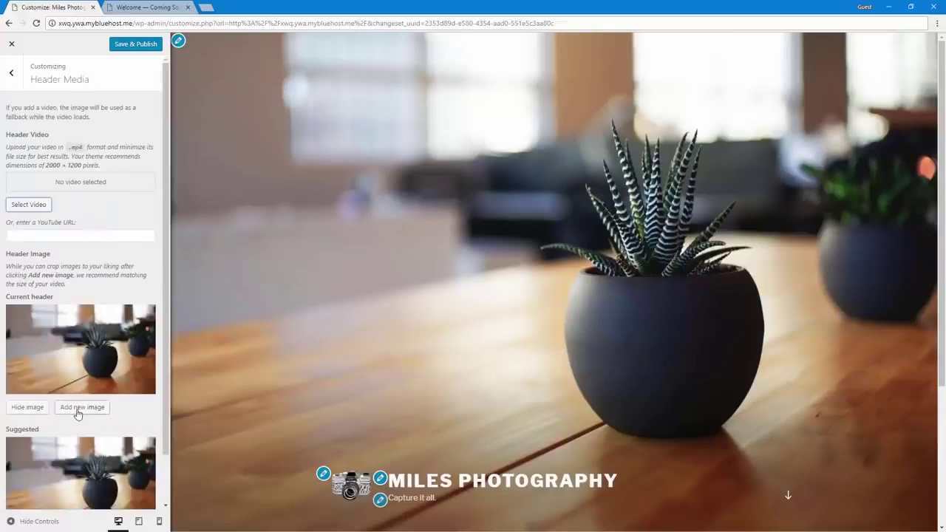
left_click(80, 408)
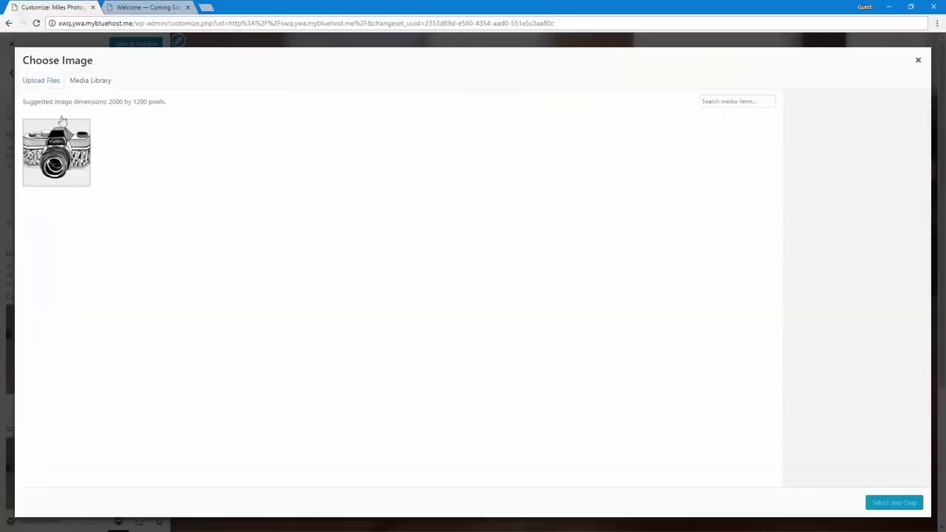
left_click(37, 81)
left_click(460, 264)
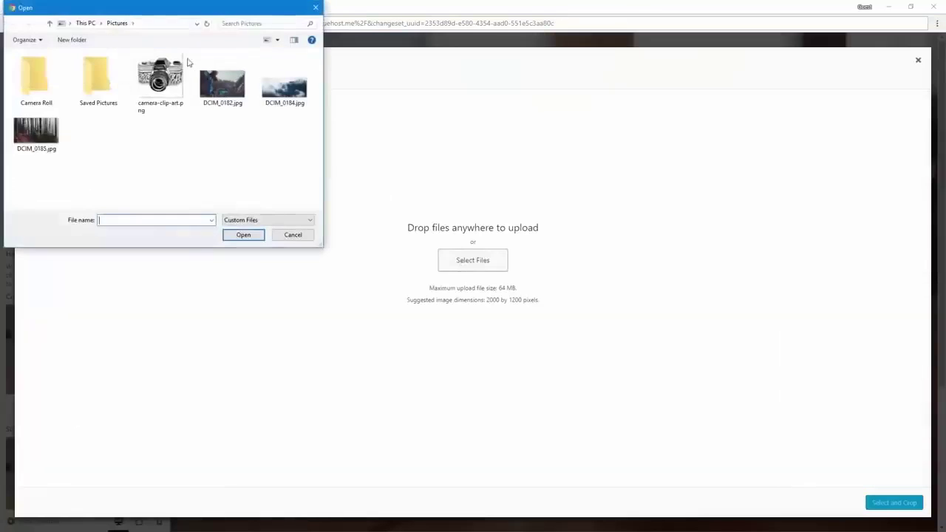
double_click(233, 76)
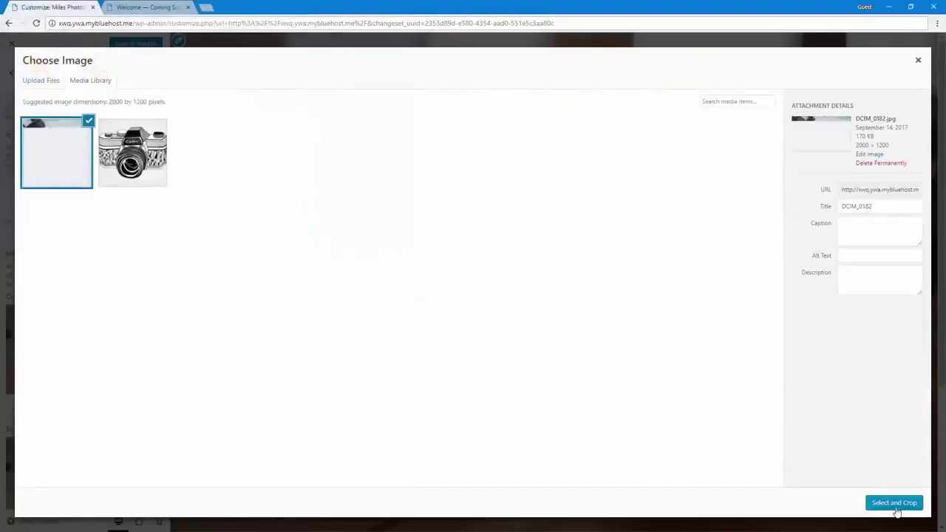
left_click(894, 503)
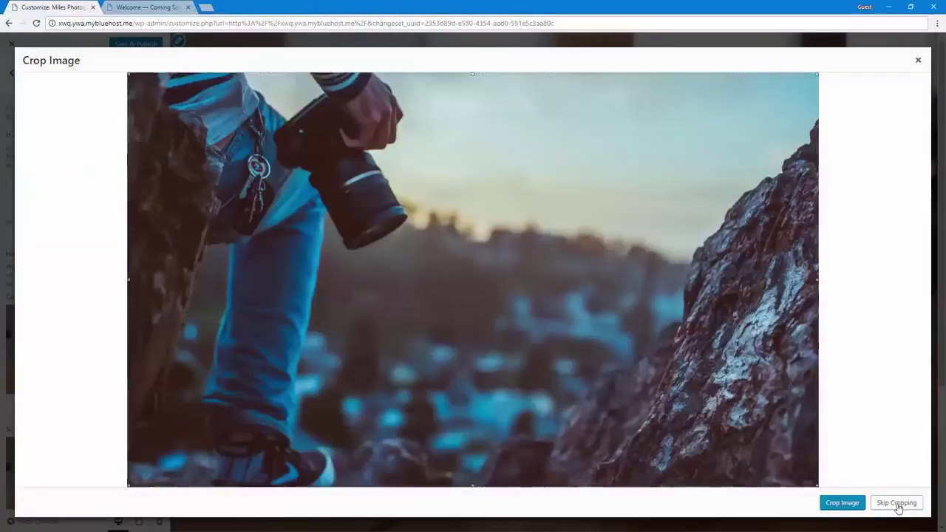
left_click(896, 504)
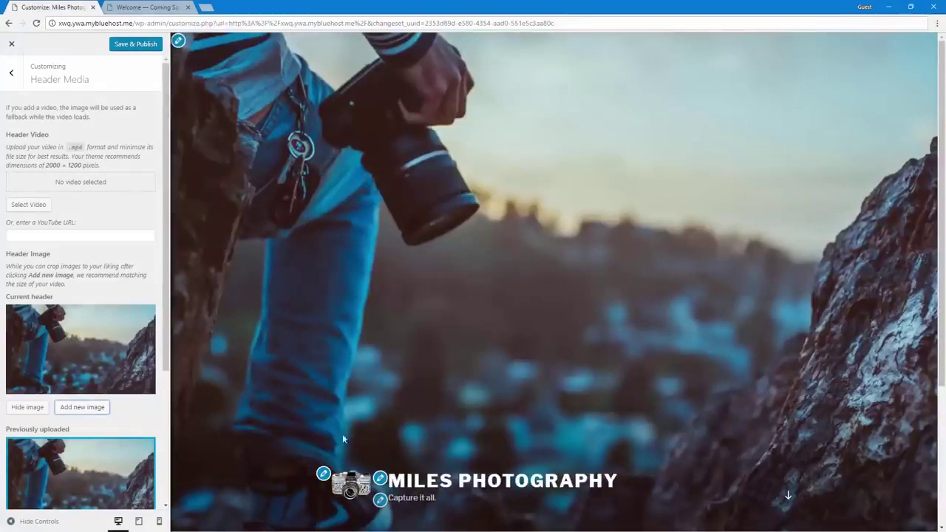
Step: Change the site tagline to "Capture it all on film."
left_click(380, 500)
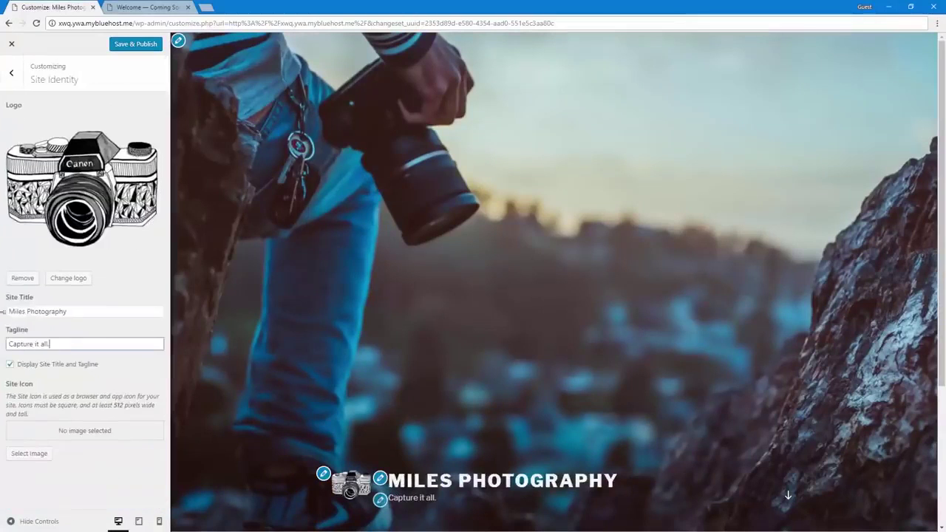
key("BackSpace")
type("on film")
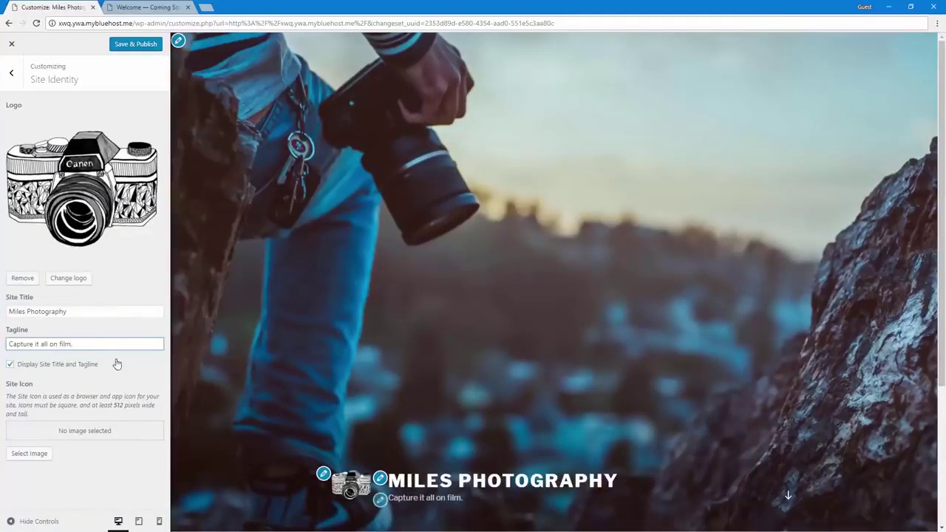
Step: Set the camera clip art from the media library as the site icon without cropping, and publish the changes
left_click(15, 452)
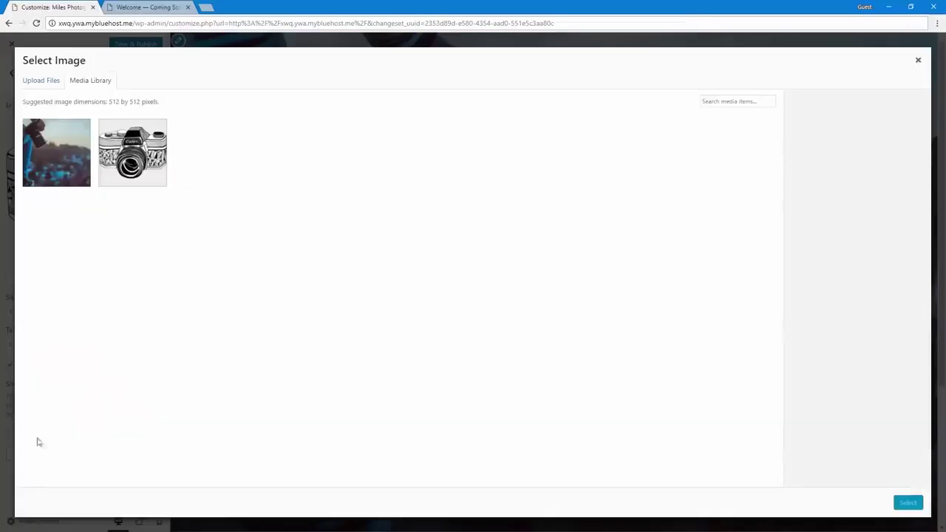
left_click(127, 154)
left_click(902, 503)
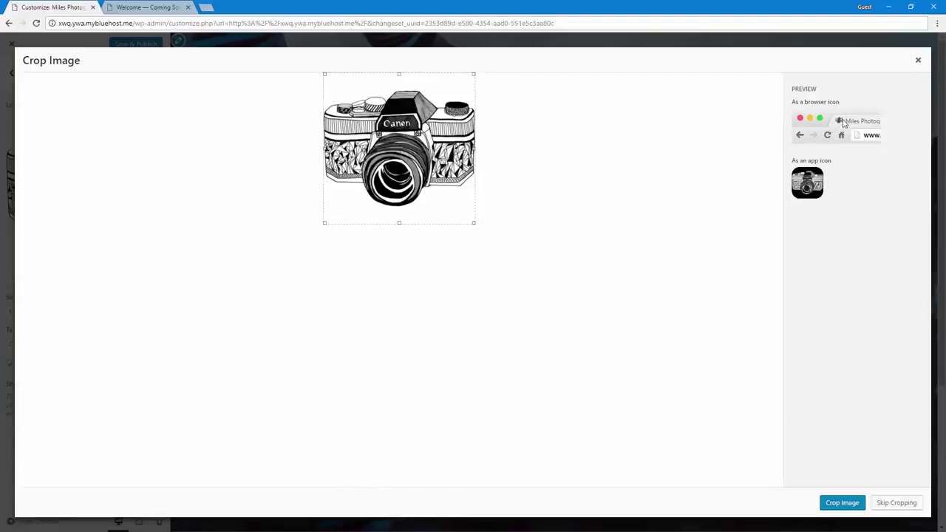
left_click(897, 504)
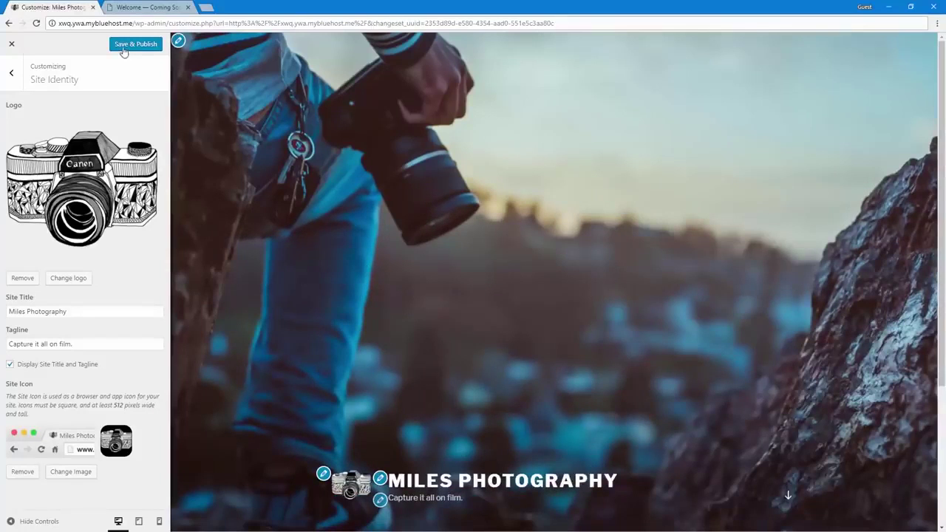
left_click(126, 46)
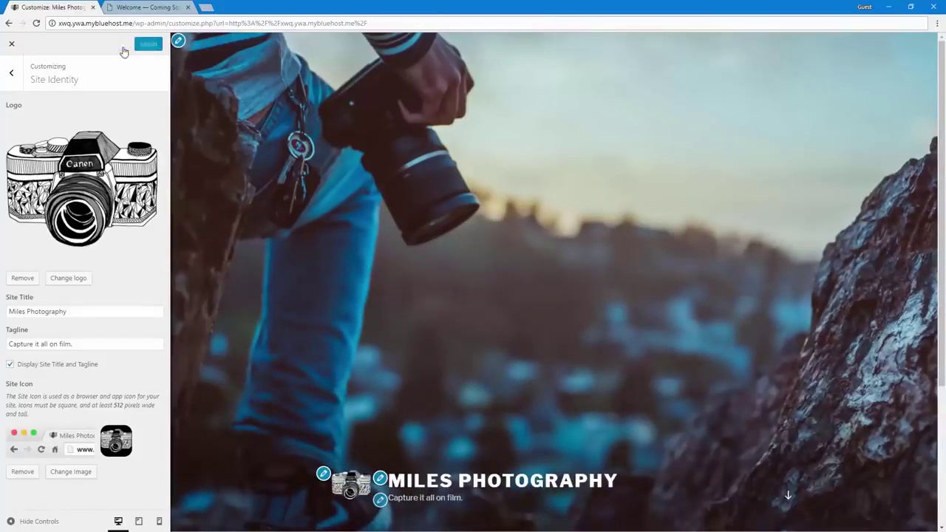
Step: Try the Custom color scheme for the site, settle on Dark, and return to the main customizer options
left_click(11, 72)
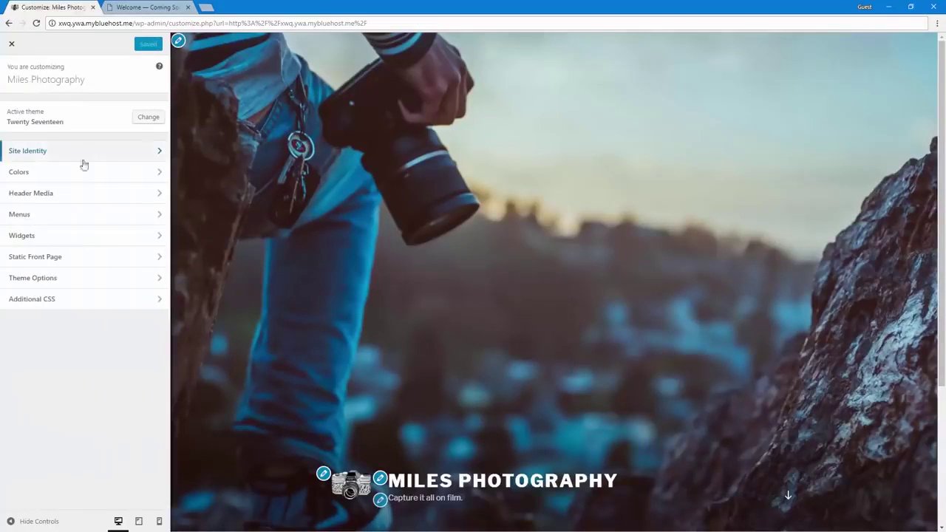
left_click(82, 174)
scroll(323, 249, "down", 4)
scroll(207, 169, "up", 2)
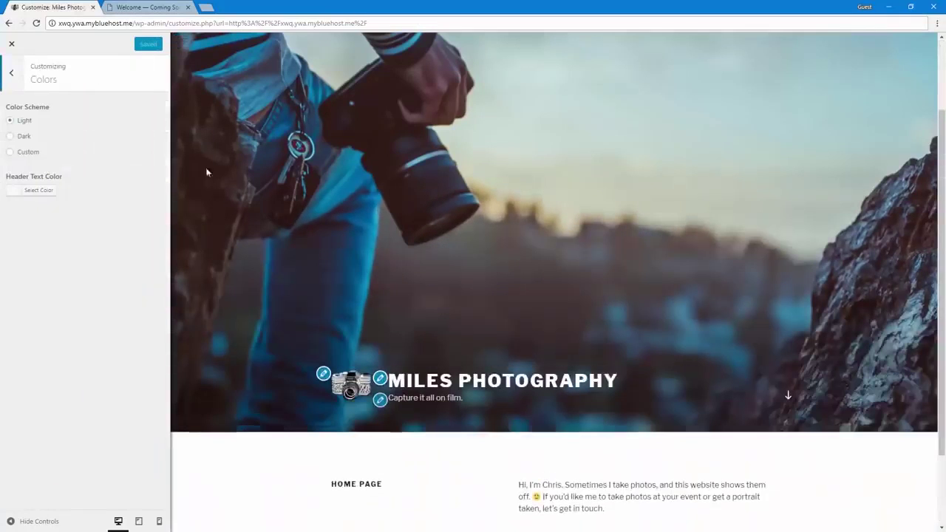
left_click(28, 154)
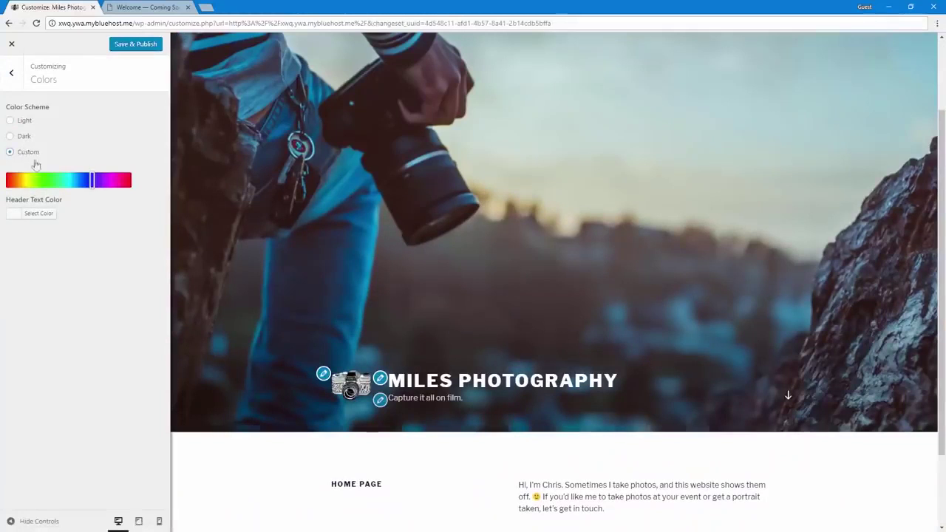
left_click(27, 138)
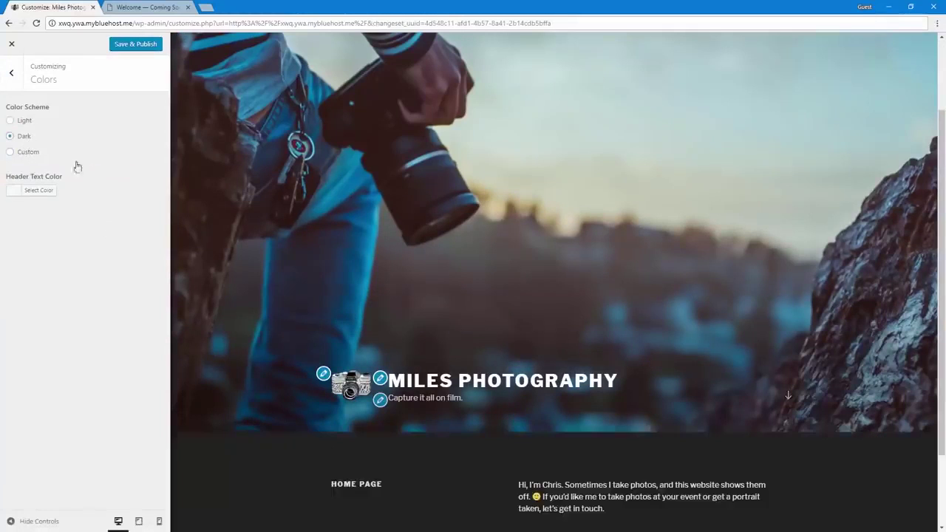
left_click(12, 74)
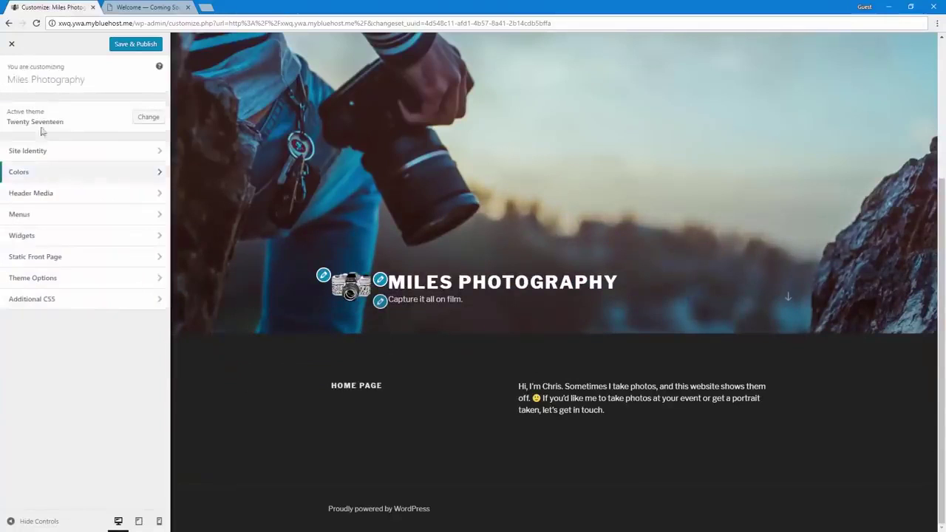
Step: Look through the Header Media settings, including the YouTube URL option, and the Menus settings
left_click(77, 197)
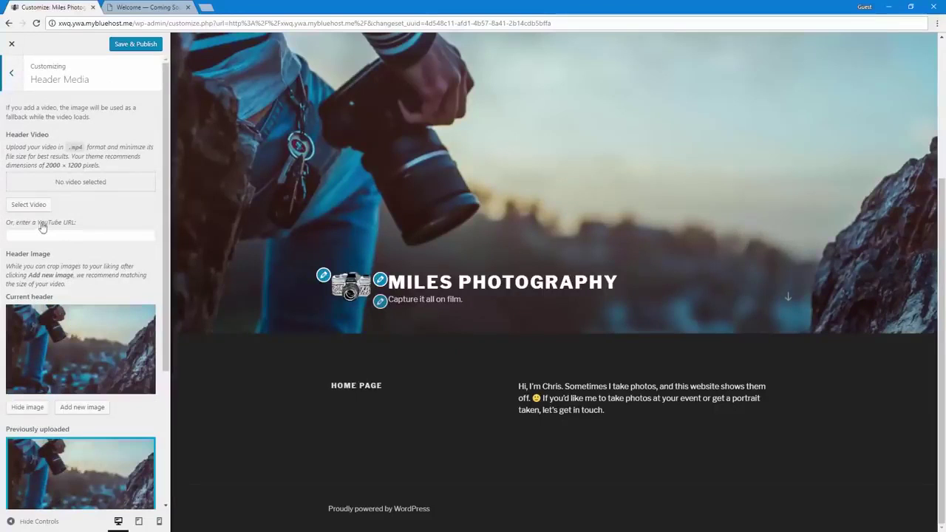
left_click(12, 236)
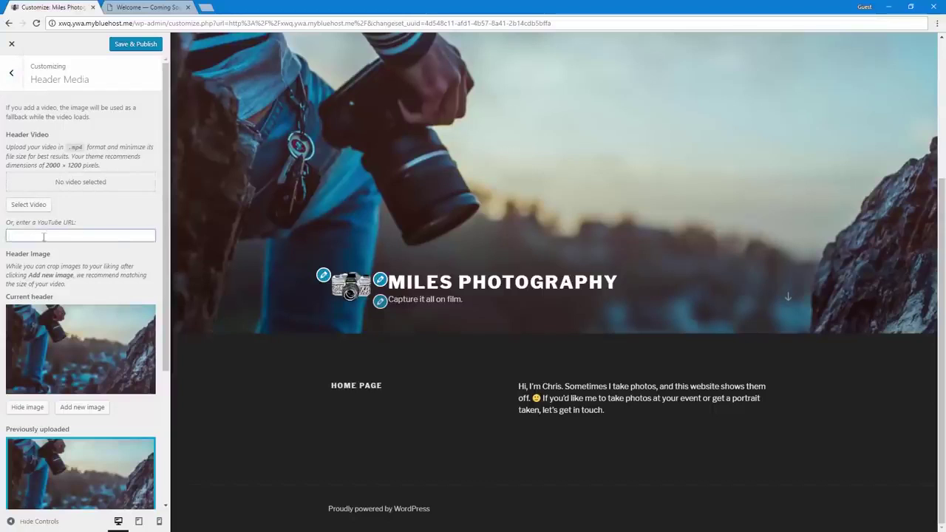
scroll(222, 347, "up", 3)
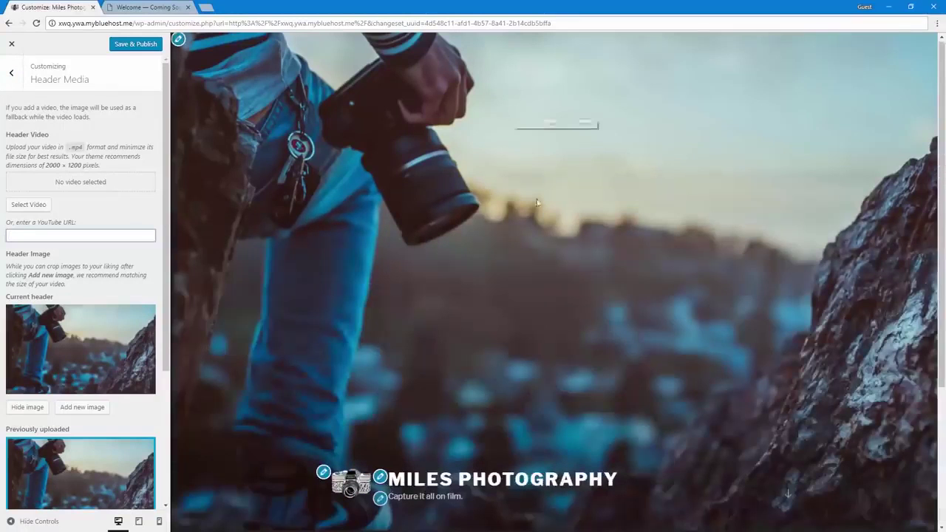
left_click(11, 72)
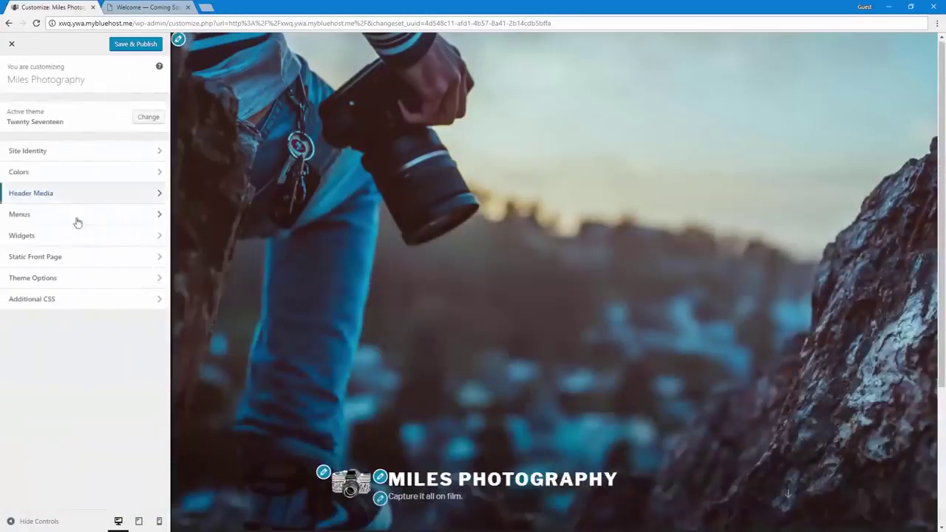
left_click(76, 217)
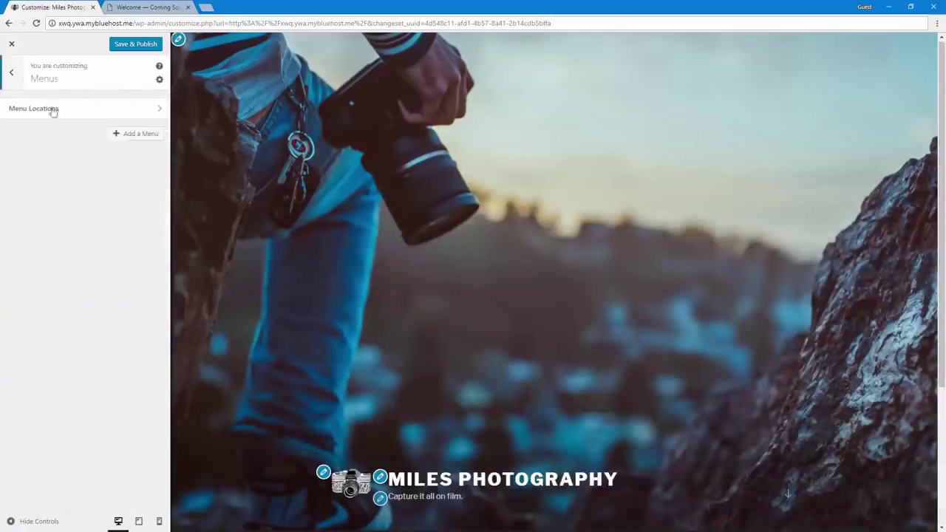
left_click(11, 72)
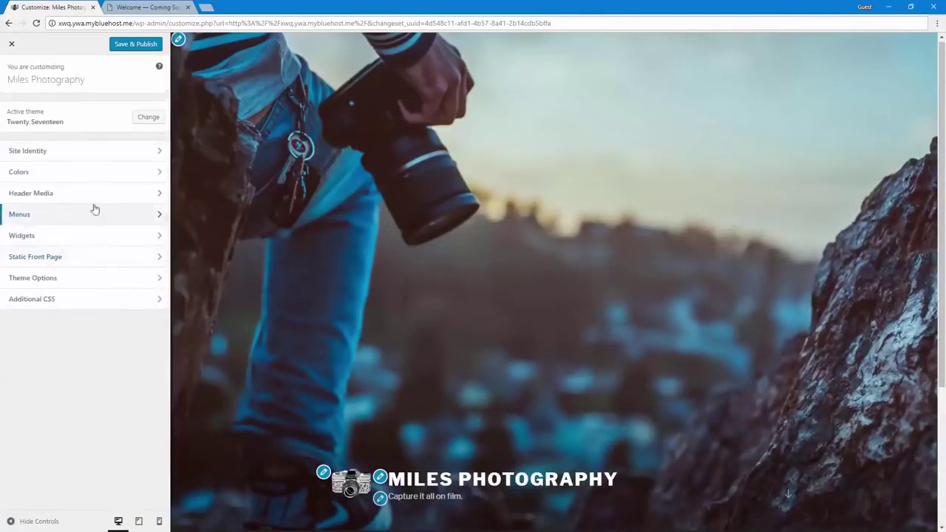
Step: Feature the Contact Me page in Front Page Section 1, check it in the preview, and publish the changes
left_click(96, 277)
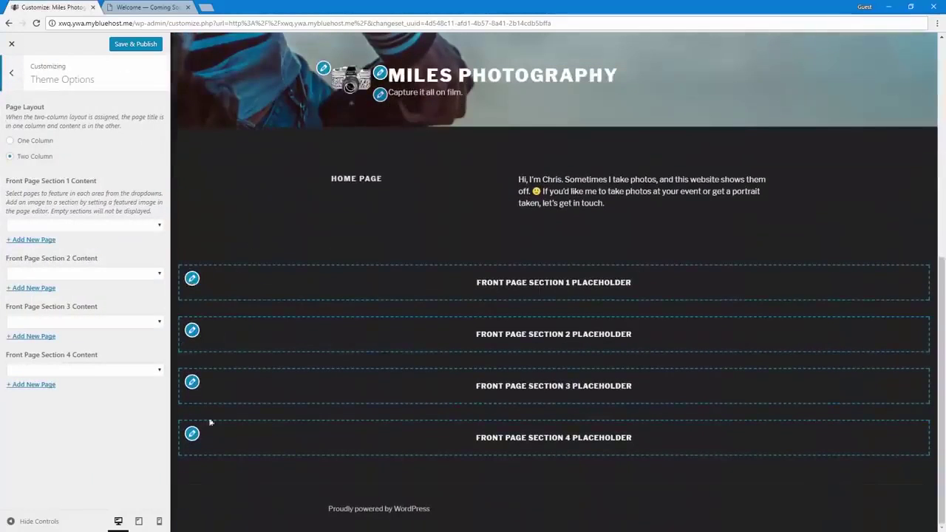
left_click(105, 226)
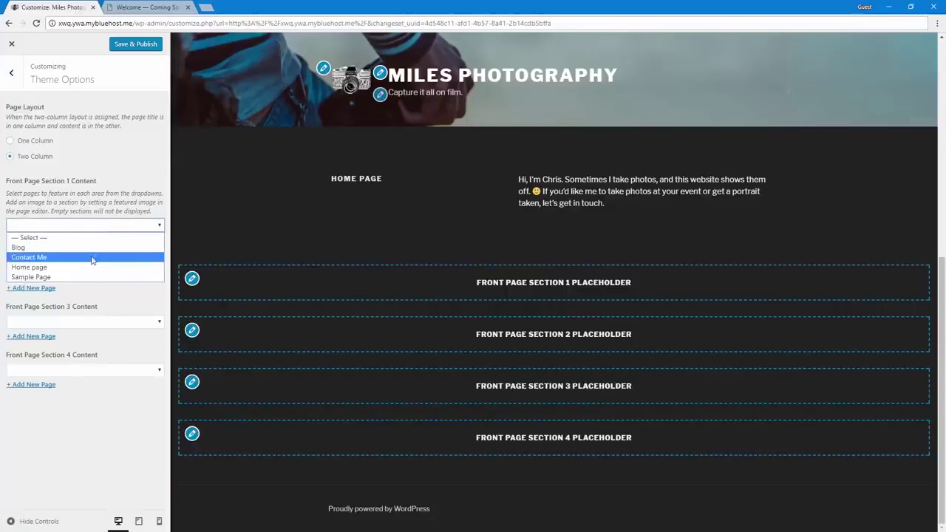
left_click(93, 258)
scroll(349, 322, "down", 1)
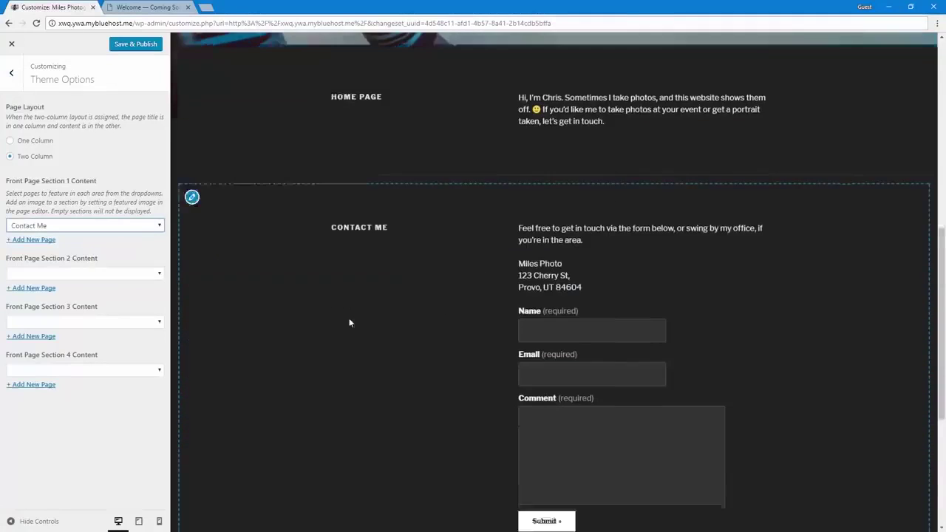
scroll(349, 318, "down", 2)
scroll(286, 343, "up", 5)
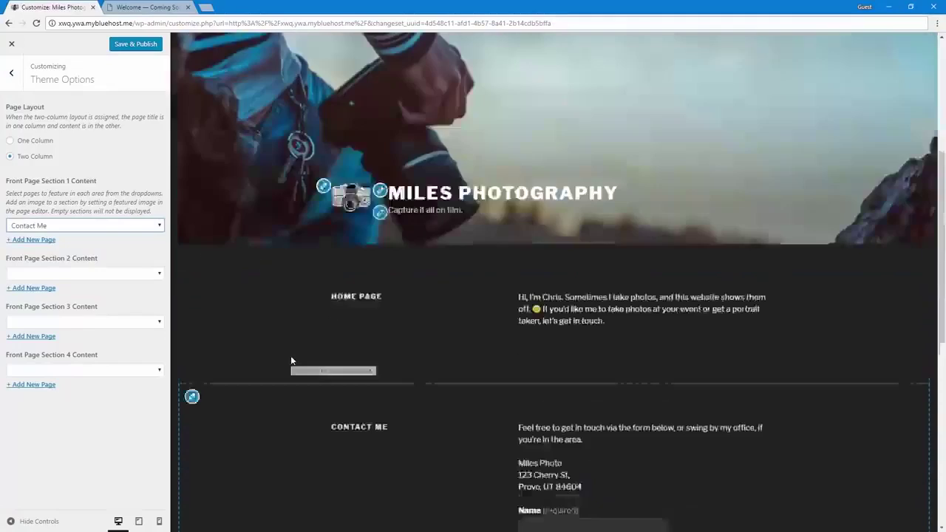
scroll(291, 361, "up", 3)
scroll(291, 361, "down", 7)
scroll(291, 361, "up", 3)
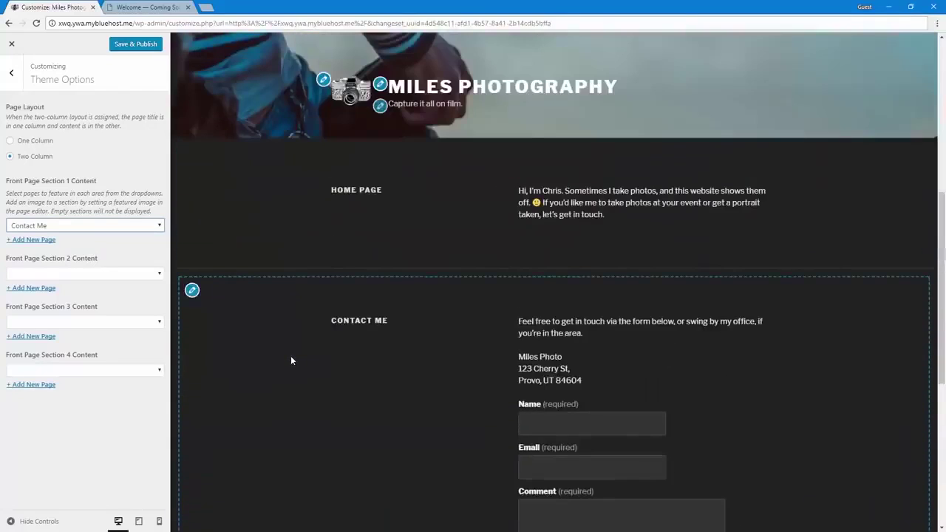
scroll(290, 361, "down", 1)
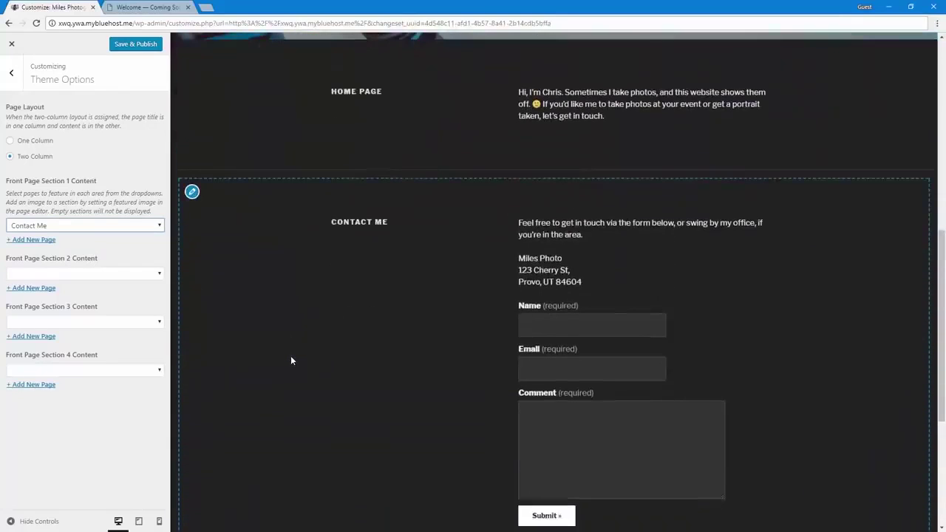
left_click(137, 45)
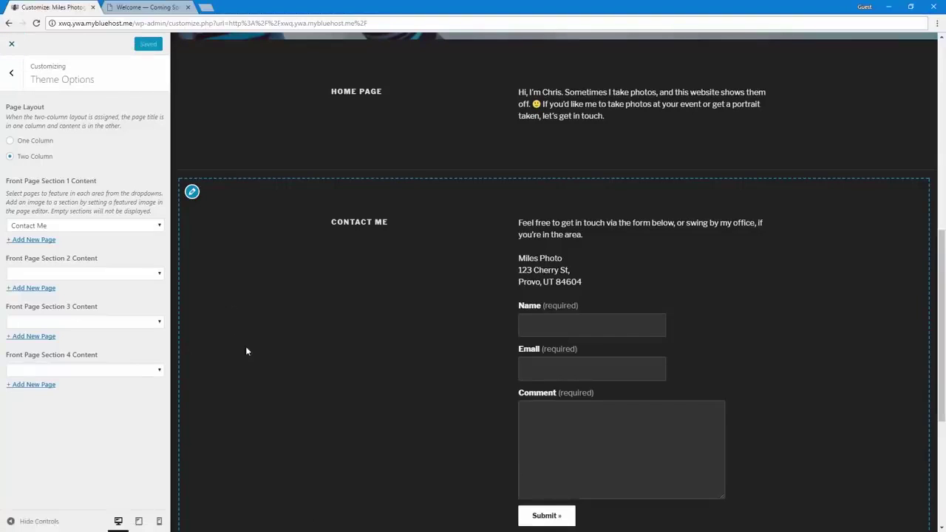
Step: Review the previewed front page, close the customizer, and look over the live page down to the contact form
scroll(247, 355, "up", 3)
scroll(198, 377, "down", 6)
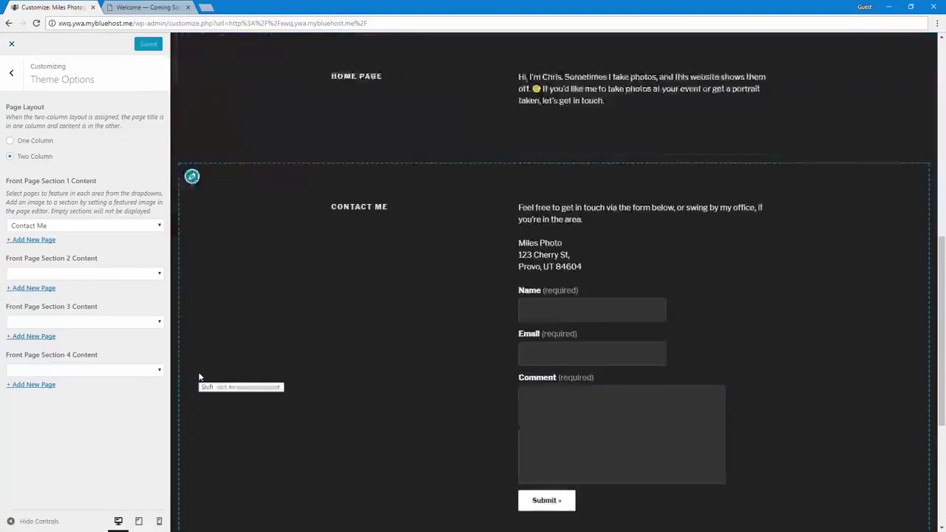
scroll(194, 381, "up", 4)
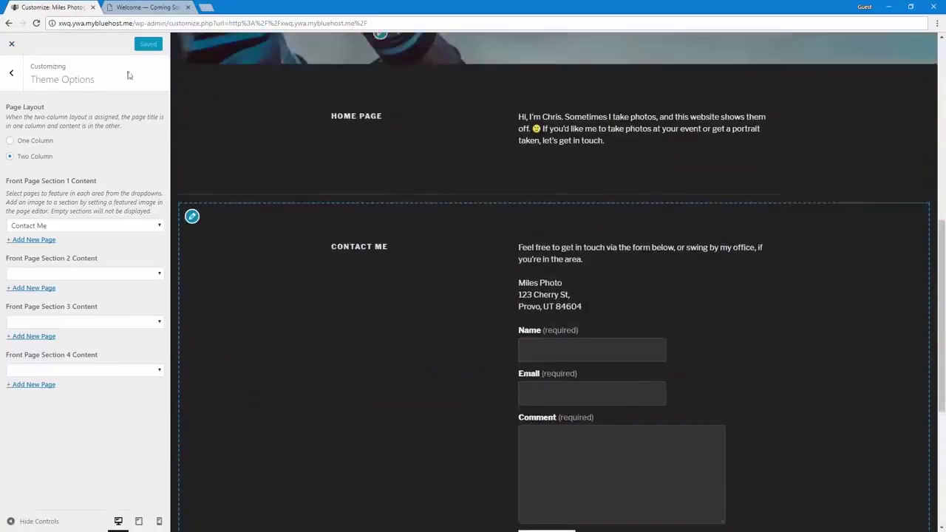
left_click(11, 44)
scroll(266, 277, "down", 8)
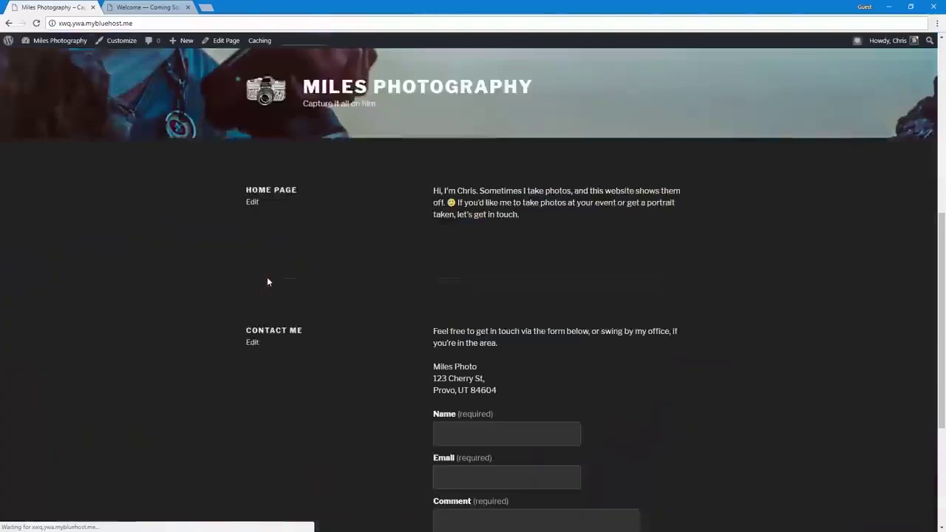
Step: Look over the live front page, check the Home Page section in the page editor, and return to the front page
scroll(267, 276, "up", 8)
scroll(267, 282, "down", 6)
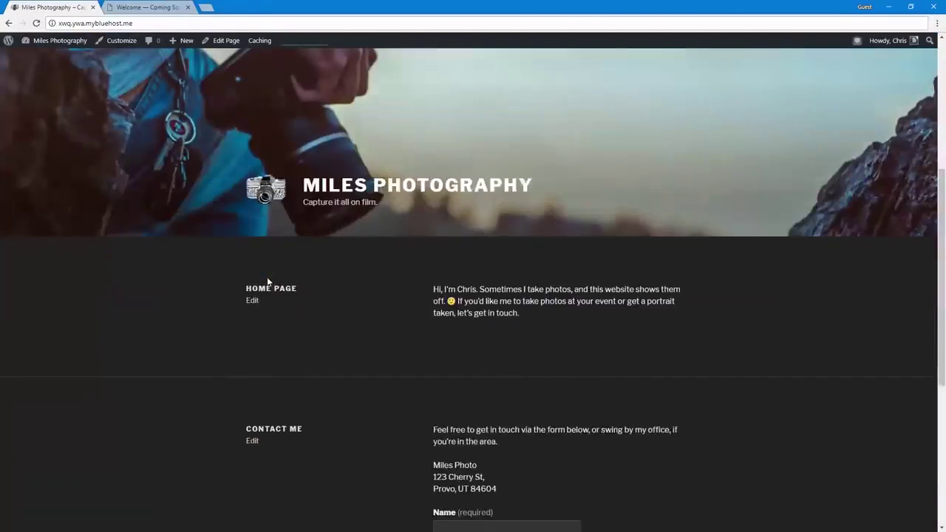
scroll(268, 274, "up", 2)
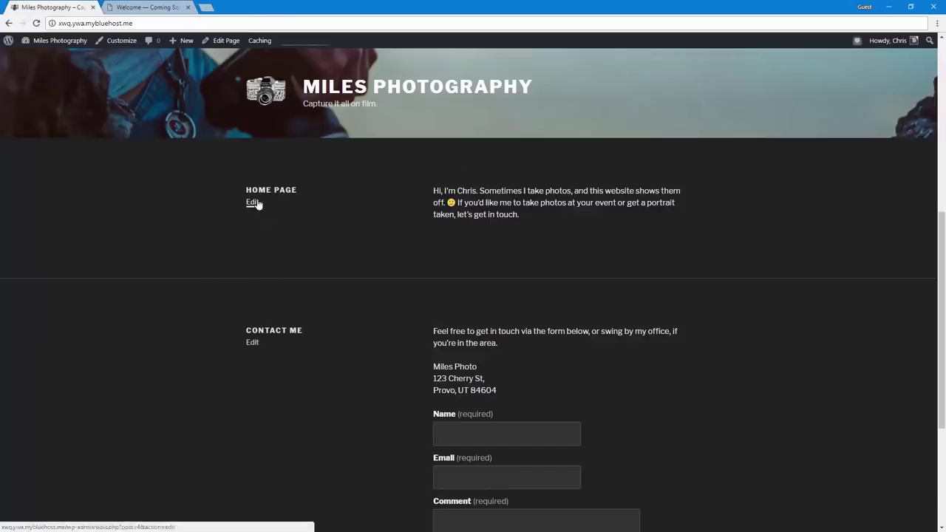
left_click(257, 204)
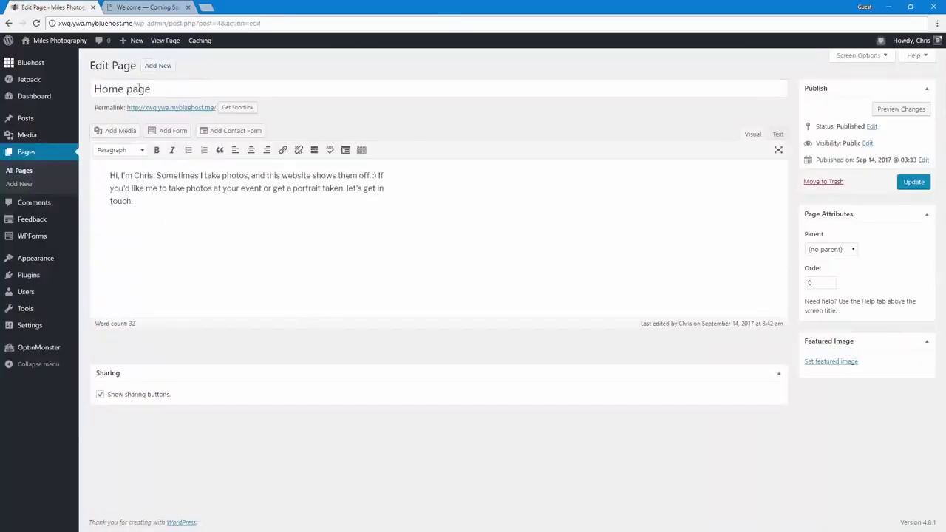
left_click(8, 23)
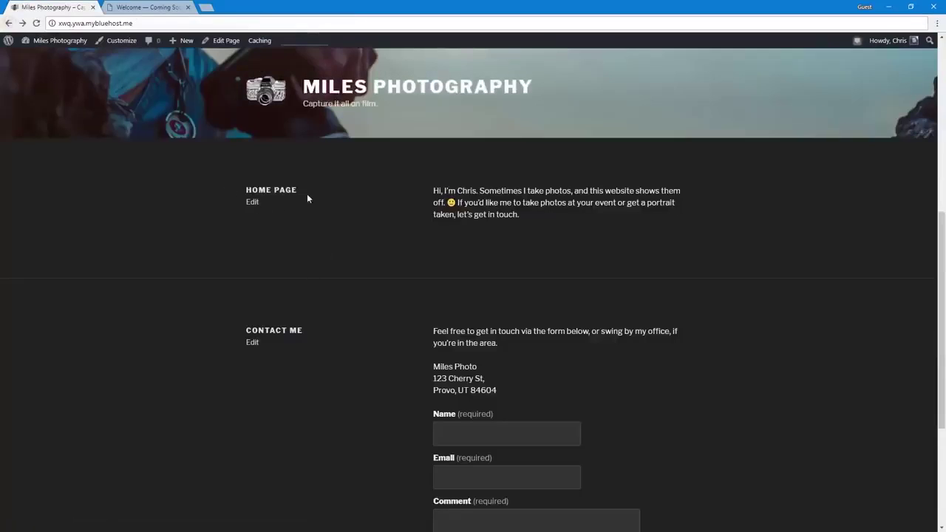
Step: Retitle the home page with "Hi, I'm" and the owner's first name, remove that greeting from the body text, and update the page
left_click(254, 204)
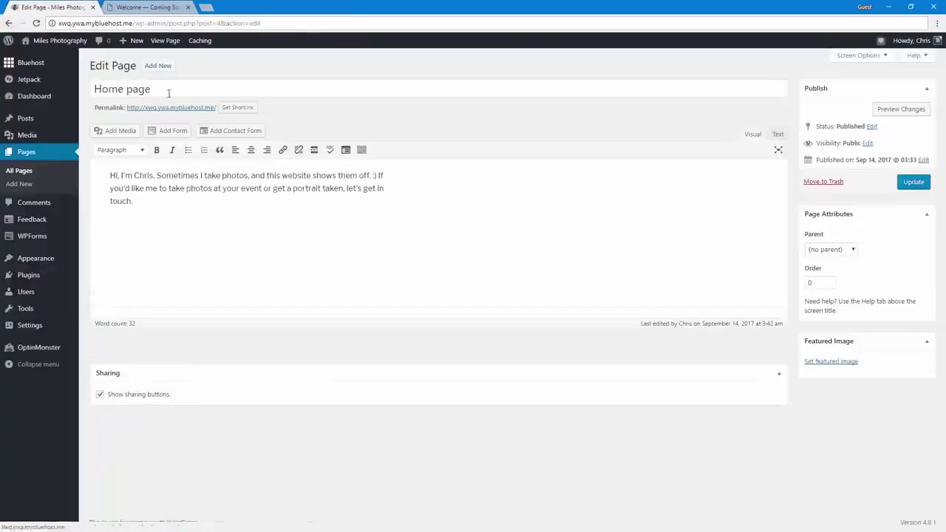
triple_click(169, 89)
type("Hi")
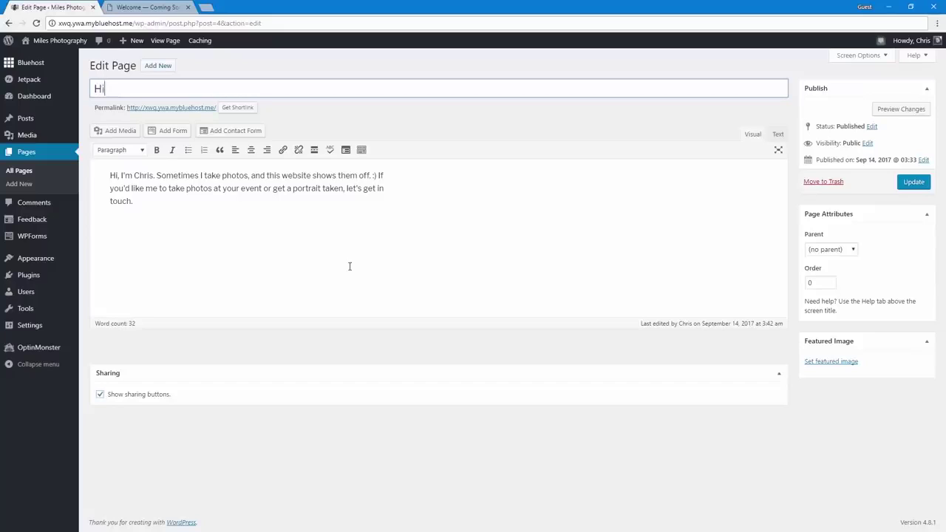
type(", I'm Chris")
left_click_drag(154, 175, 77, 172)
key("BackSpace")
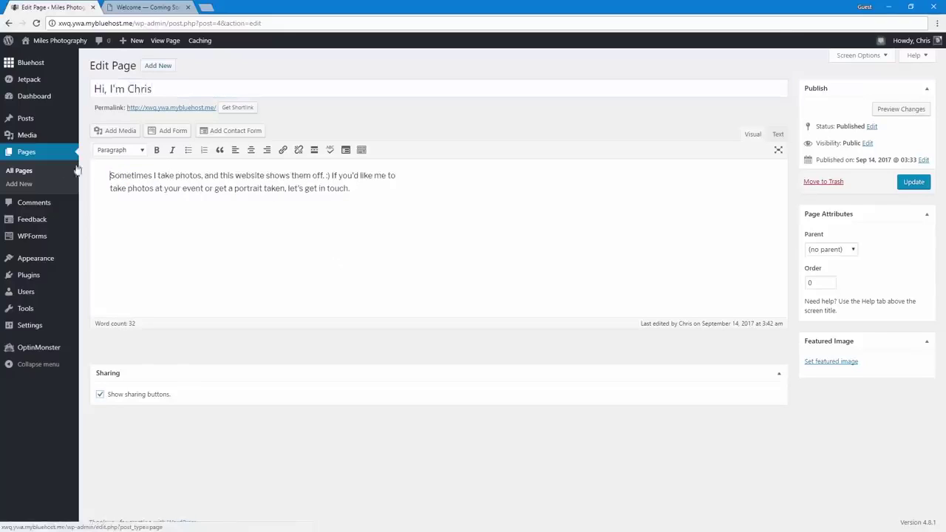
left_click(909, 184)
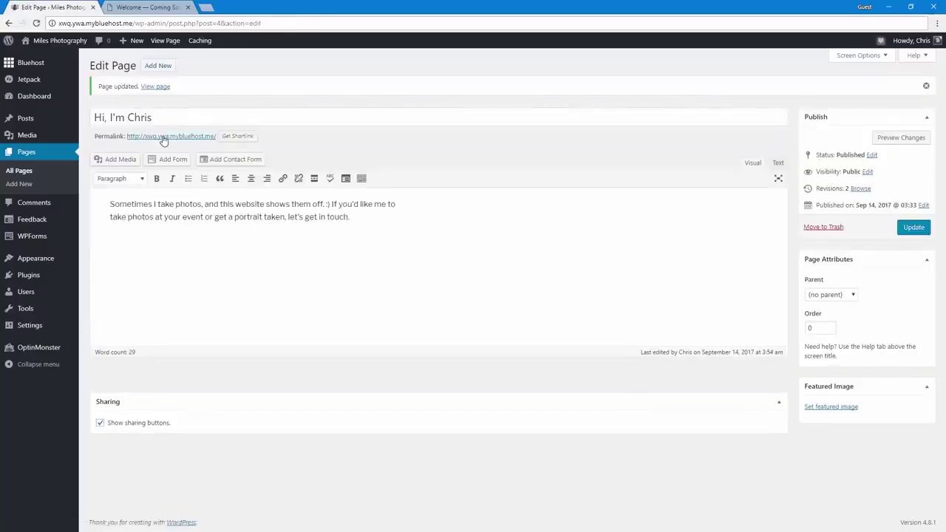
Step: View the updated home page section and the contact section on the live site
left_click(164, 137)
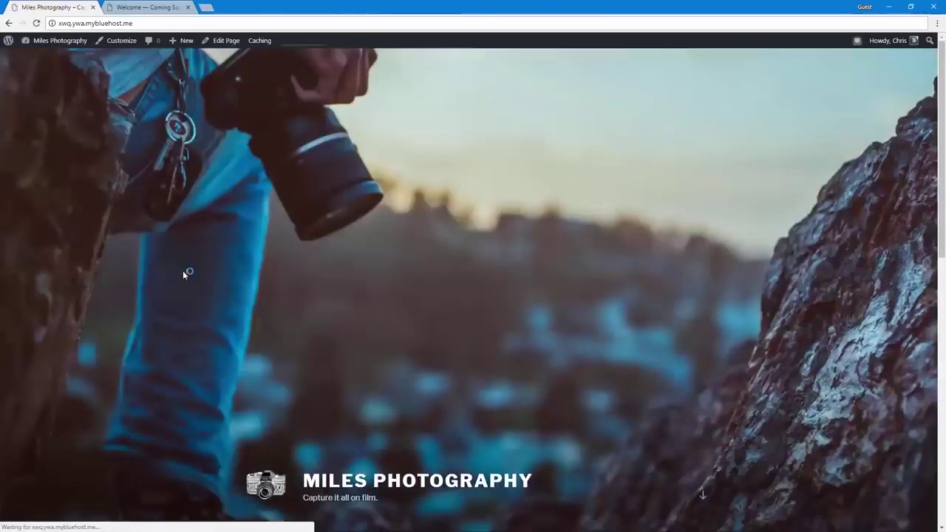
scroll(184, 274, "down", 4)
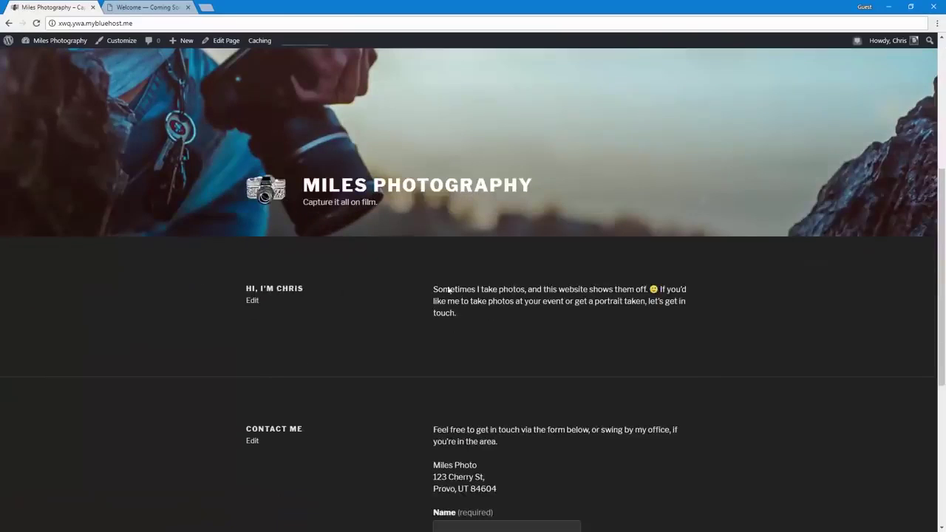
scroll(313, 281, "down", 3)
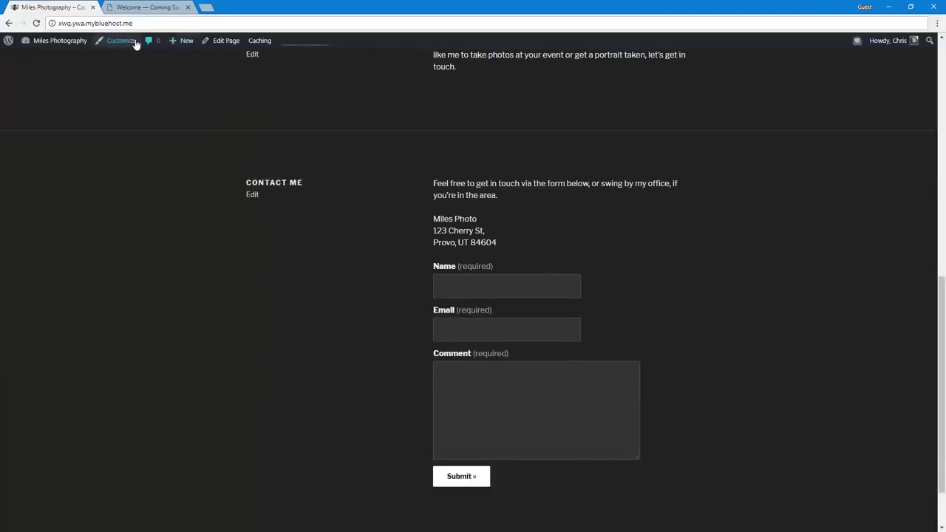
Step: Upload DCIM_0184.jpg as the featured image of the Contact Me page and update the page
left_click(252, 196)
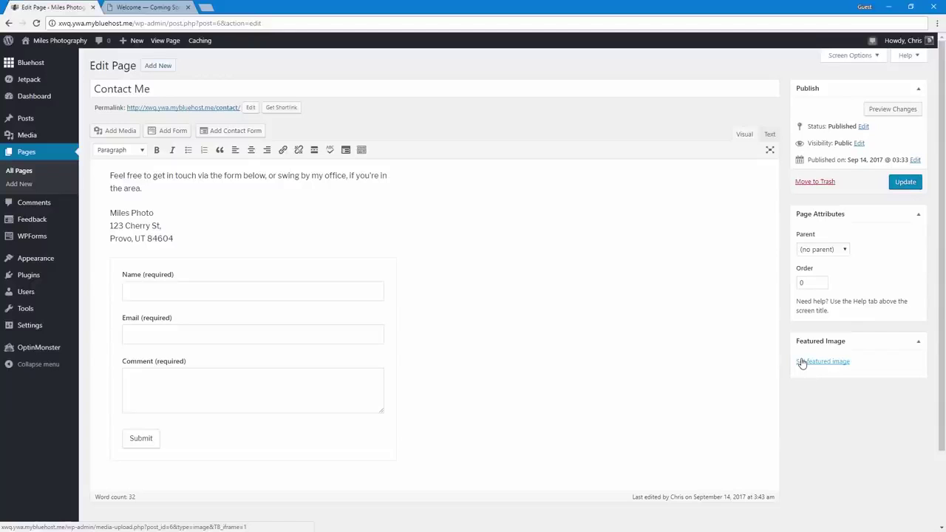
left_click(803, 363)
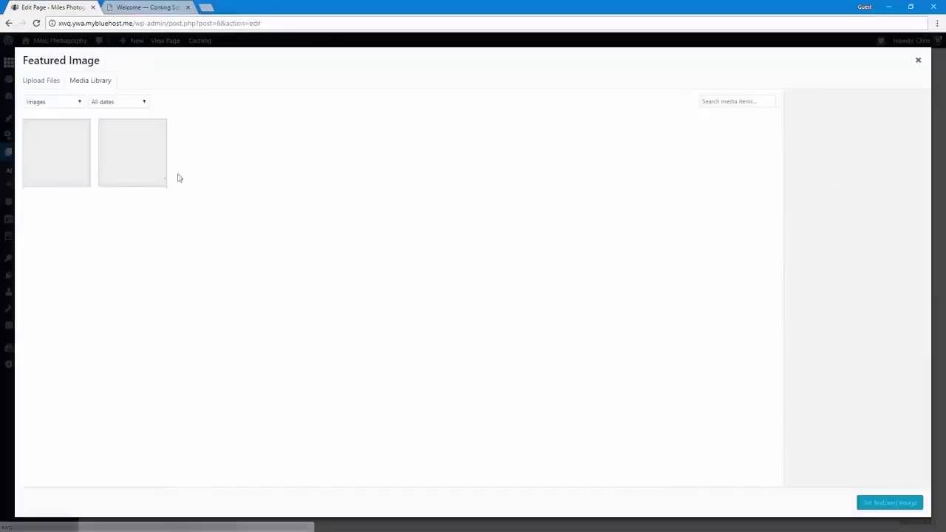
left_click(42, 80)
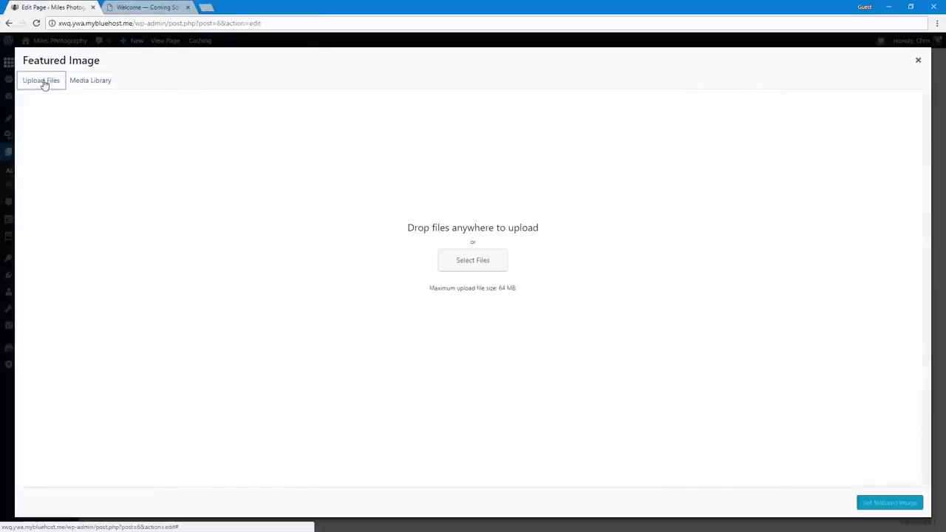
left_click(470, 262)
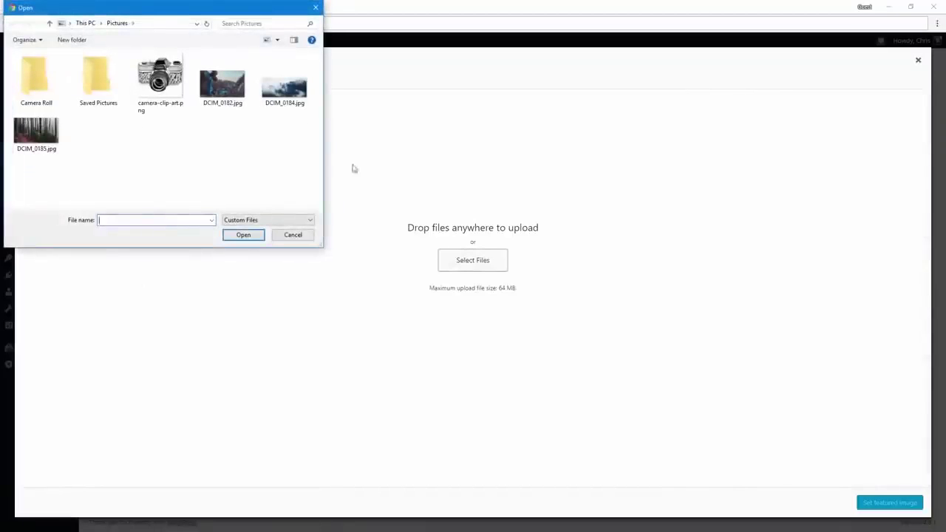
double_click(280, 94)
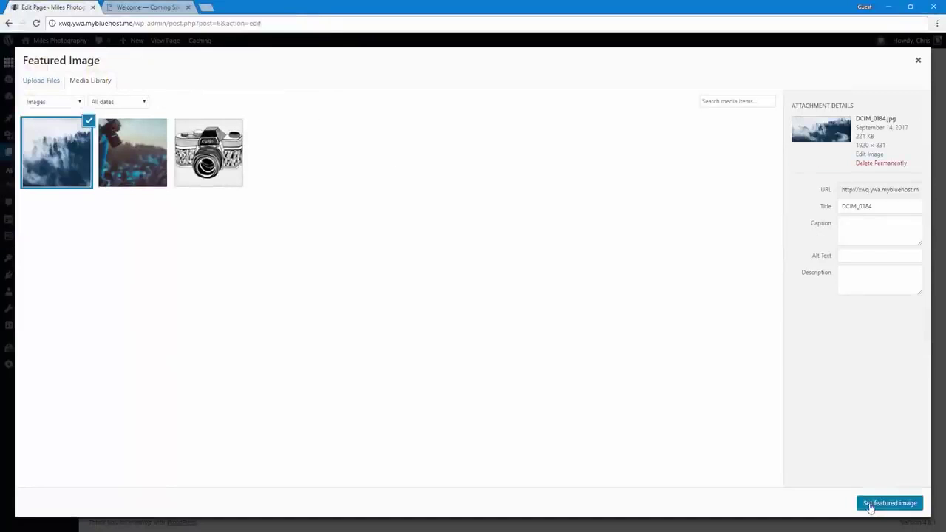
left_click(873, 501)
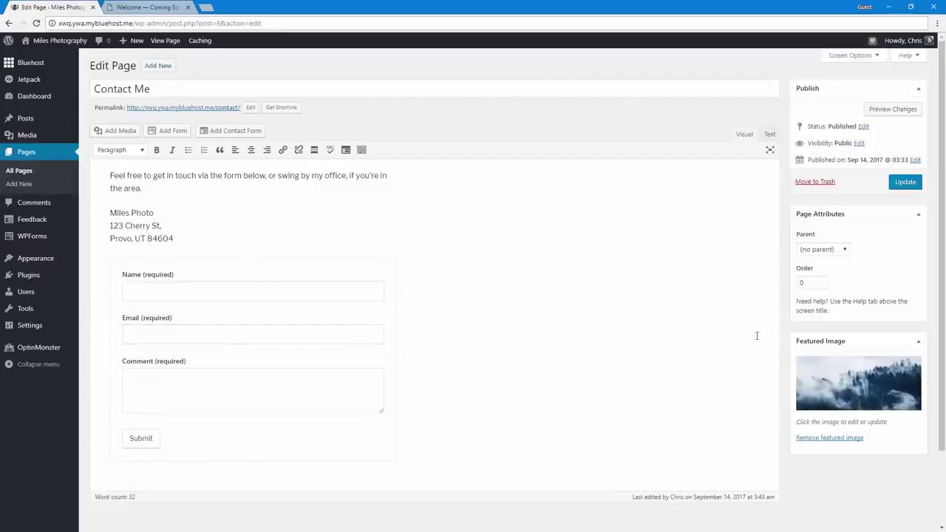
left_click(905, 183)
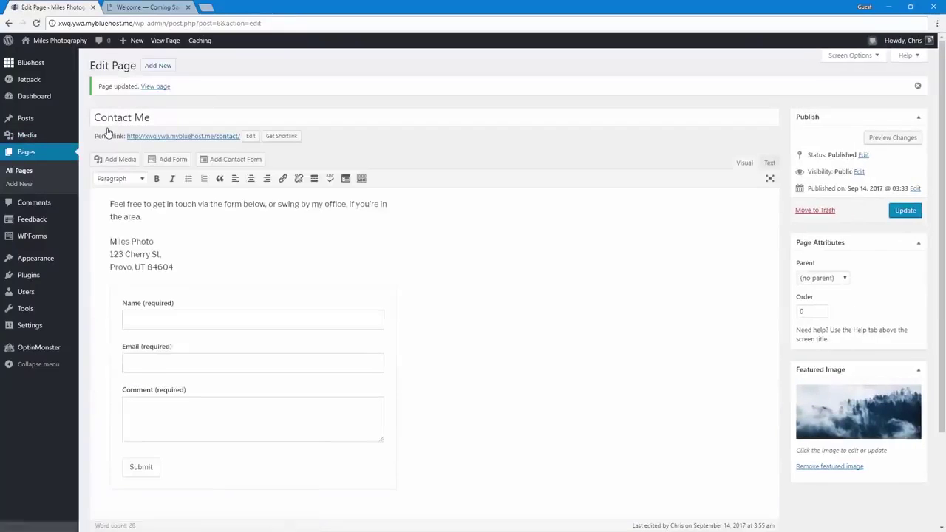
Step: Examine how the featured image displays on the live front page between the greeting and the contact section
left_click(52, 41)
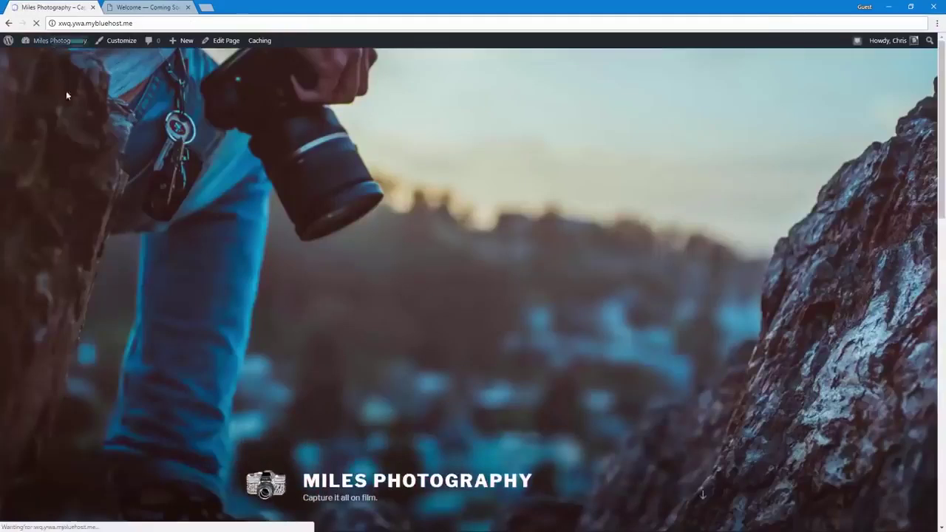
scroll(135, 305, "down", 5)
scroll(135, 305, "down", 5)
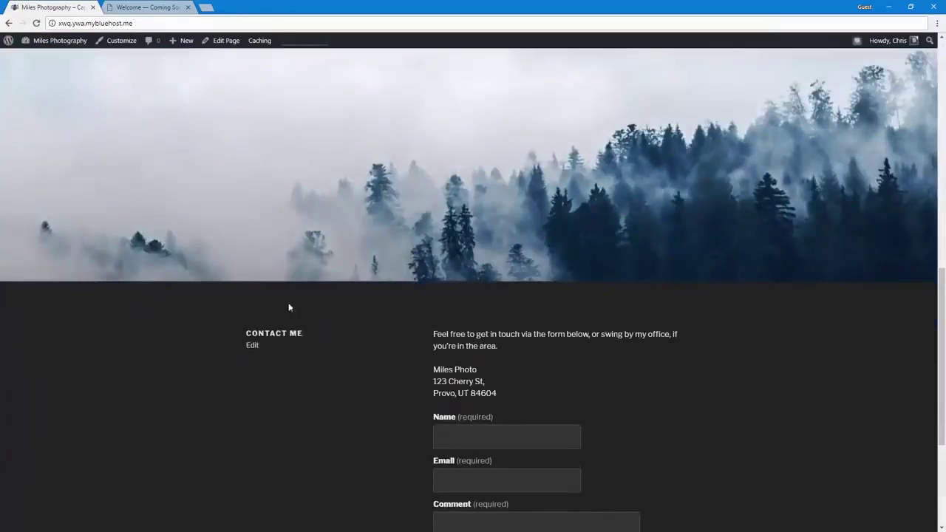
scroll(400, 377, "up", 10)
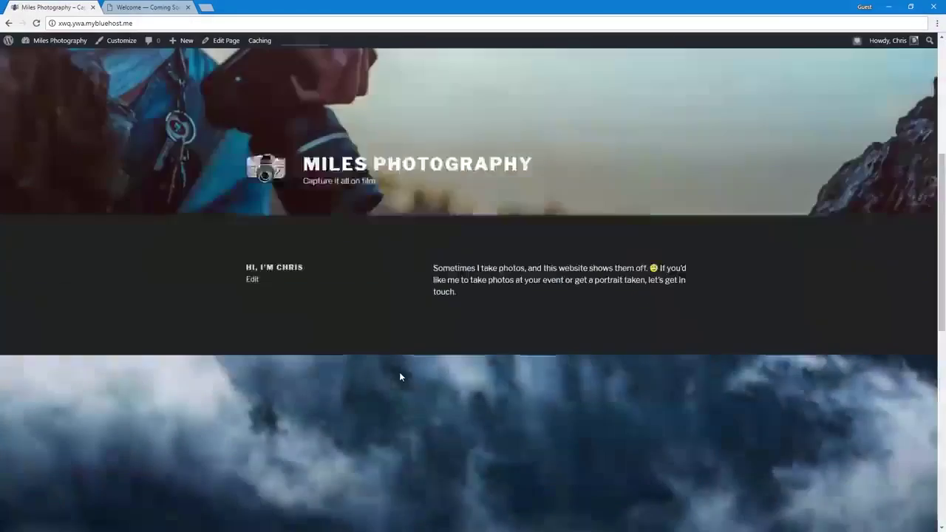
scroll(400, 377, "down", 10)
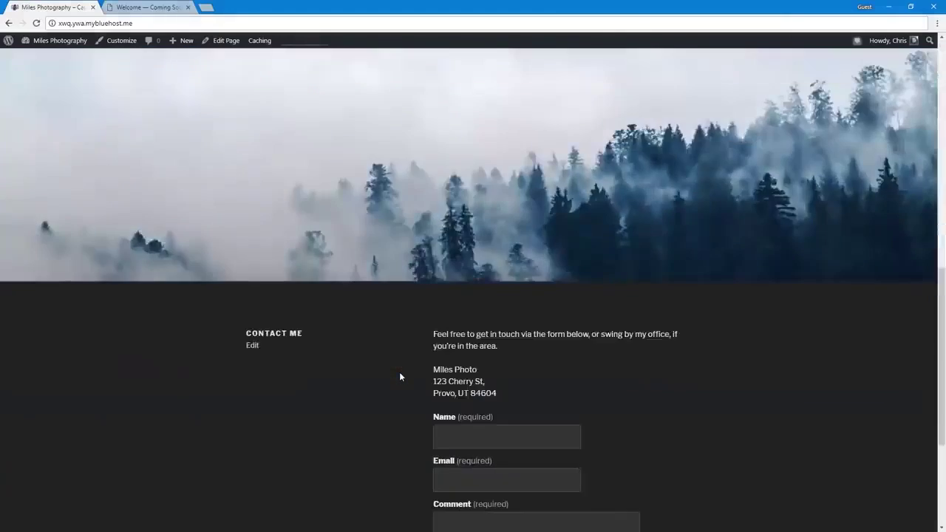
scroll(400, 377, "up", 10)
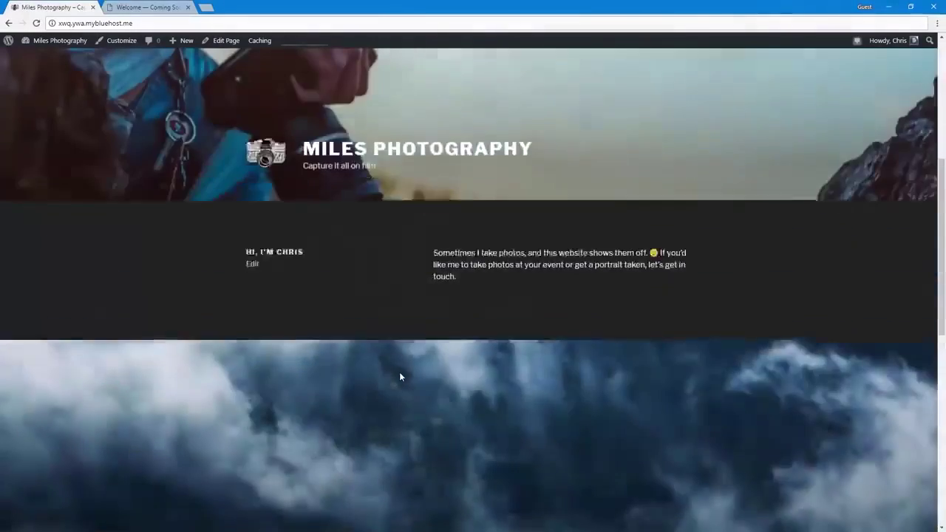
scroll(400, 377, "down", 10)
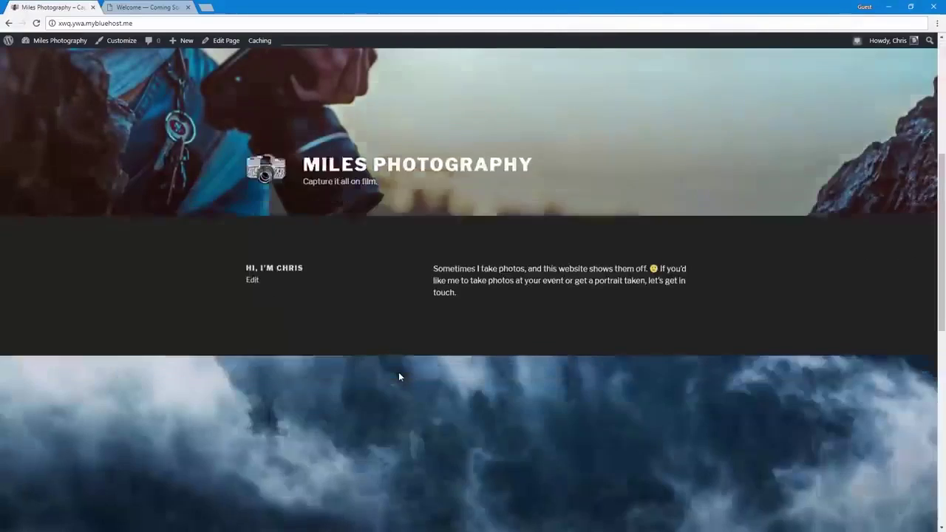
scroll(398, 377, "down", 1)
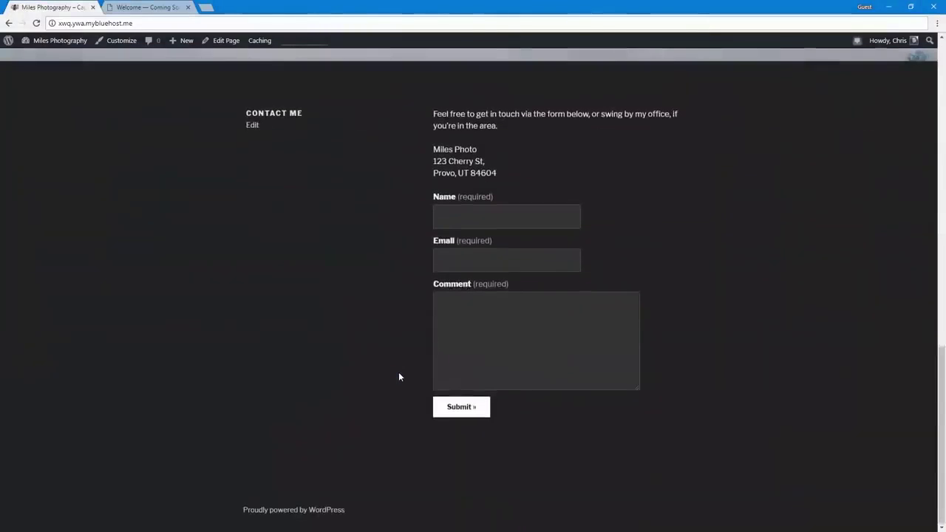
scroll(398, 377, "up", 5)
scroll(399, 377, "down", 5)
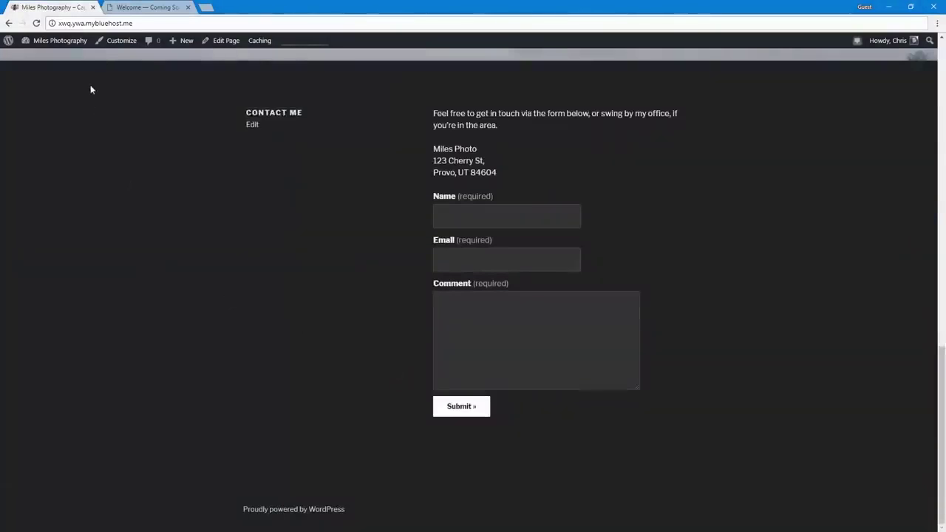
Step: Create a menu named Main Menu in the site customizer and assign it to the Top Menu location
left_click(109, 43)
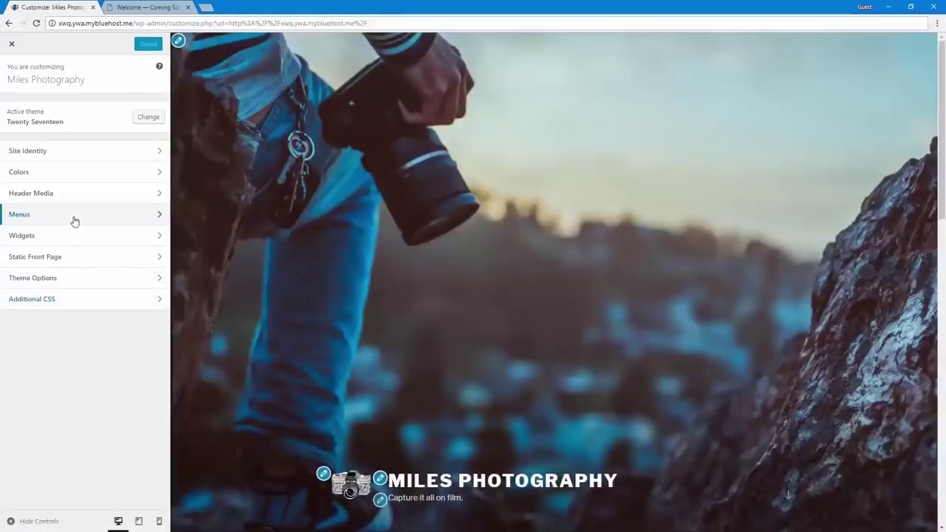
left_click(76, 221)
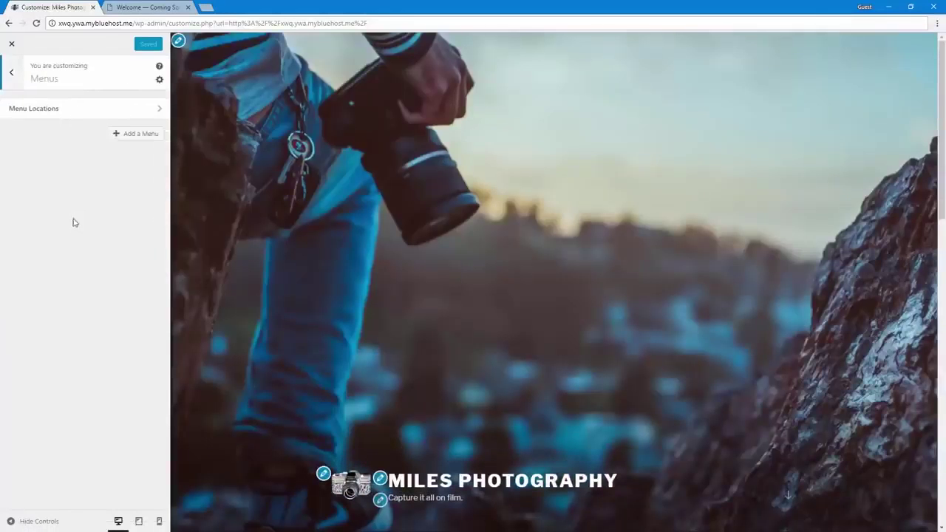
left_click(120, 135)
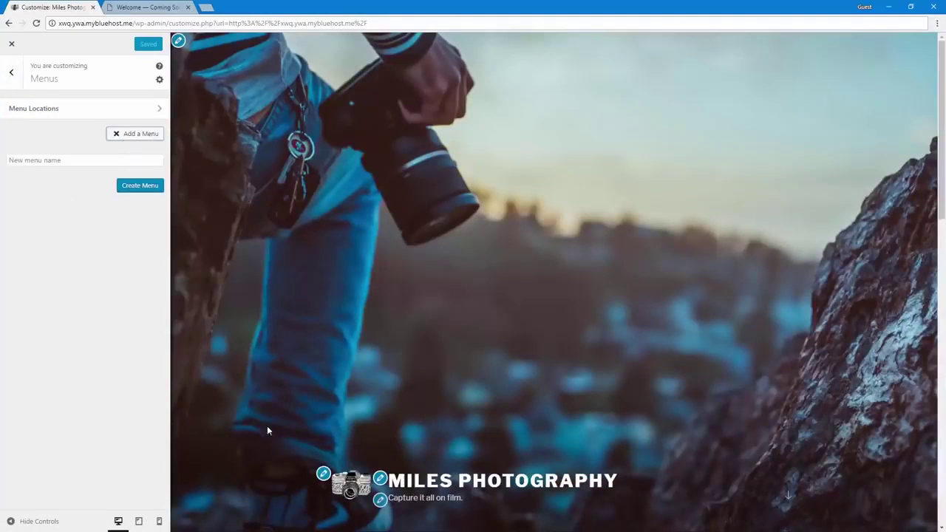
scroll(267, 426, "down", 4)
scroll(267, 428, "up", 1)
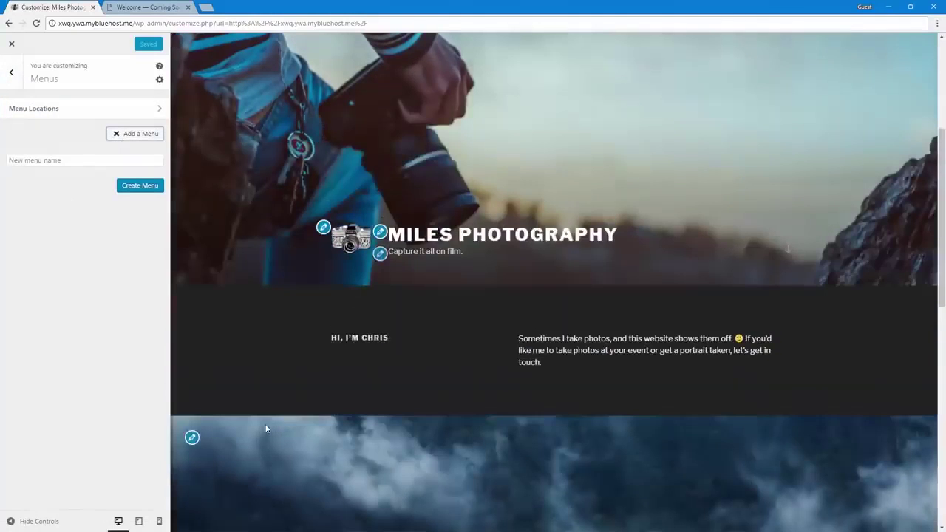
left_click(62, 162)
type("Main Menu")
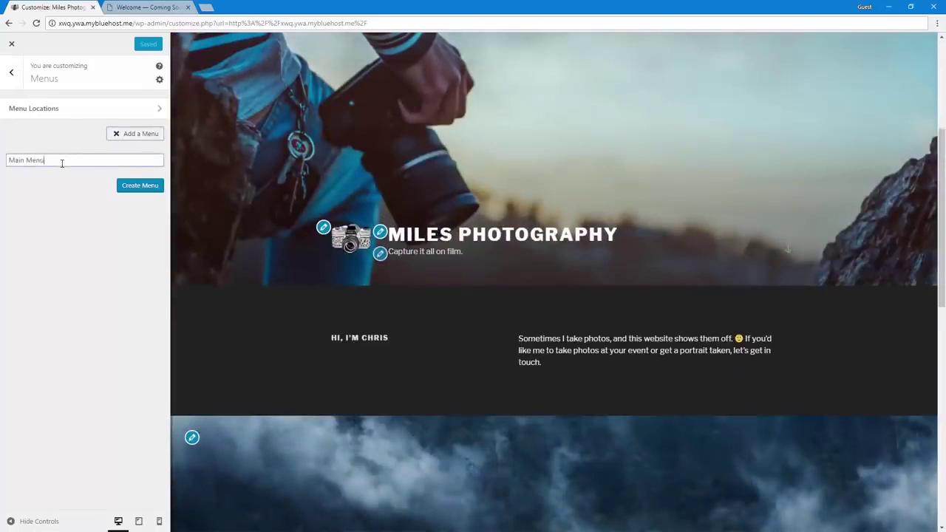
left_click(138, 186)
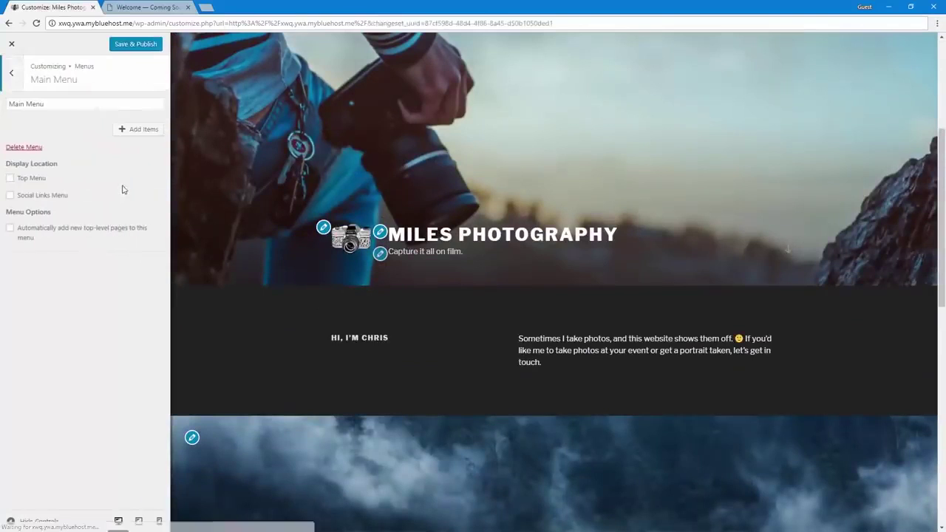
left_click(38, 179)
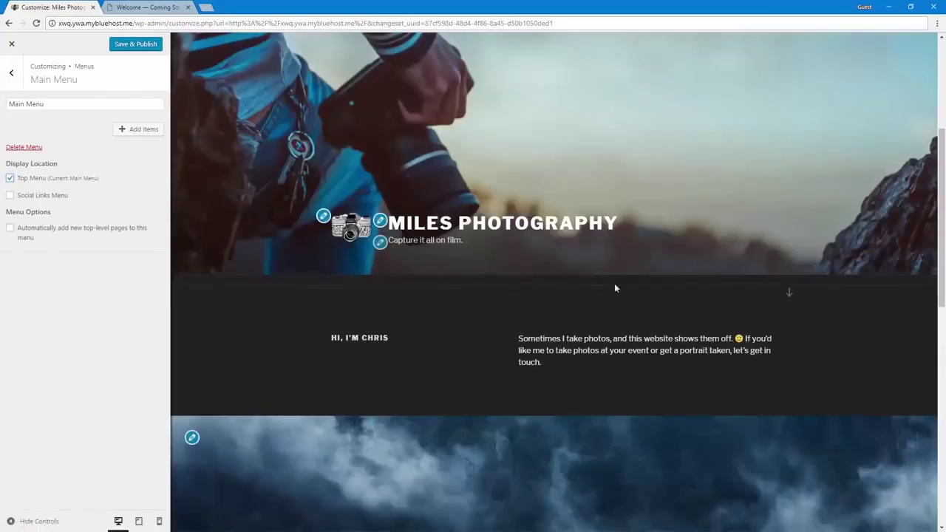
Step: Add the Home and Blog pages as items of Main Menu, and publish the changes
left_click(128, 133)
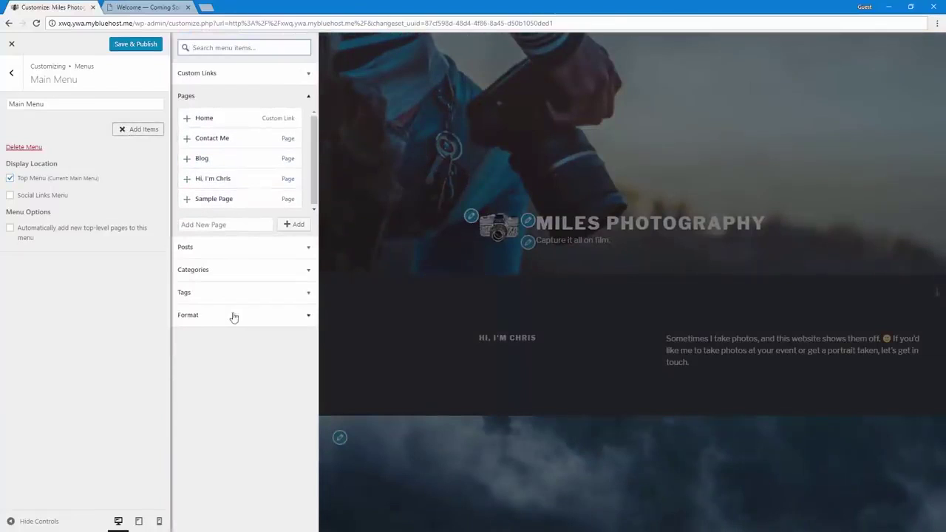
left_click(237, 249)
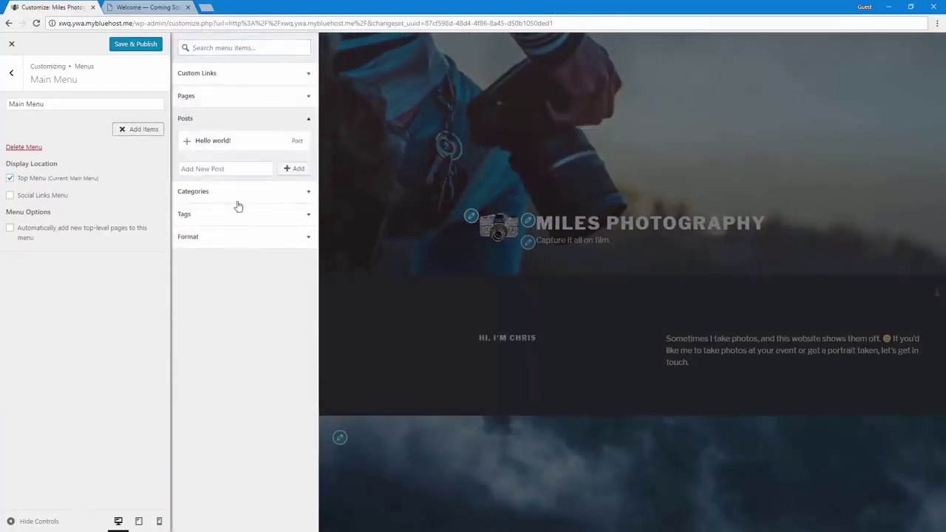
left_click(218, 96)
left_click(229, 77)
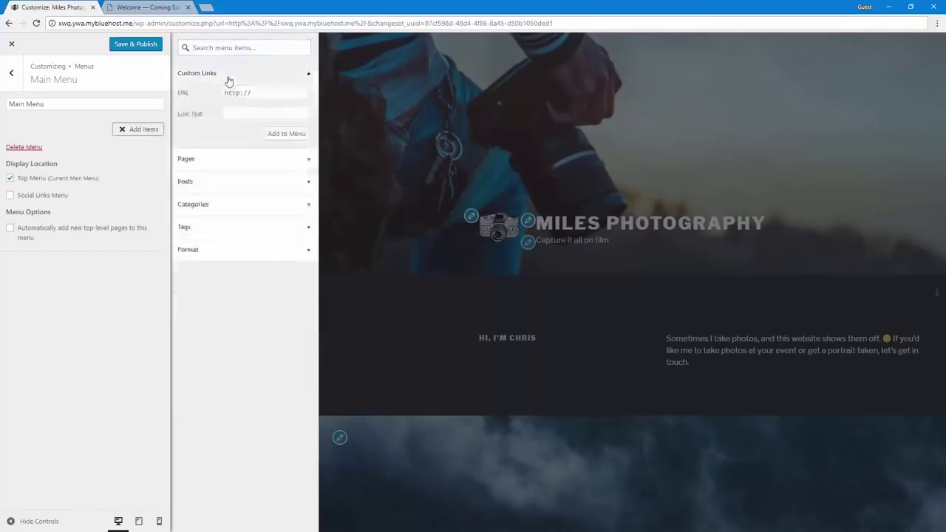
left_click(210, 161)
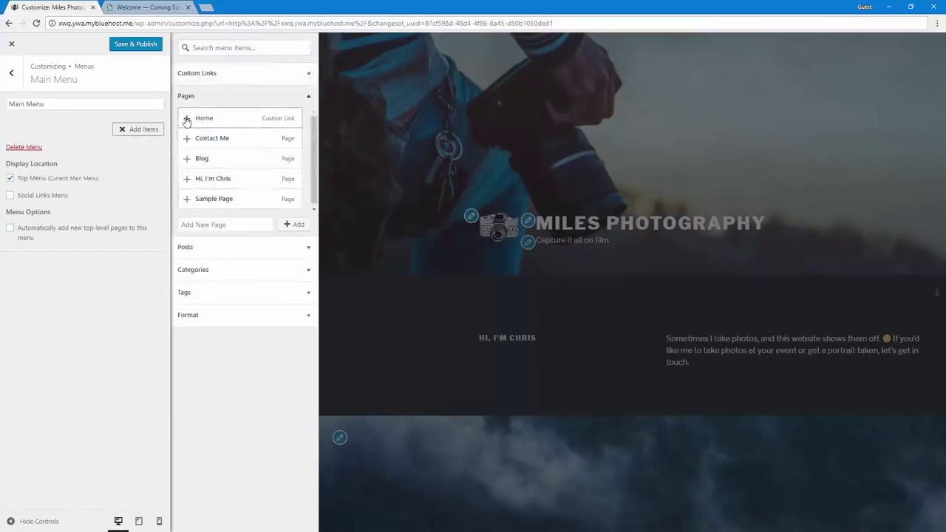
left_click(187, 119)
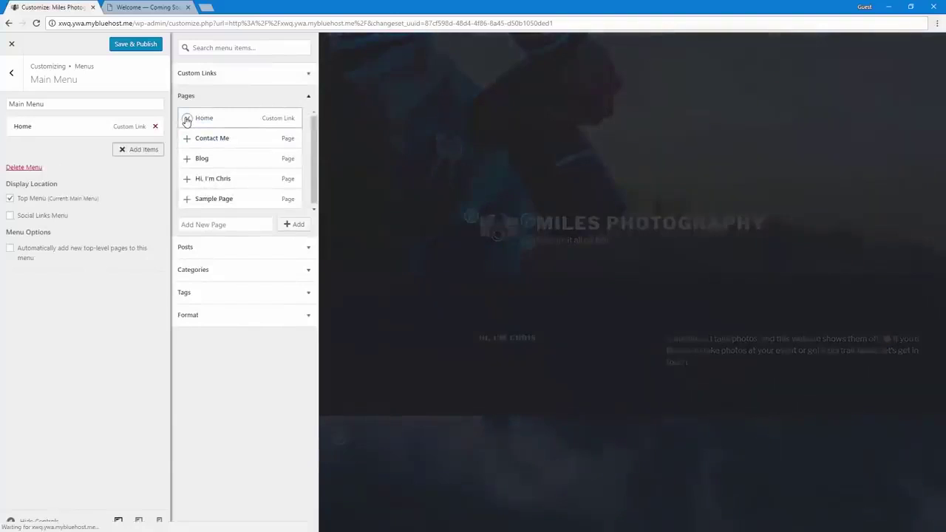
left_click(187, 159)
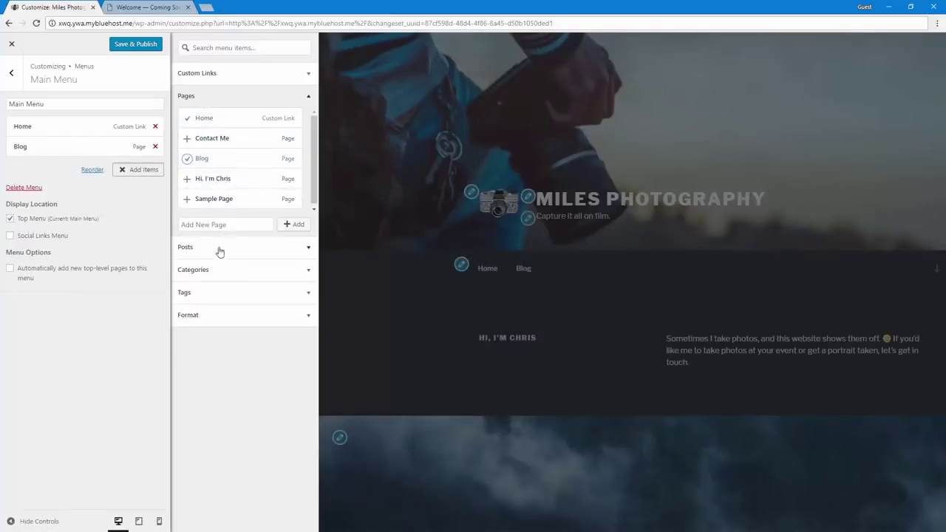
left_click(137, 45)
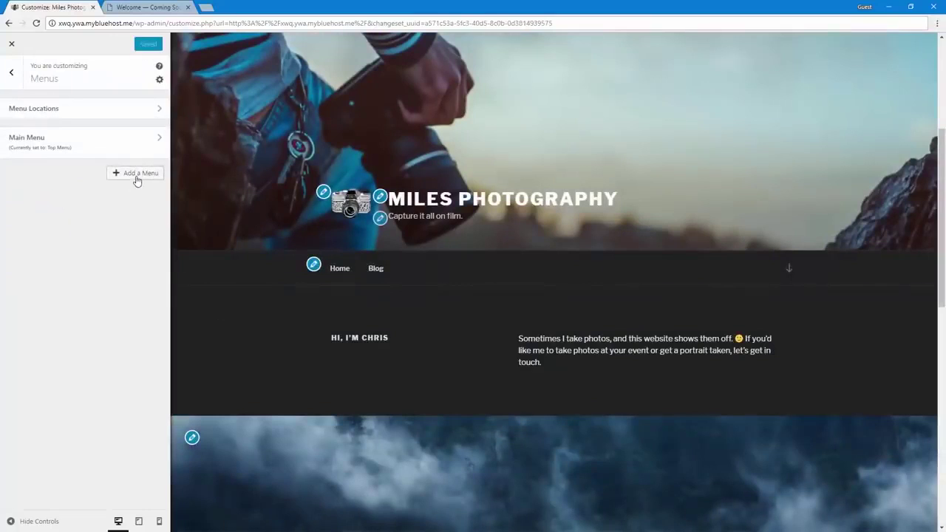
Step: Create a menu named Social Media and assign it to the Social Links Menu location
left_click(137, 177)
left_click(83, 198)
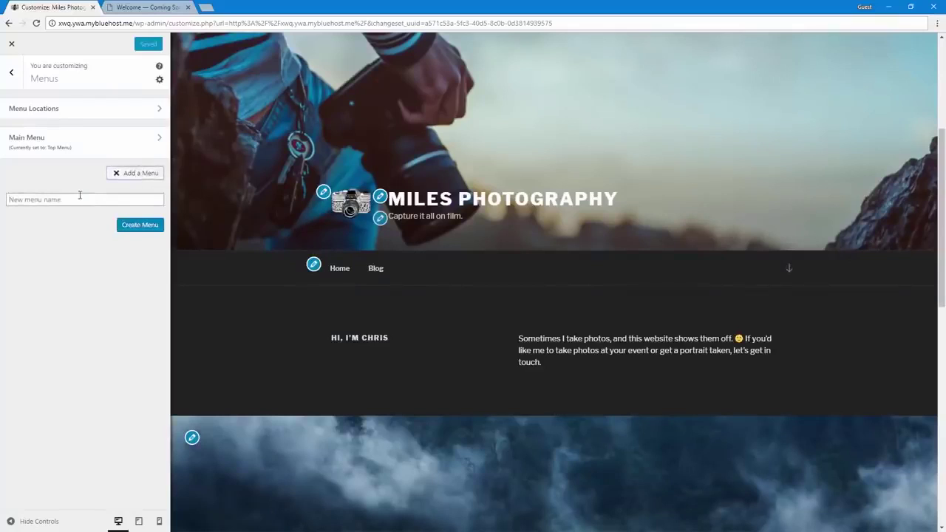
type("Social Media")
left_click(140, 225)
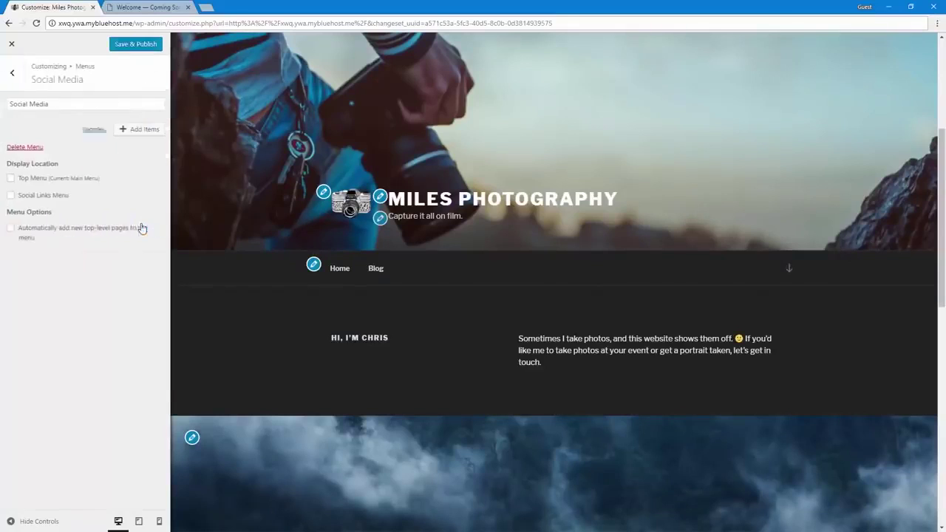
left_click(41, 197)
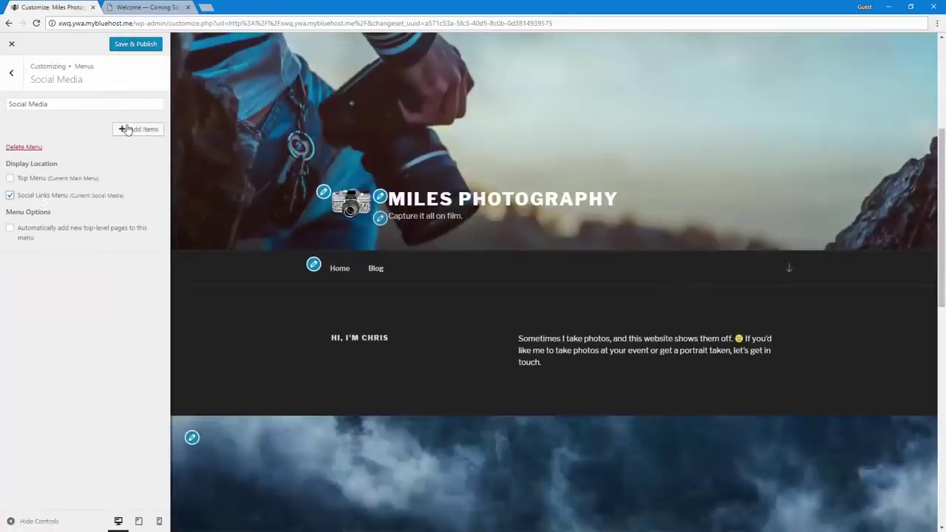
Step: Add a custom link to the Social Media menu with the Twitter profile URL and the link text Twitter
left_click(125, 130)
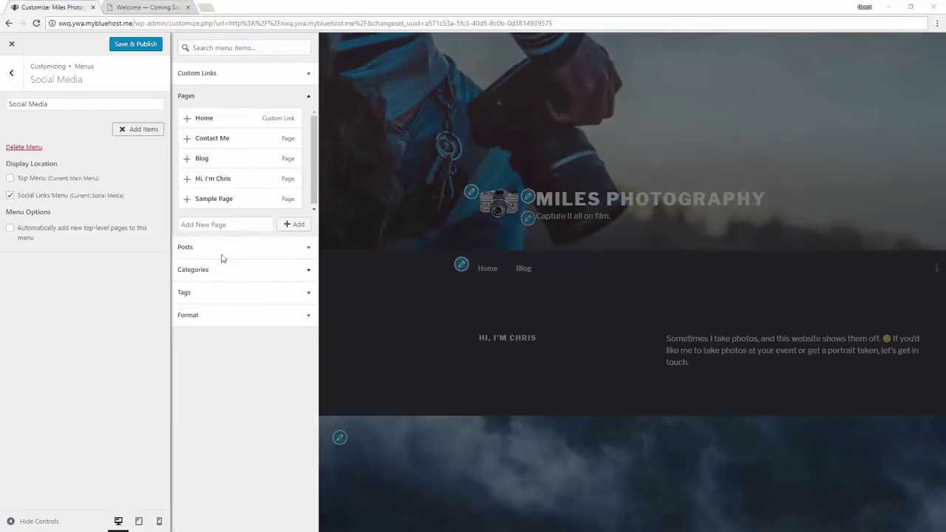
left_click(235, 75)
left_click(262, 93)
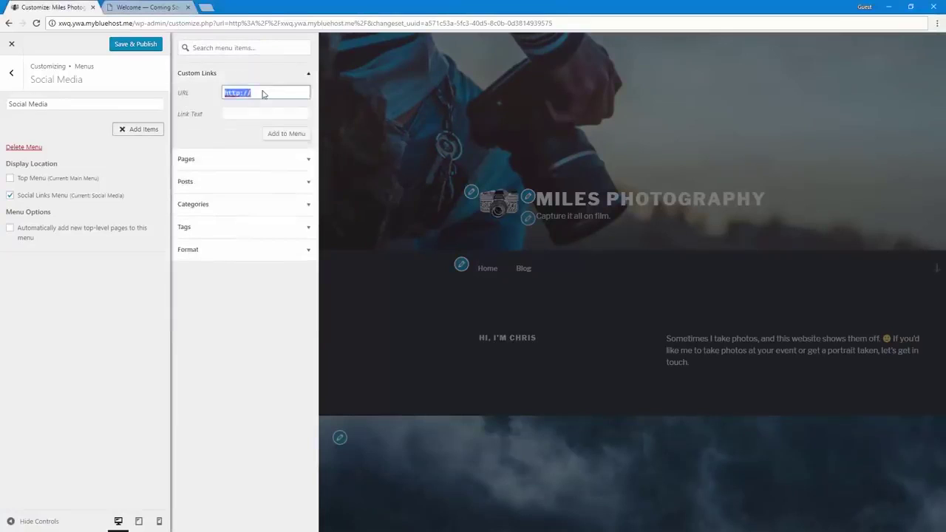
key("ctrl+v")
left_click(261, 112)
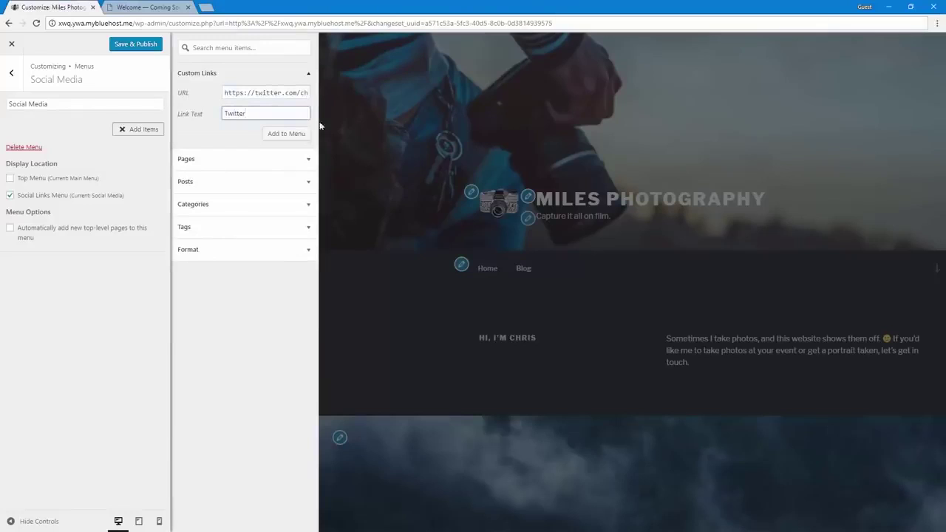
left_click(293, 133)
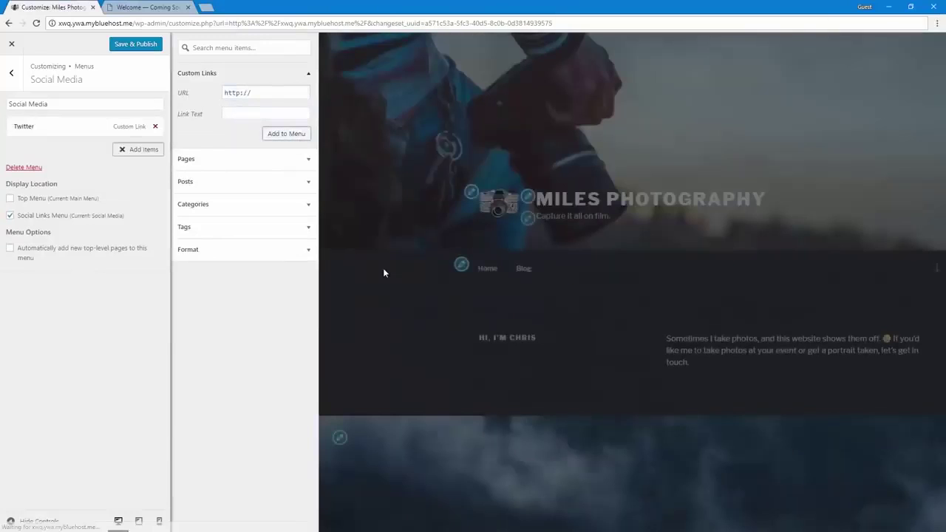
Step: Add a custom link to the LinkedIn profile URL with the link text LinkedIn, and publish the Social Media menu
left_click(262, 93)
key("ctrl+v")
left_click(252, 110)
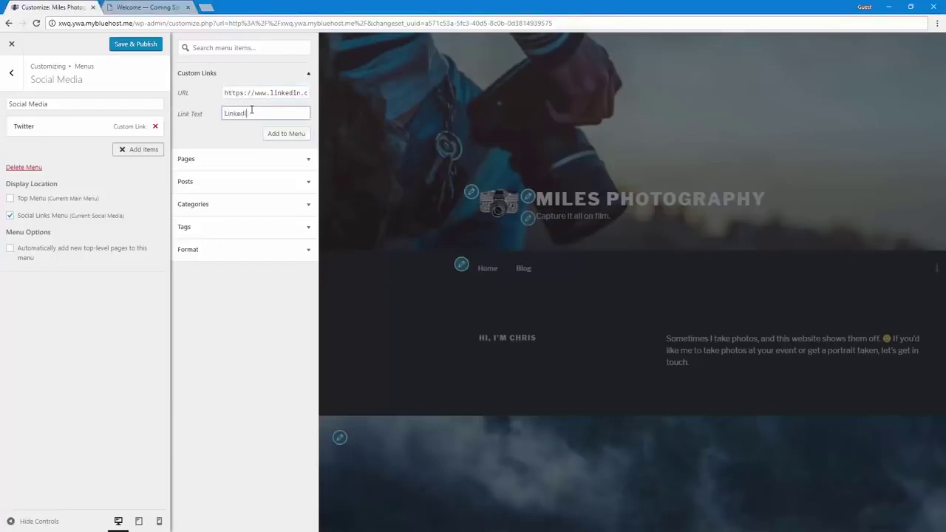
type("LinkedIn")
left_click(282, 136)
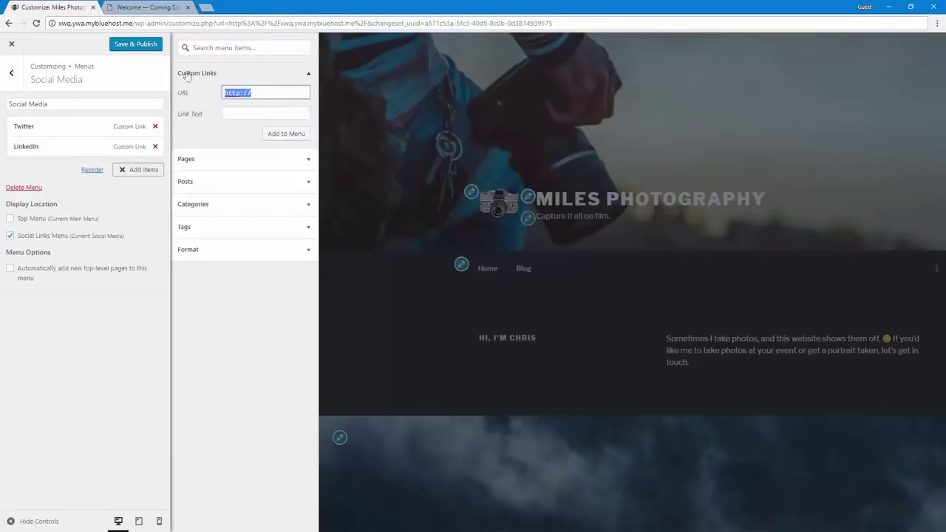
left_click(144, 49)
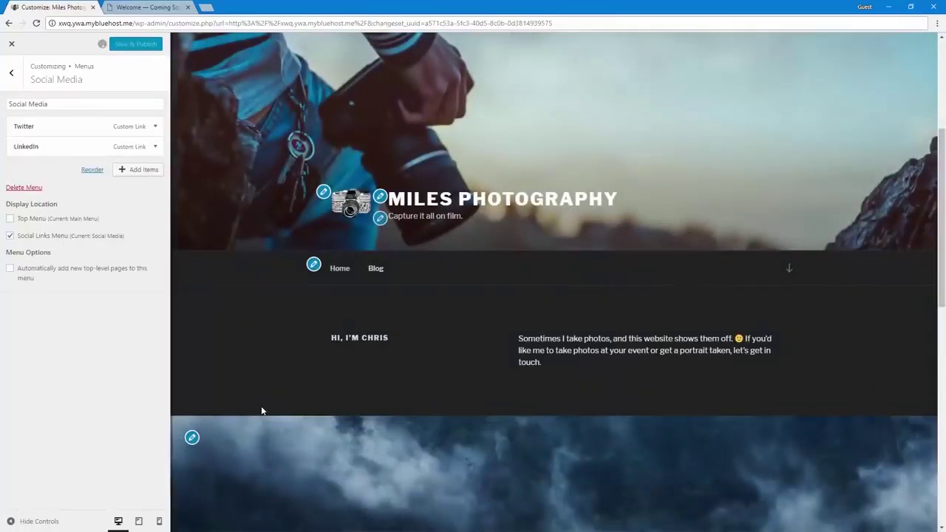
Step: Open the Social Media menu from the footer icons, add a custom Facebook link with the text Facebook, and publish
scroll(261, 410, "down", 15)
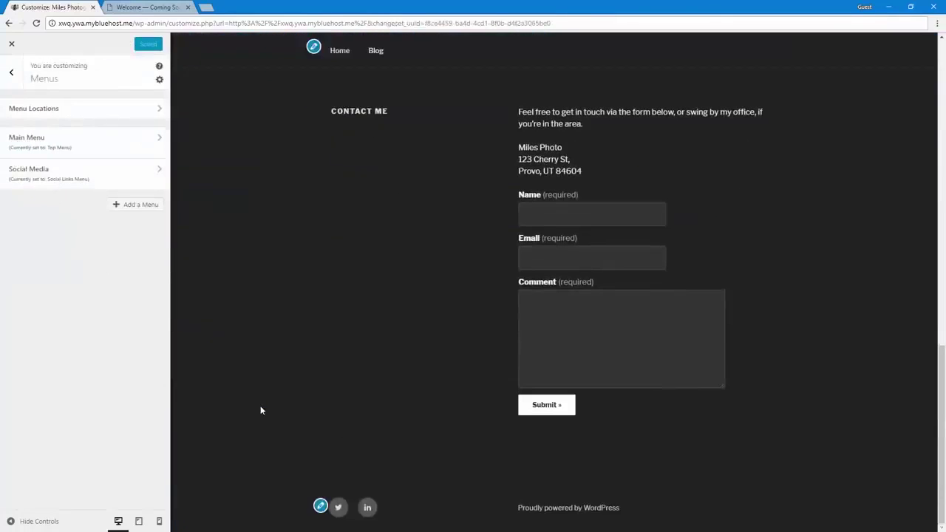
left_click(320, 507)
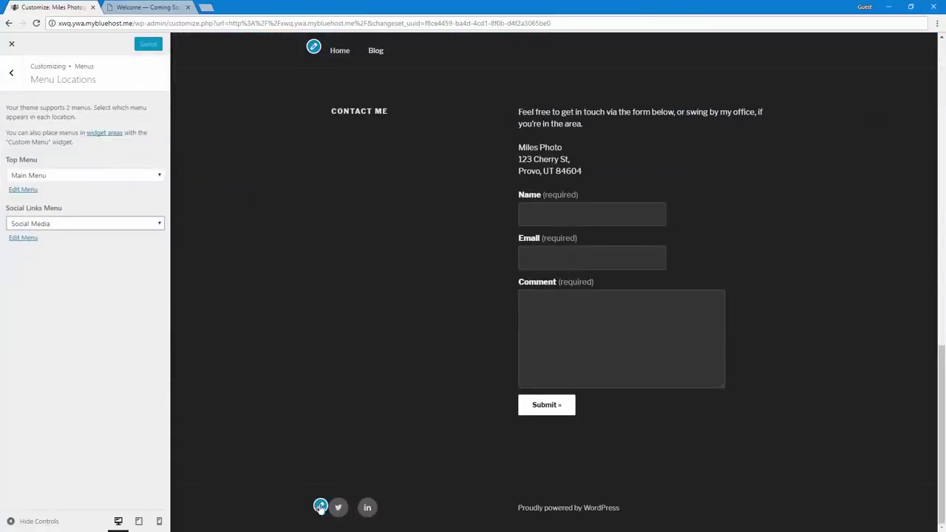
left_click(23, 238)
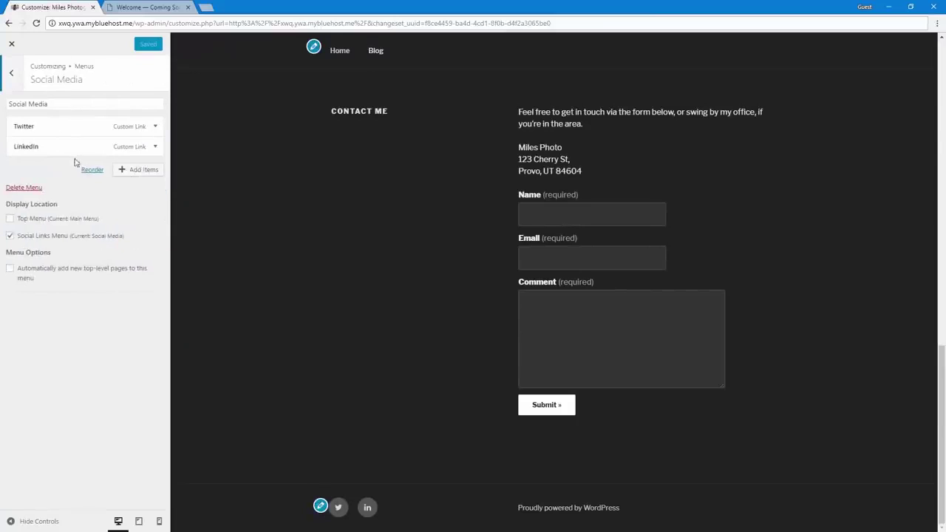
left_click(138, 169)
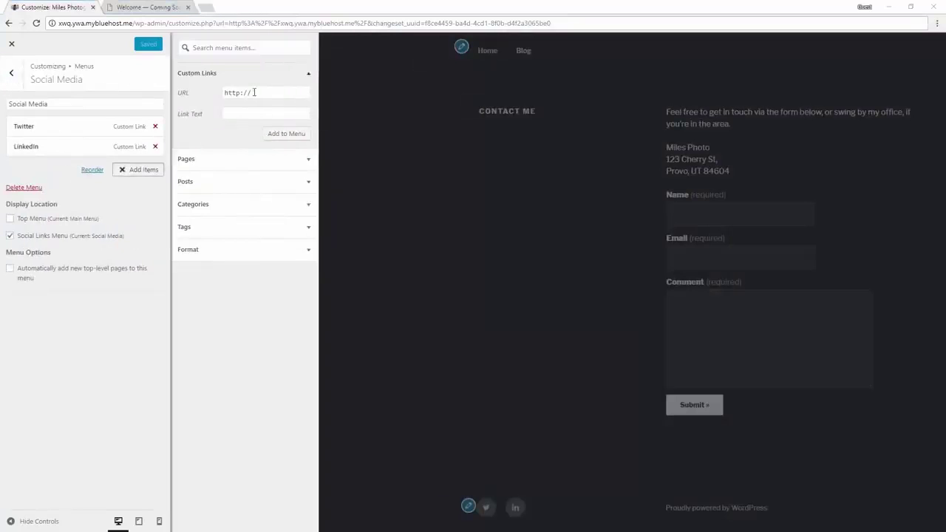
triple_click(253, 93)
key("ctrl+v")
left_click(242, 111)
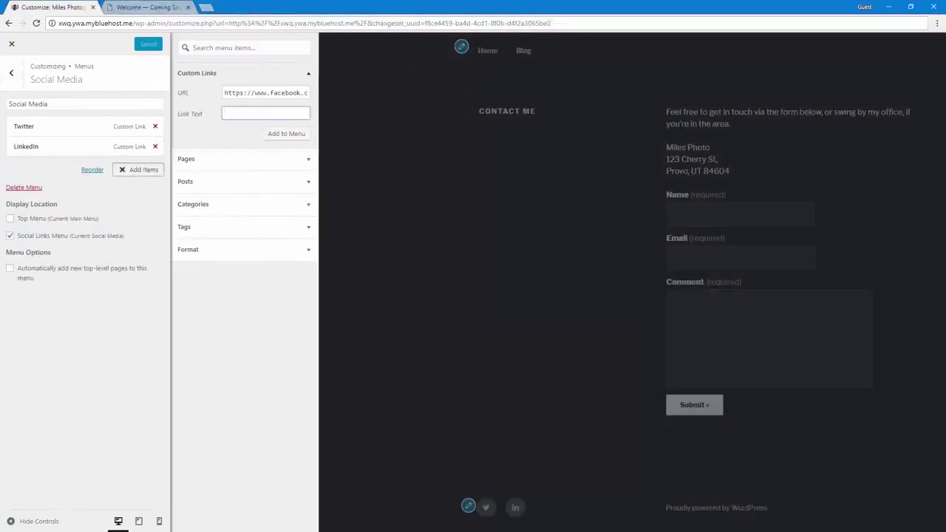
type("Facebook")
left_click(274, 135)
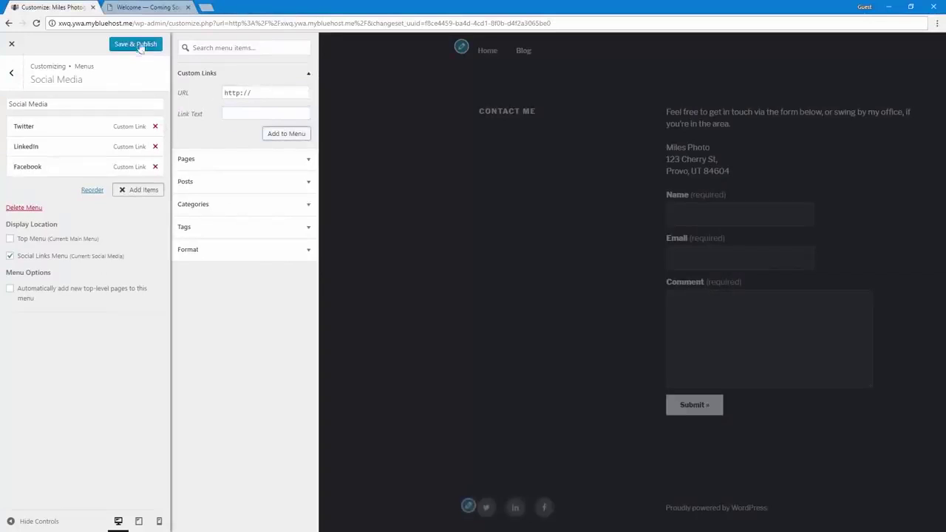
left_click(135, 44)
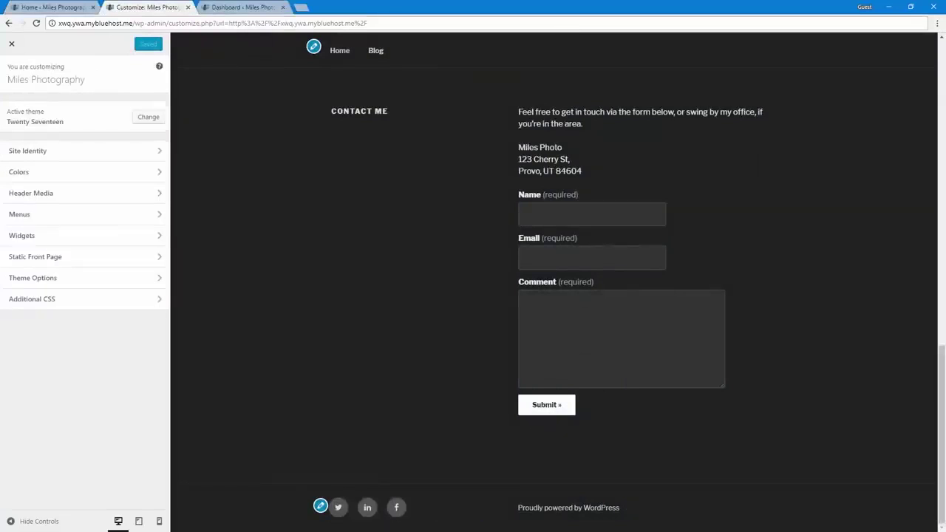
Step: Preview the front page at tablet size, from the header image to the contact section
scroll(401, 247, "up", 15)
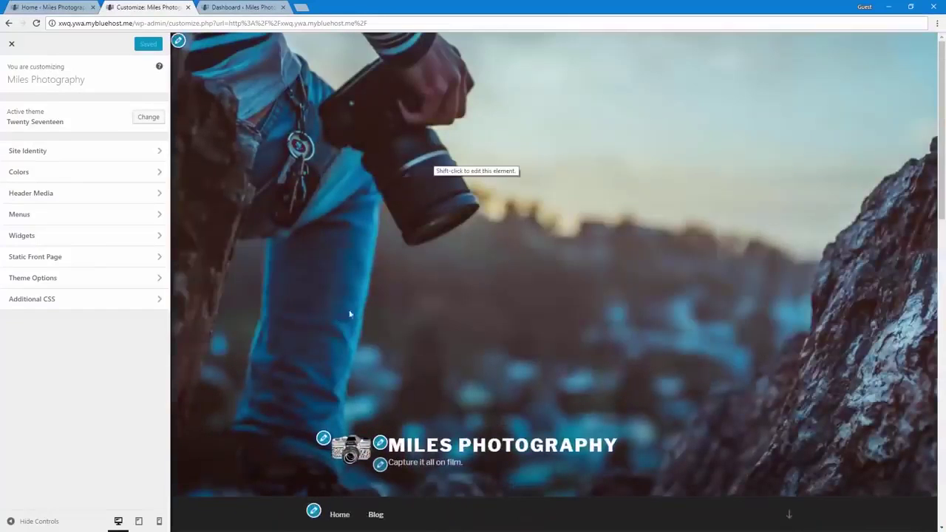
left_click(139, 522)
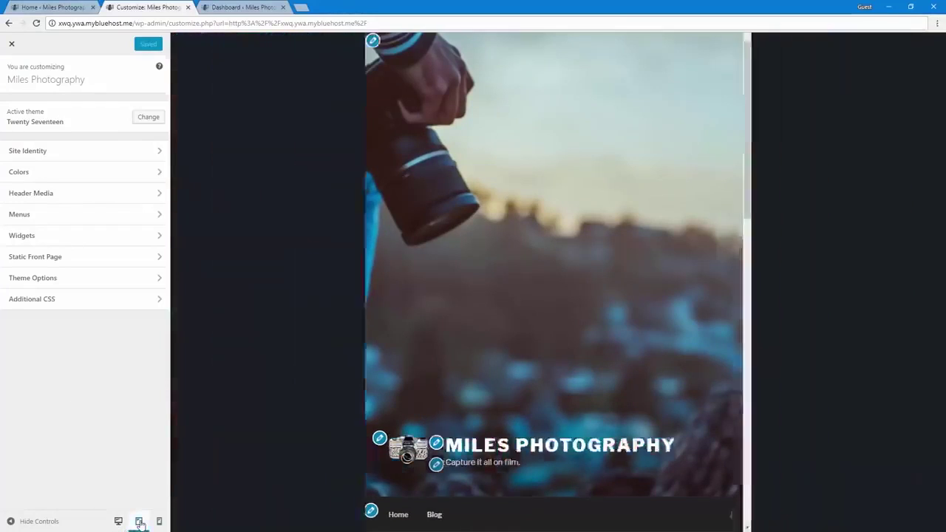
scroll(412, 432, "down", 3)
scroll(412, 433, "down", 6)
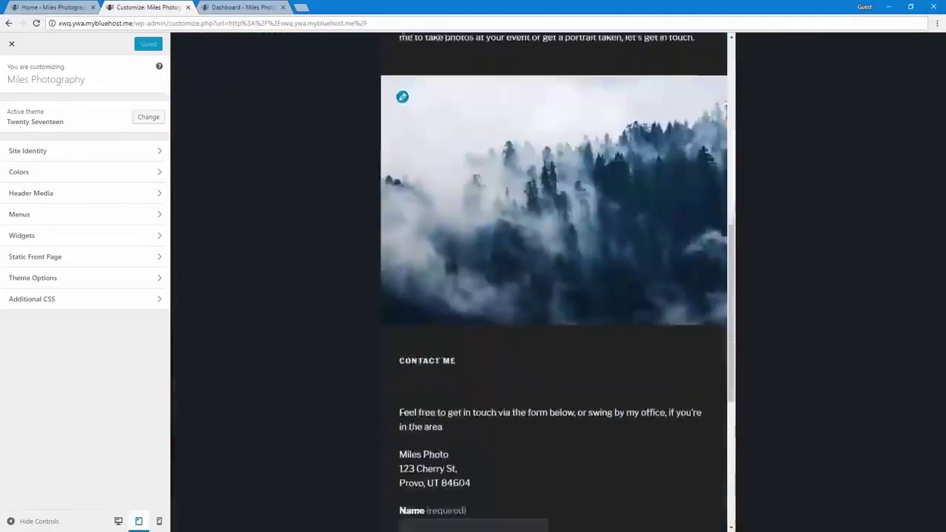
Step: Preview the front page at mobile size, checking the collapsible menu, the page sections and the social icons in the footer
left_click(159, 521)
scroll(603, 325, "up", 10)
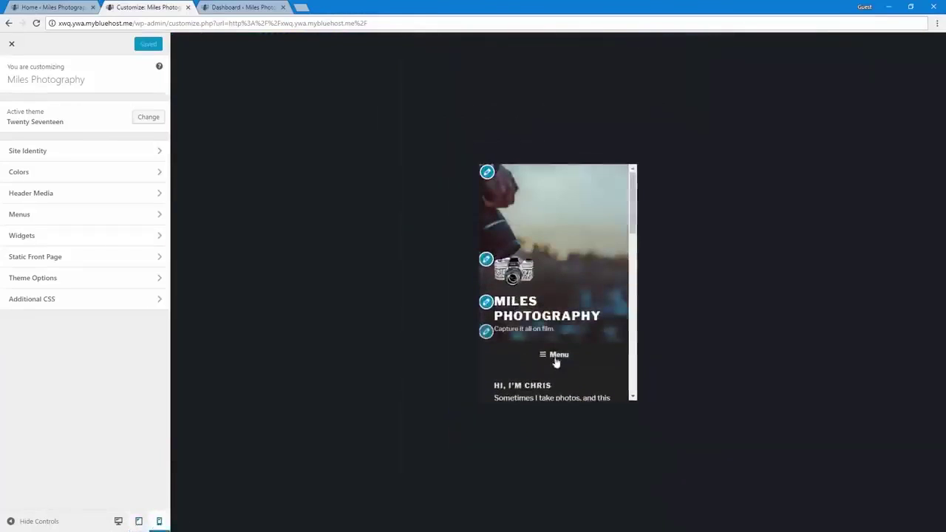
left_click(556, 361)
scroll(559, 353, "down", 3)
scroll(555, 311, "up", 1)
left_click(548, 259)
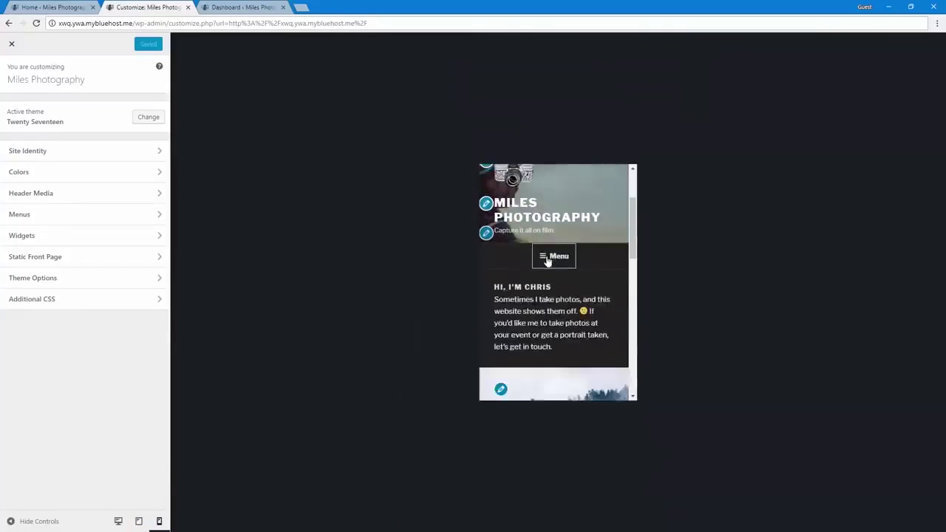
left_click(548, 259)
left_click(548, 258)
scroll(559, 351, "down", 5)
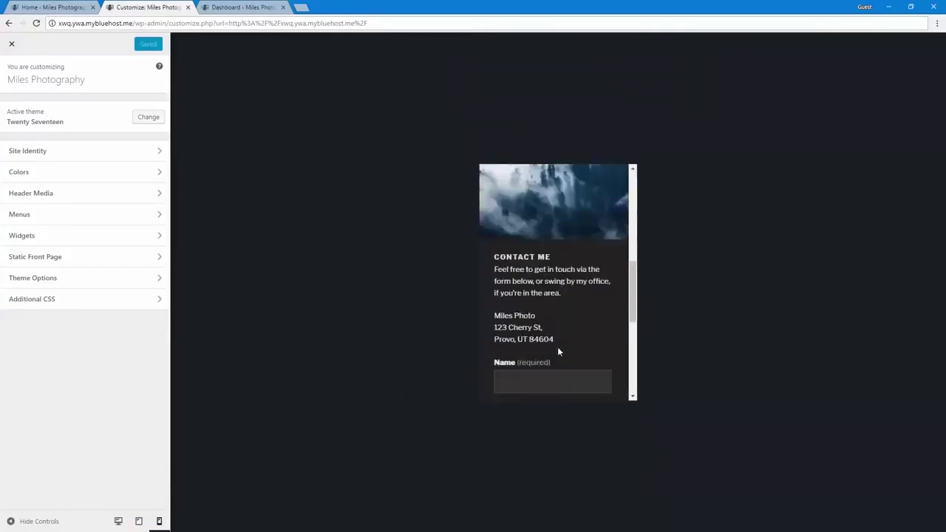
scroll(559, 352, "up", 2)
scroll(553, 364, "down", 5)
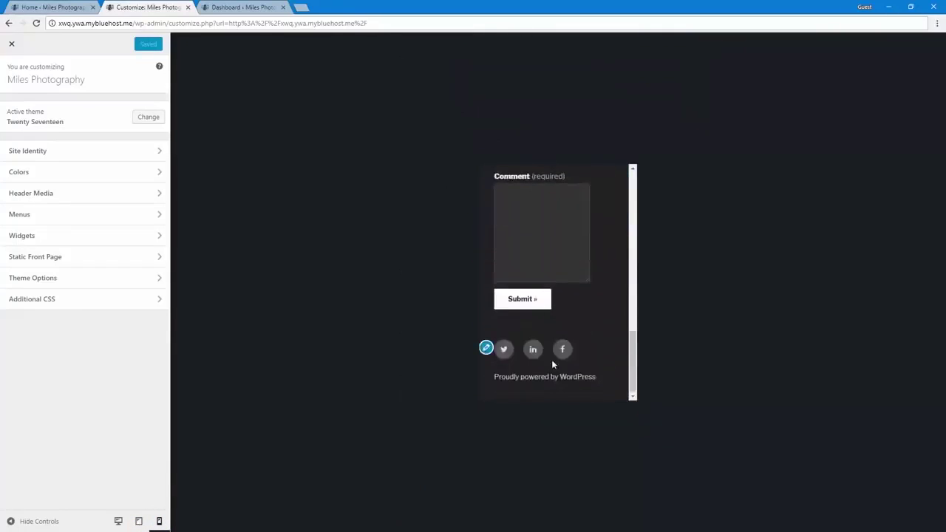
scroll(553, 364, "up", 10)
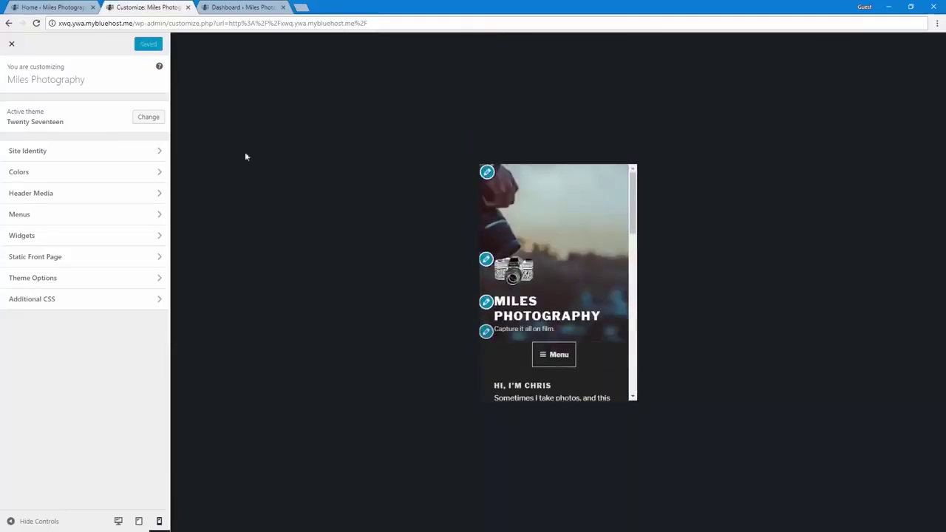
Step: Leave the customizer and examine the content, design, performance and hosting options on the dashboard's Bluehost home page
left_click(11, 45)
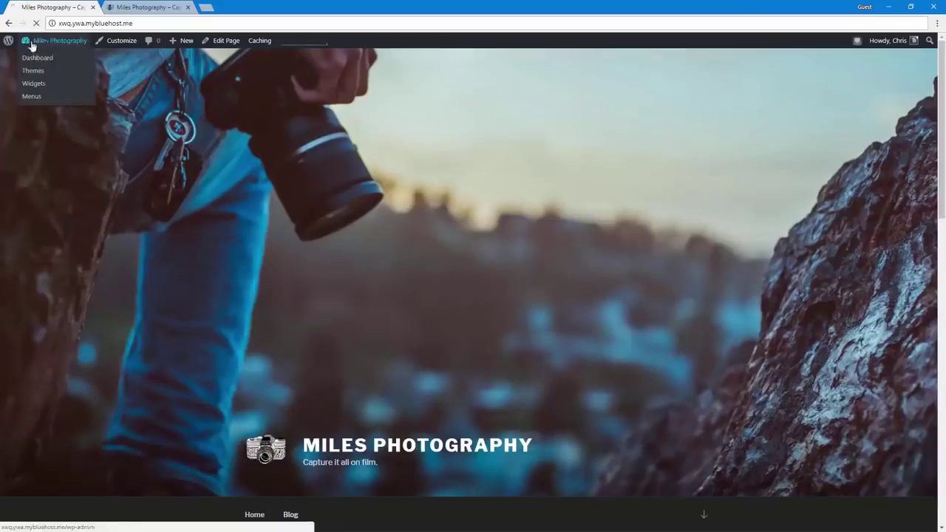
left_click(34, 43)
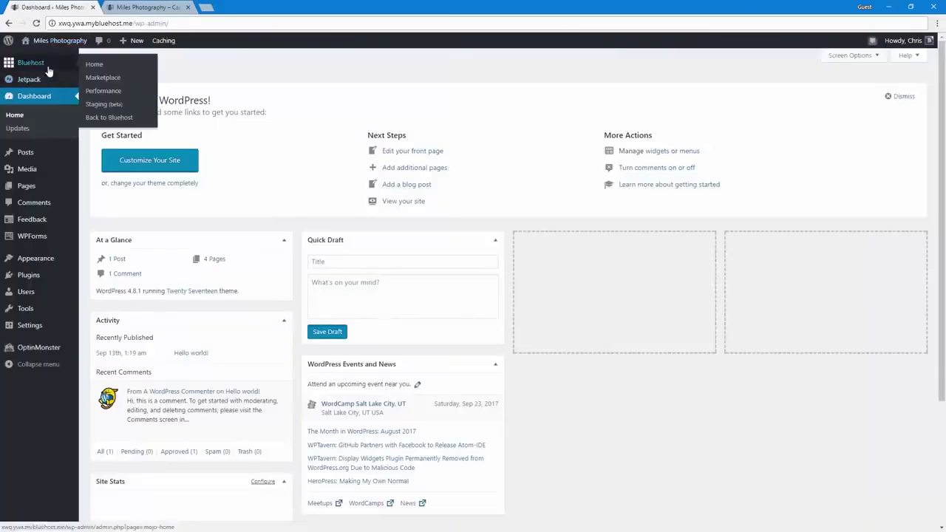
left_click(17, 65)
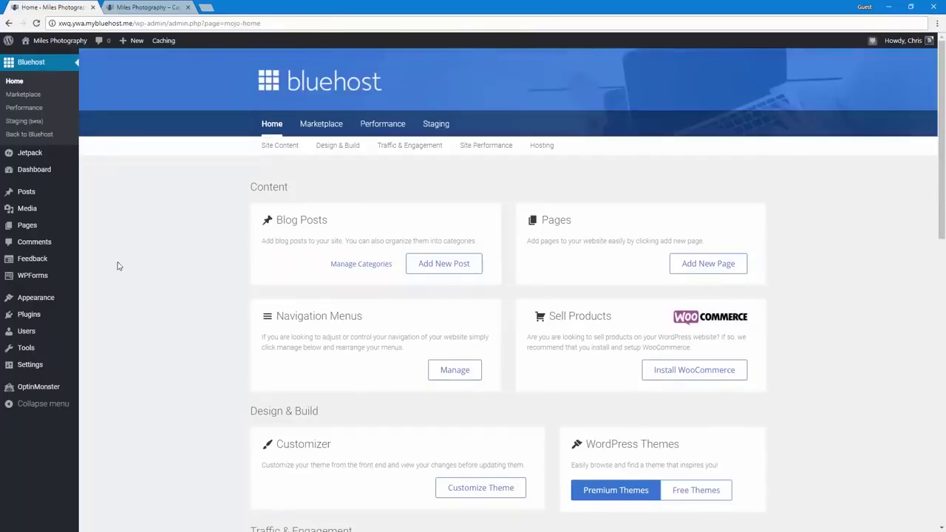
scroll(118, 264, "down", 2)
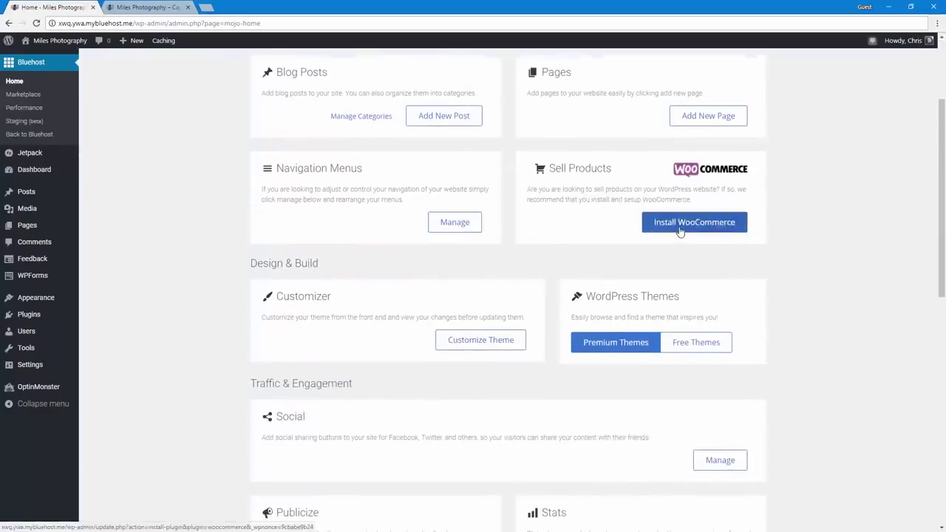
scroll(524, 278, "up", 2)
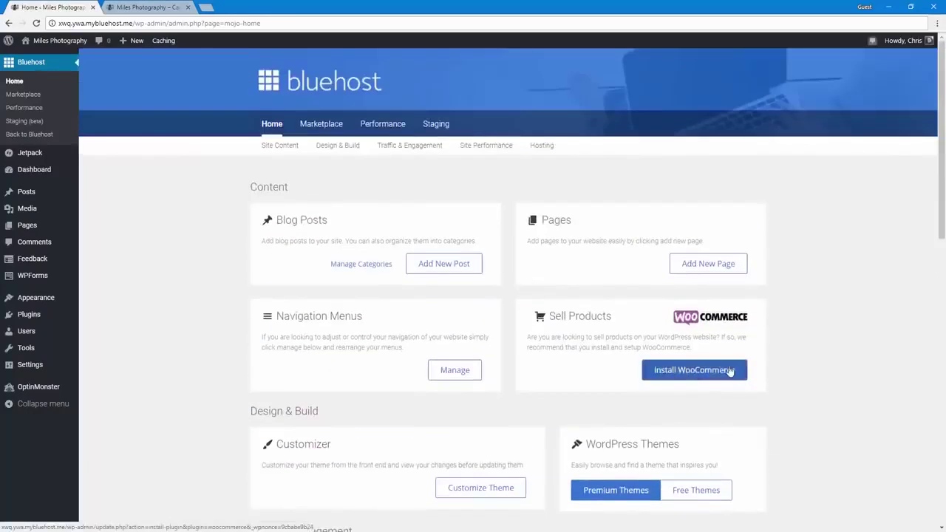
scroll(729, 370, "down", 10)
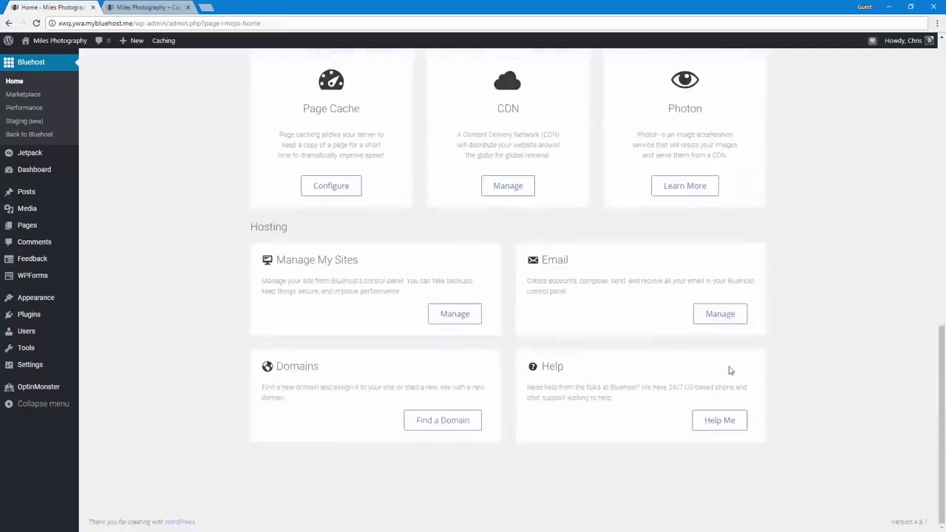
scroll(727, 420, "up", 10)
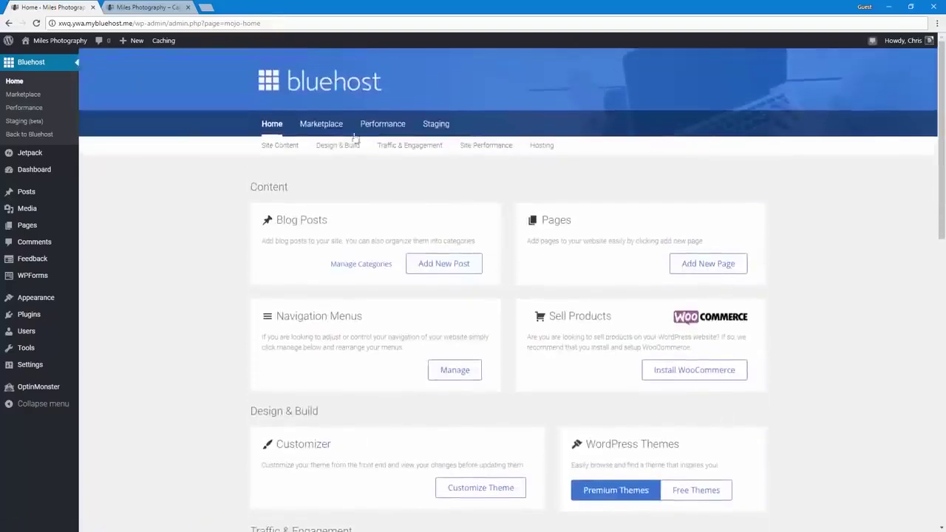